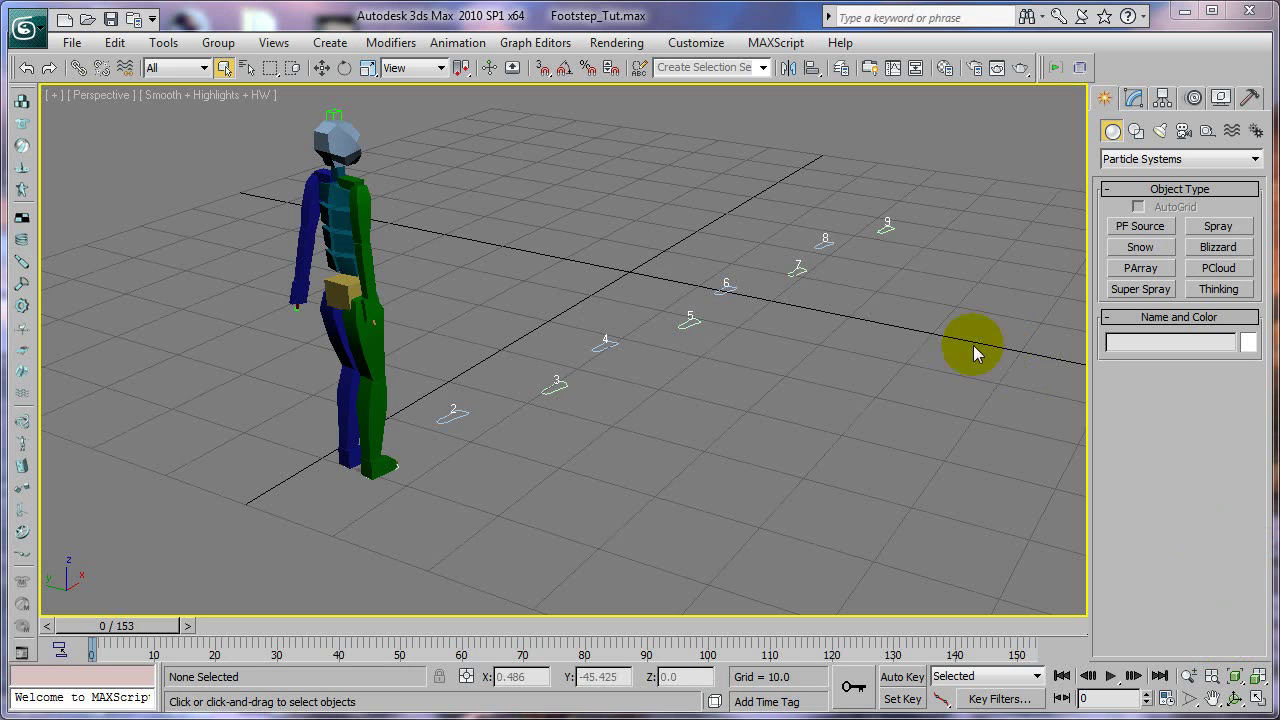
Scrub the timeline to preview the biped walking across the numbered footsteps
{"action": "mouse_move", "coordinate": [105, 632]}
{"action": "left_mouse_down"}
{"action": "mouse_move", "coordinate": [110, 615]}
{"action": "mouse_move", "coordinate": [8, 588]}
{"action": "left_mouse_up"}
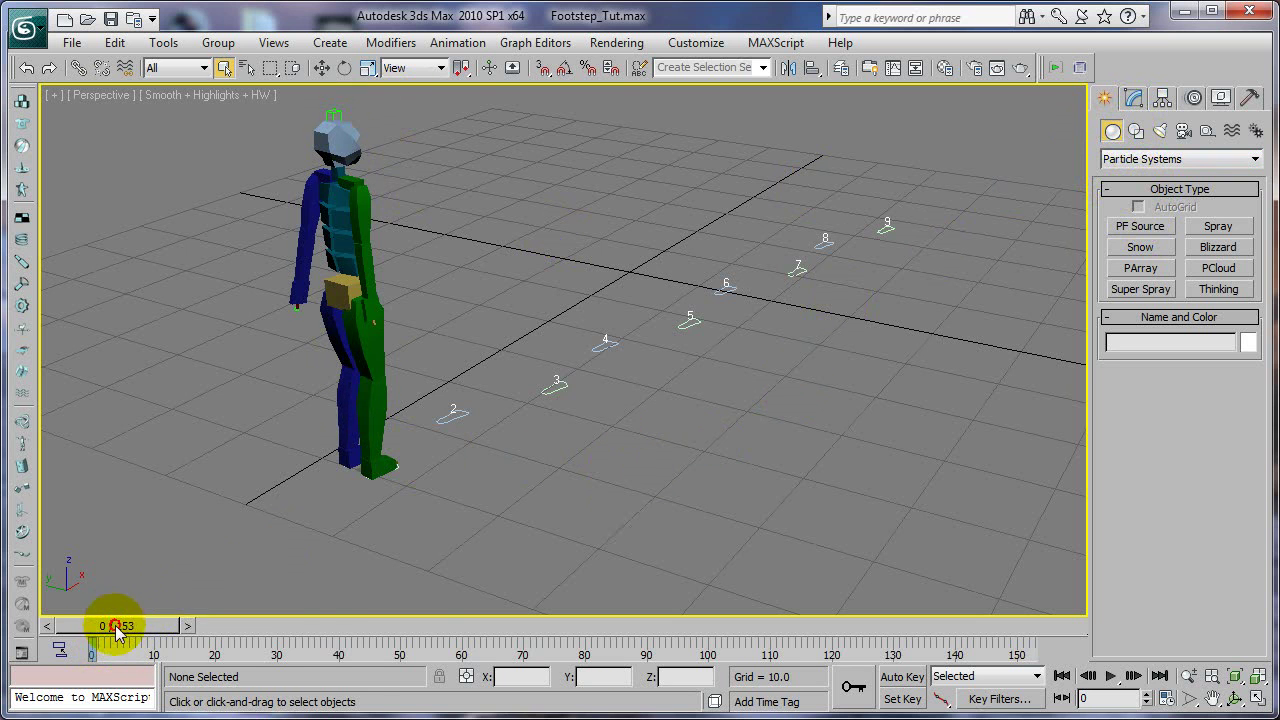
{"action": "mouse_move", "coordinate": [120, 626]}
{"action": "left_mouse_down"}
{"action": "mouse_move", "coordinate": [782, 626]}
{"action": "mouse_move", "coordinate": [14, 586]}
{"action": "mouse_move", "coordinate": [1151, 528]}
{"action": "mouse_move", "coordinate": [14, 586]}
{"action": "left_mouse_up"}
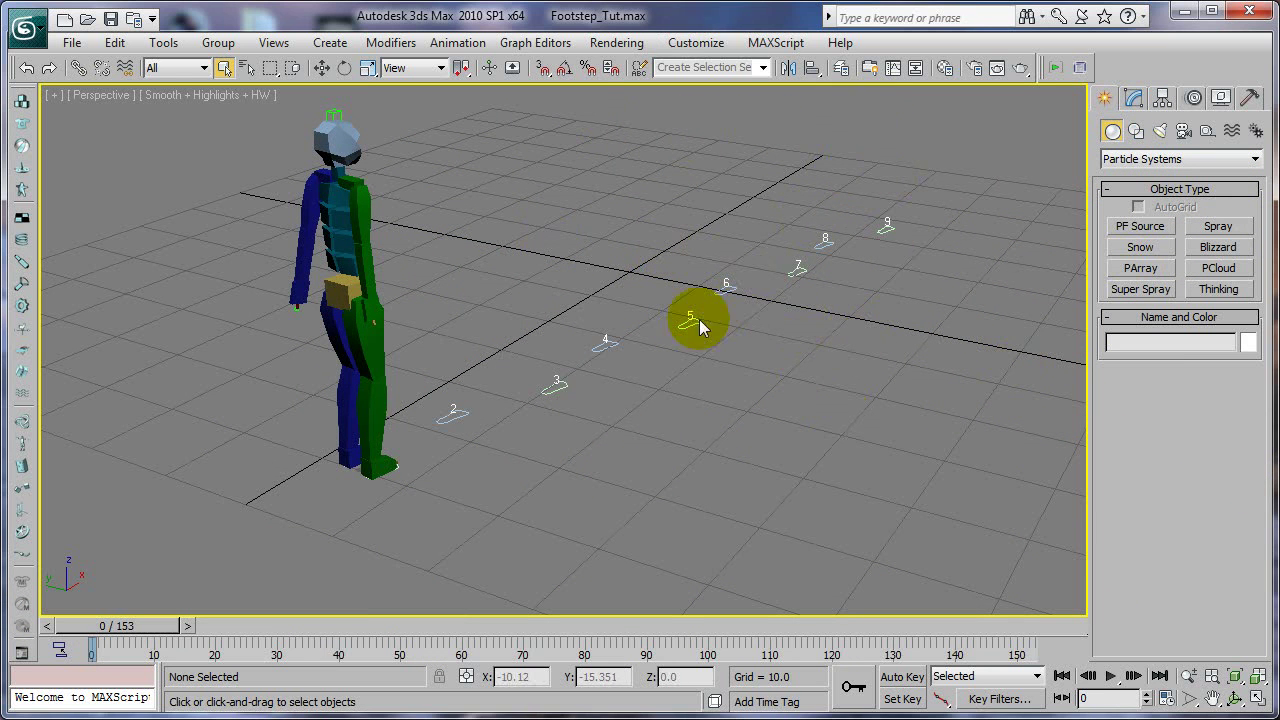
{"action": "mouse_move", "coordinate": [116, 626]}
{"action": "left_mouse_down"}
{"action": "mouse_move", "coordinate": [620, 630]}
{"action": "mouse_move", "coordinate": [12, 626]}
{"action": "mouse_move", "coordinate": [760, 626]}
{"action": "mouse_move", "coordinate": [409, 674]}
{"action": "mouse_move", "coordinate": [29, 686]}
{"action": "left_mouse_up"}
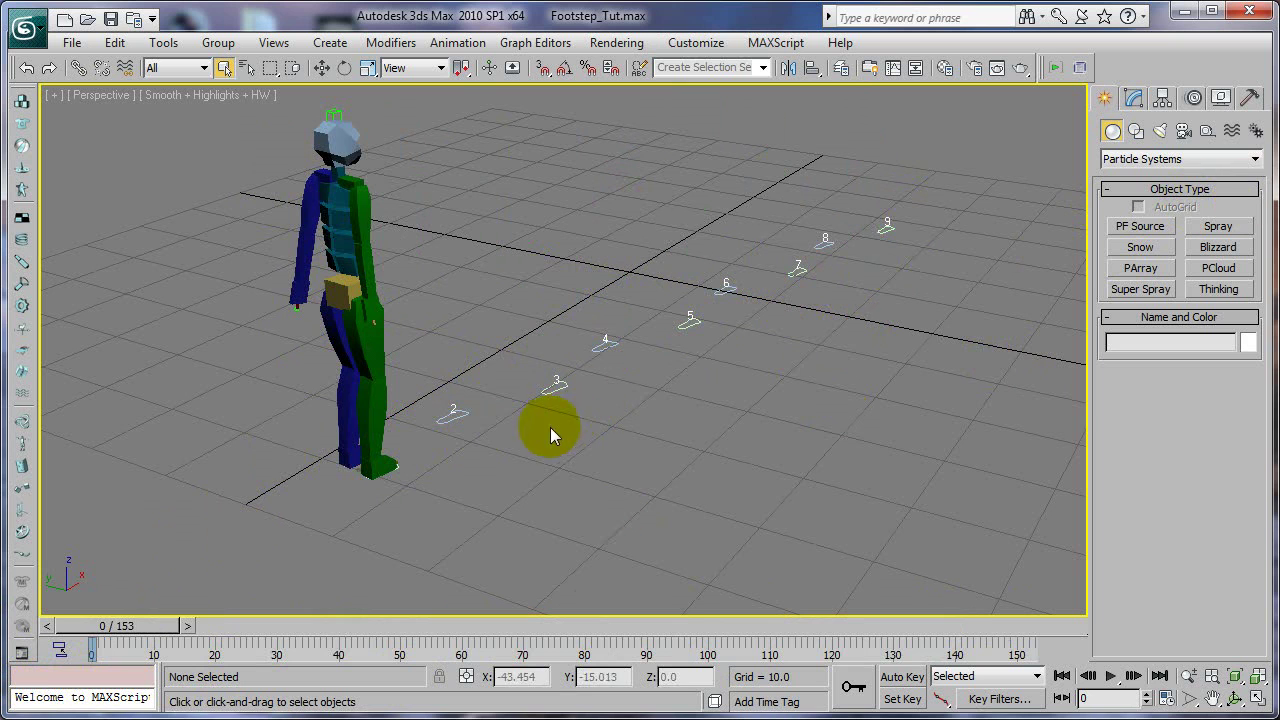
Draw a Standard Primitives Plane under the biped and footstep trail in Perspective
{"action": "left_click", "coordinate": [1140, 159]}
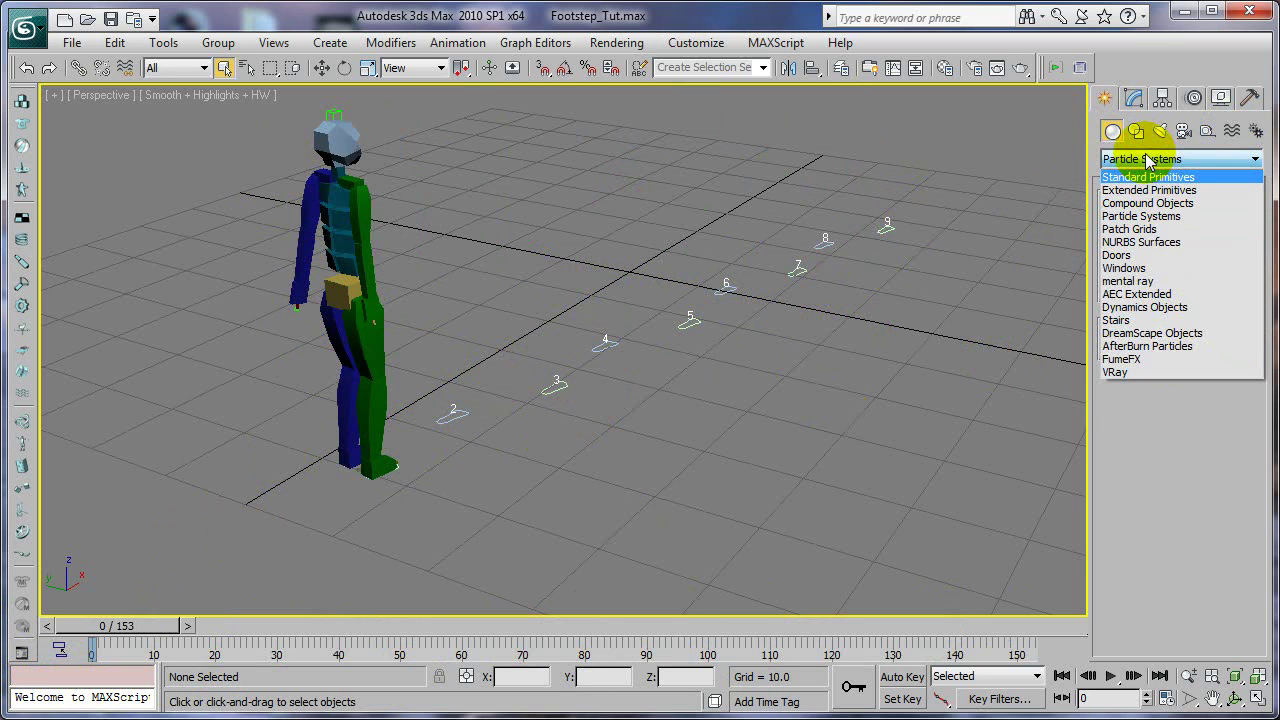
{"action": "left_click", "coordinate": [1140, 177]}
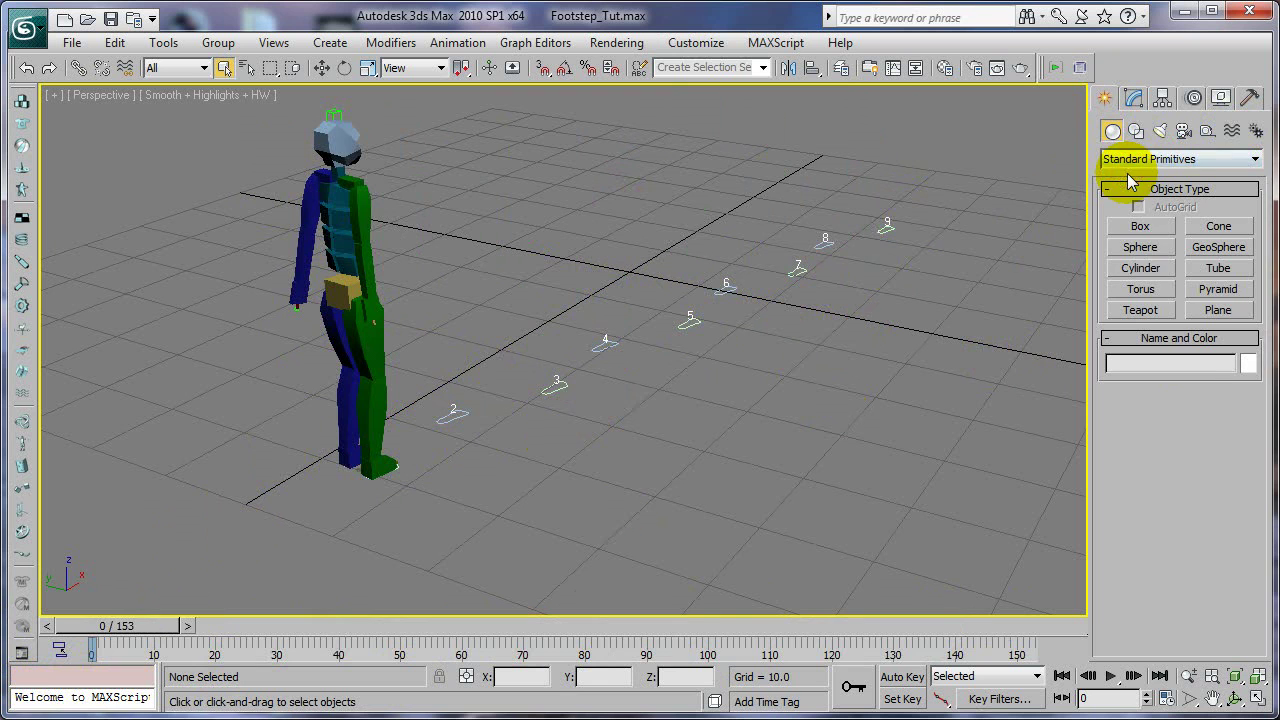
{"action": "left_click", "coordinate": [1207, 313]}
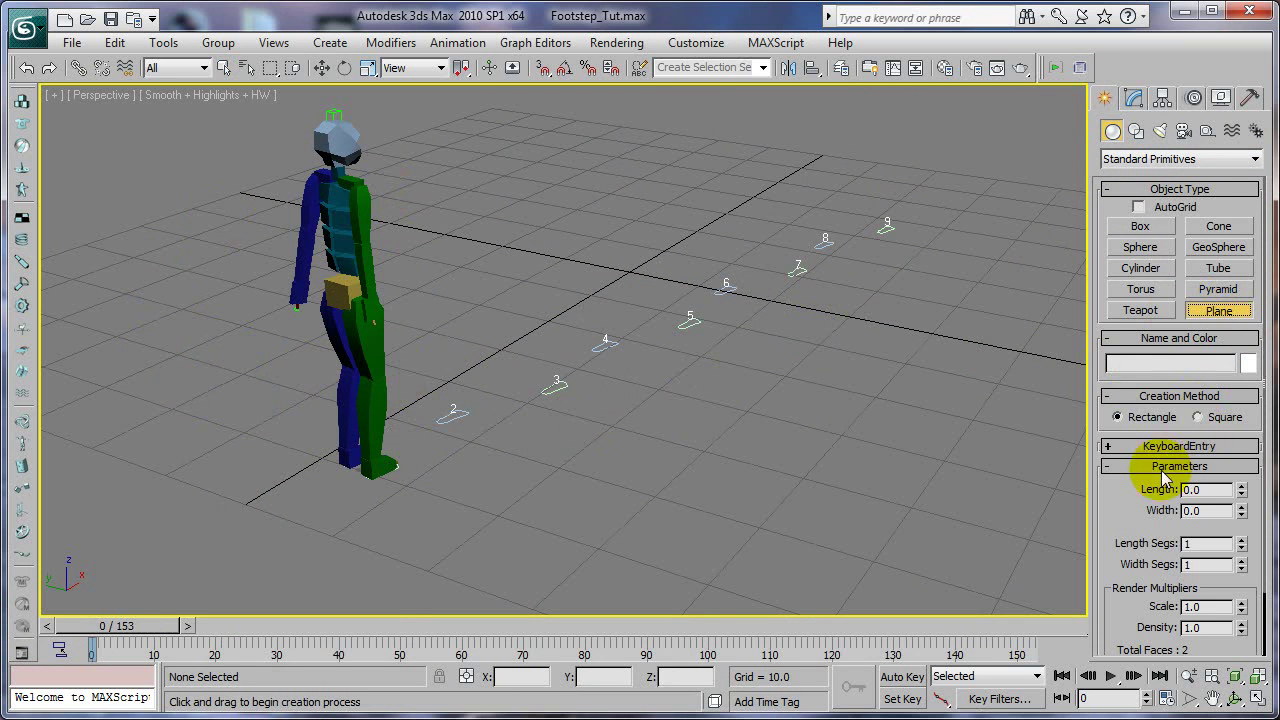
{"action": "mouse_move", "coordinate": [143, 441]}
{"action": "left_mouse_down"}
{"action": "mouse_move", "coordinate": [369, 515]}
{"action": "mouse_move", "coordinate": [1045, 190]}
{"action": "left_mouse_up"}
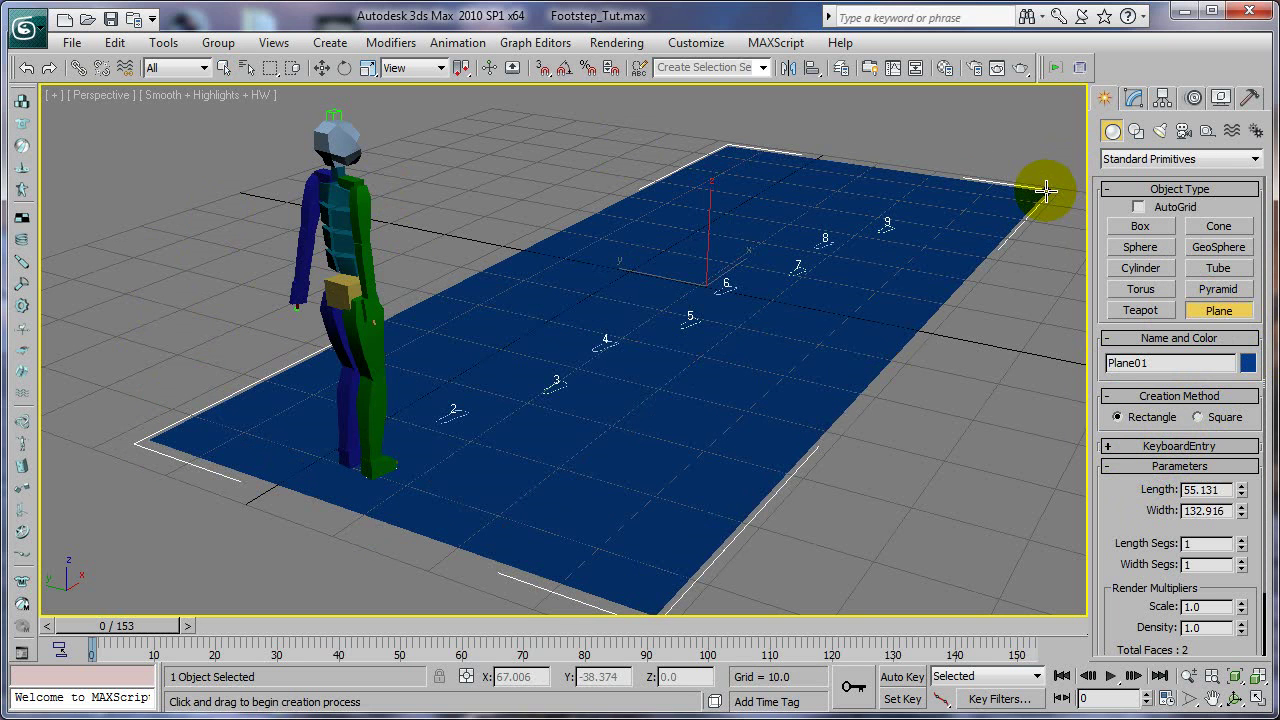
Show Plane01's parameters in the Modify panel
{"action": "left_click", "coordinate": [247, 67]}
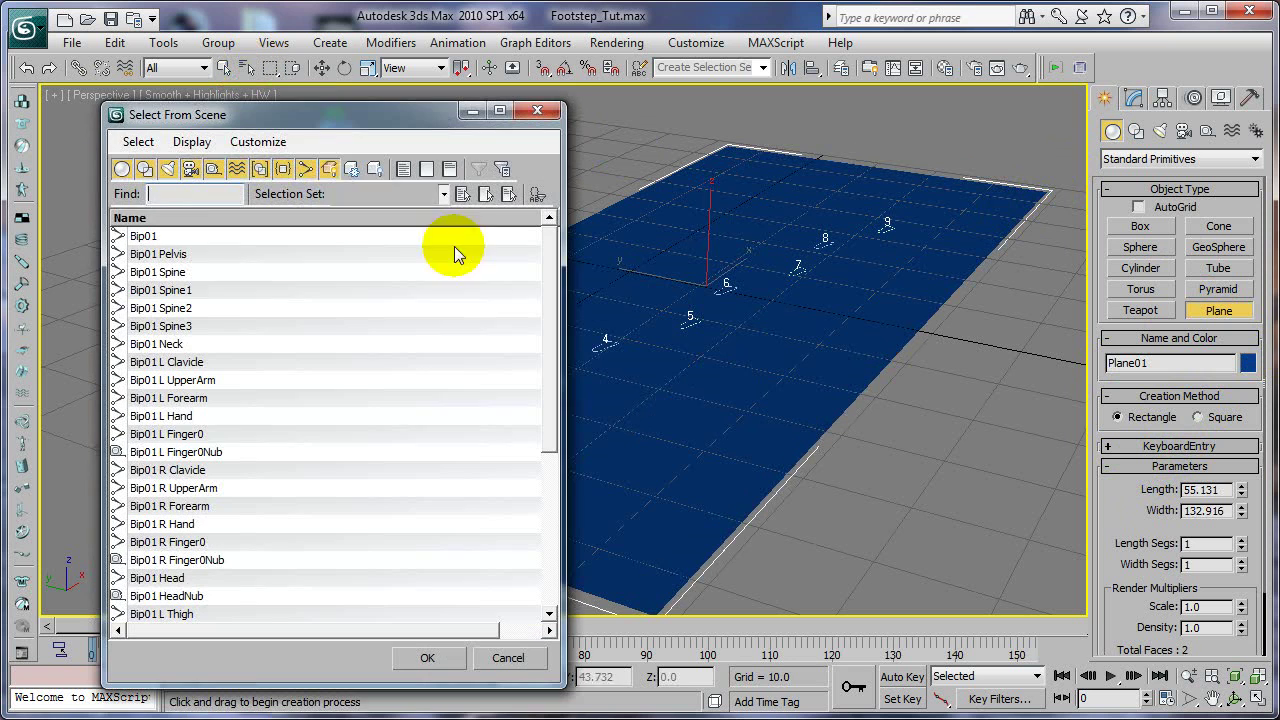
{"action": "left_click", "coordinate": [509, 658]}
{"action": "left_click", "coordinate": [1134, 96]}
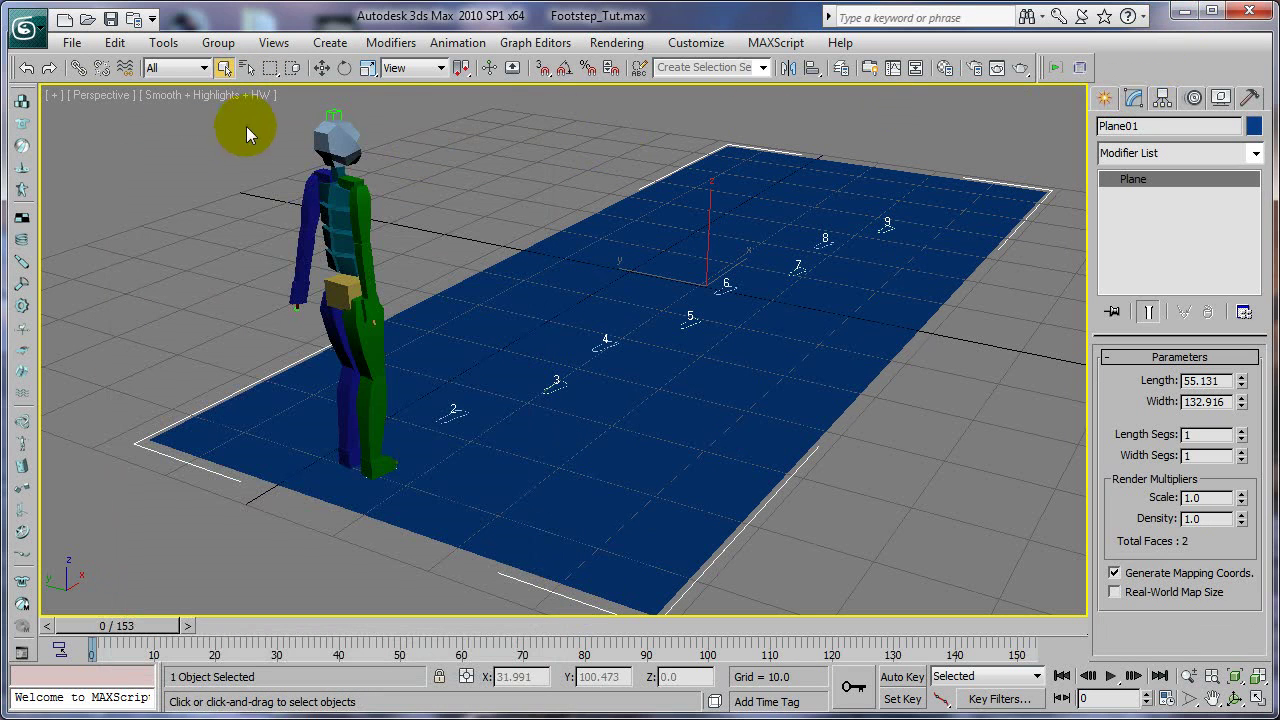
{"action": "left_click", "coordinate": [248, 68]}
Move Plane01 to world origin 0,0,0 and increase its Length to about 76 units
{"action": "left_click", "coordinate": [507, 655]}
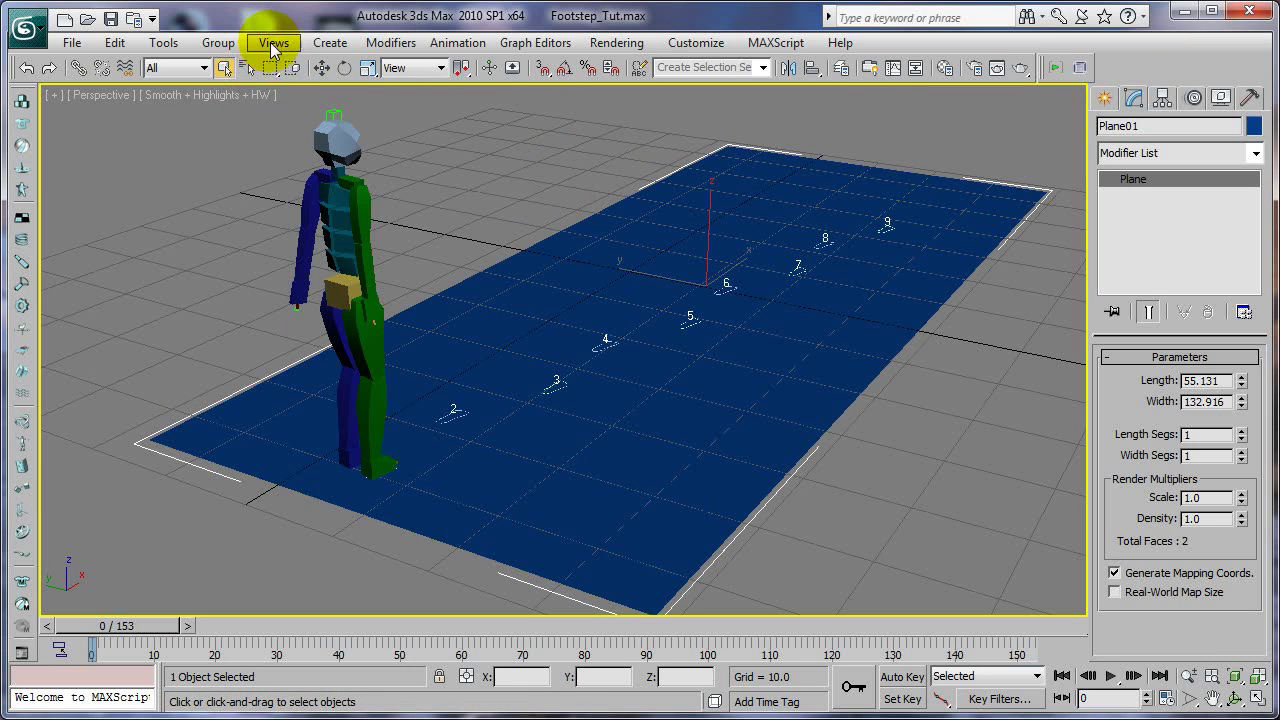
{"action": "right_click", "coordinate": [321, 67]}
{"action": "left_click", "coordinate": [810, 151]}
{"action": "double_click", "coordinate": [810, 151]}
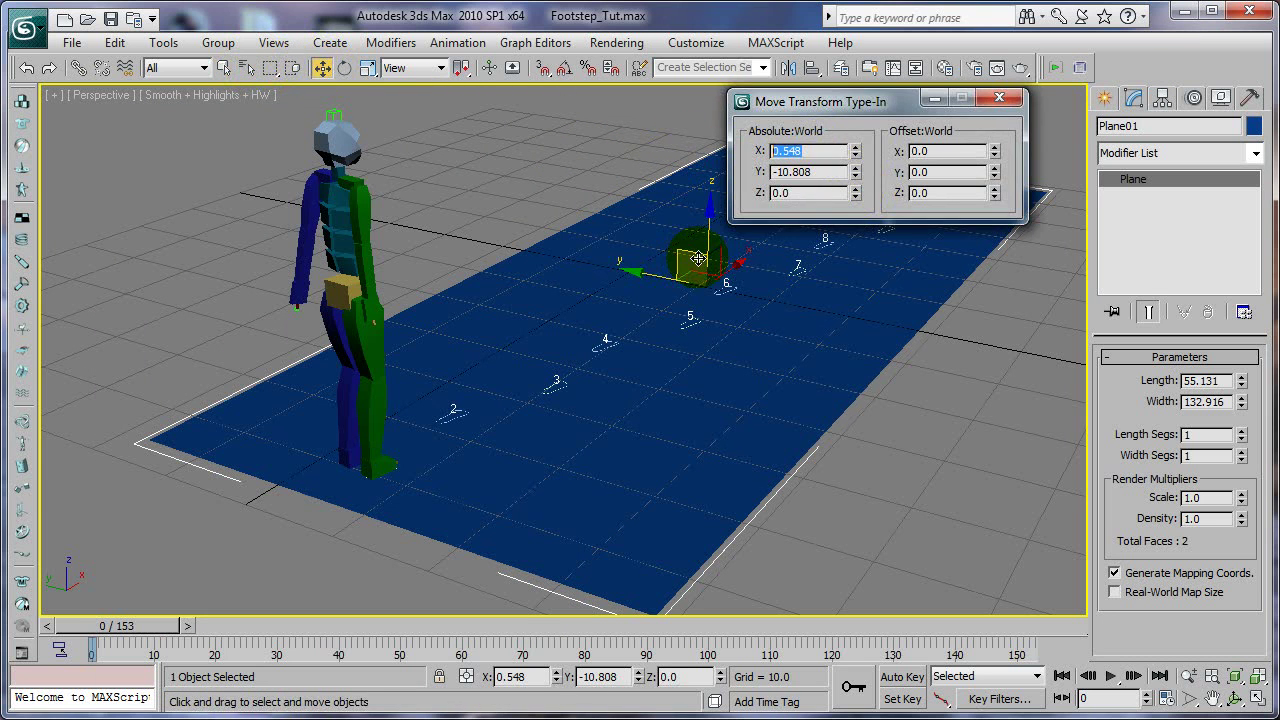
{"action": "type", "text": "0"}
{"action": "key", "text": "Tab"}
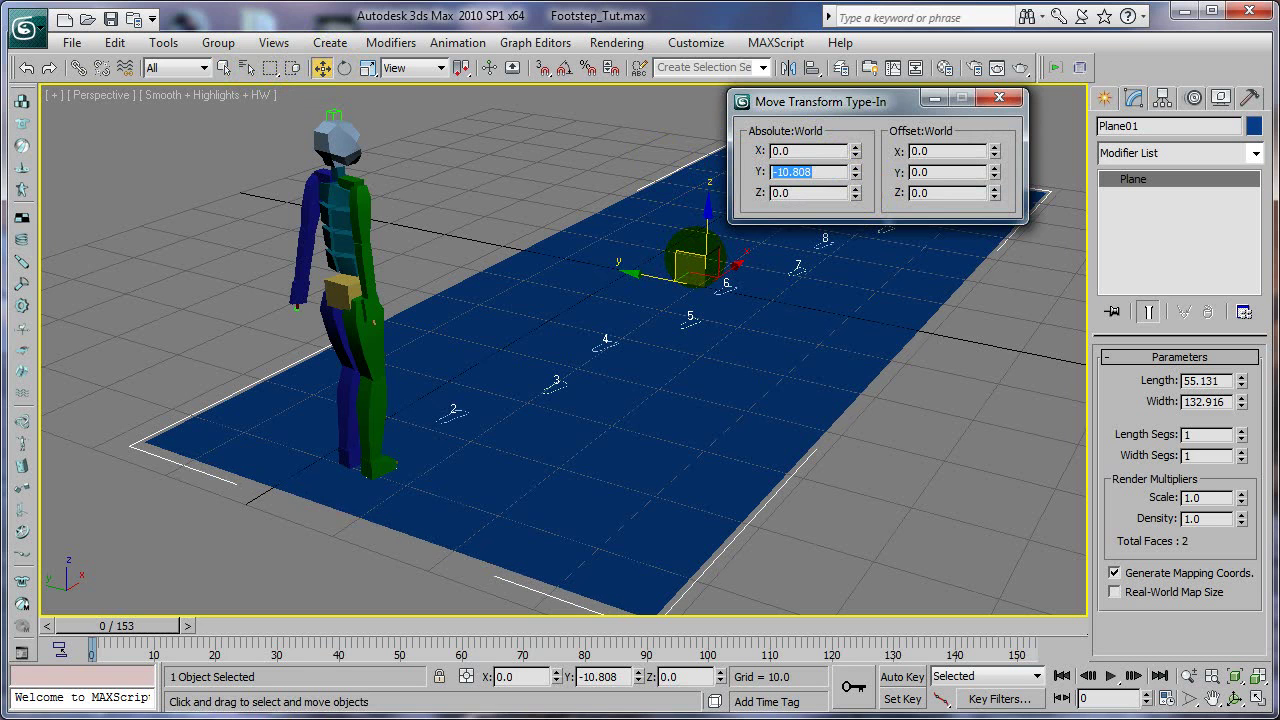
{"action": "type", "text": "0"}
{"action": "key", "text": "Tab"}
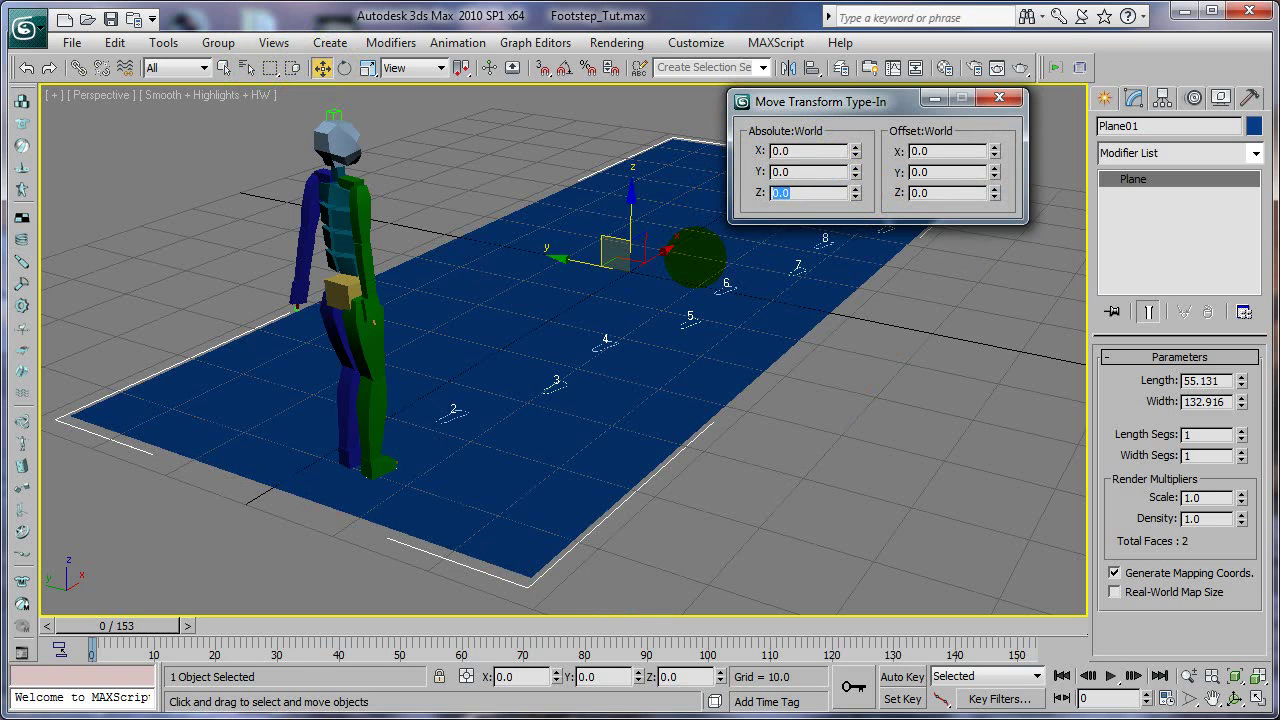
{"action": "left_click", "coordinate": [1003, 97]}
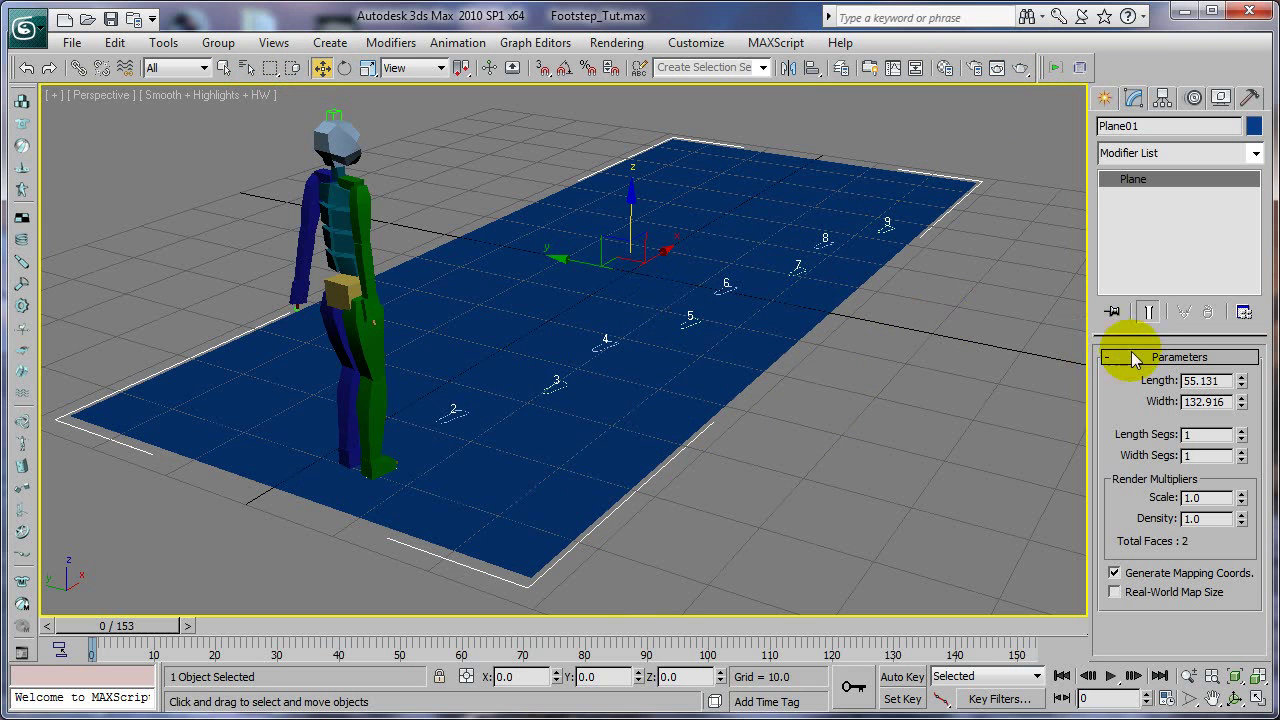
{"action": "left_click_drag", "start_coordinate": [1241, 389], "coordinate": [1241, 347]}
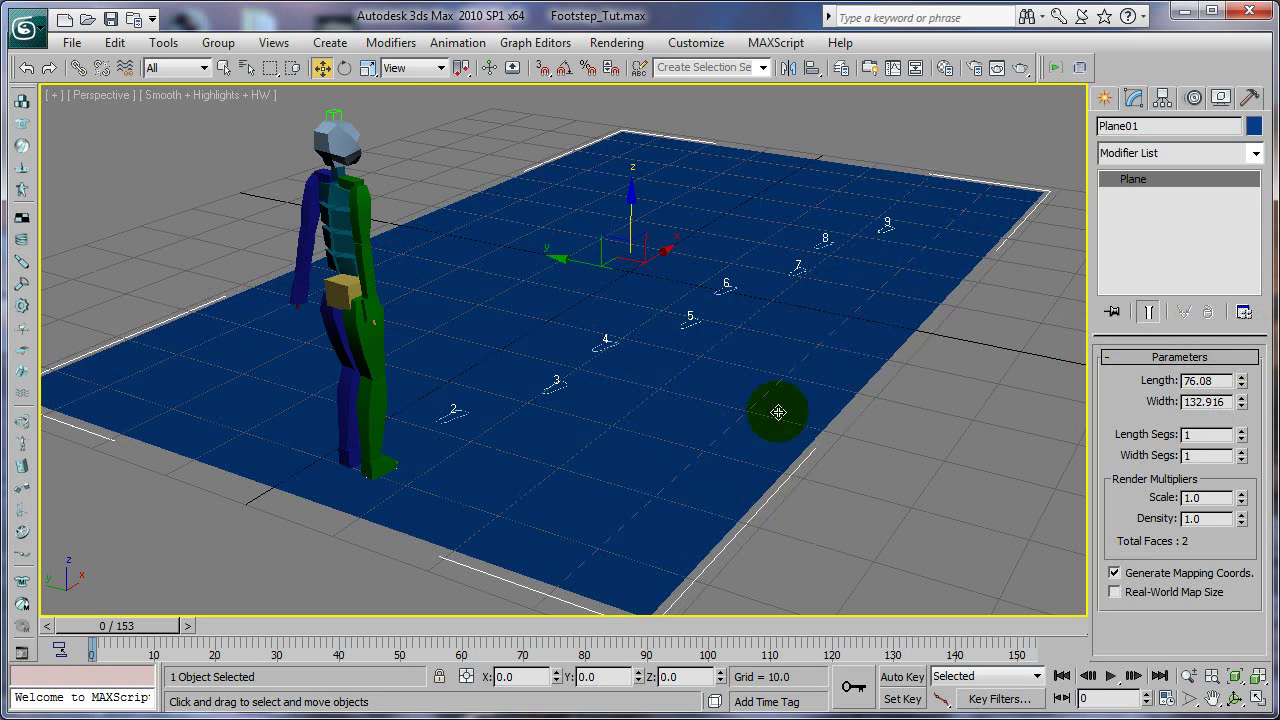
{"action": "left_click", "coordinate": [1219, 388]}
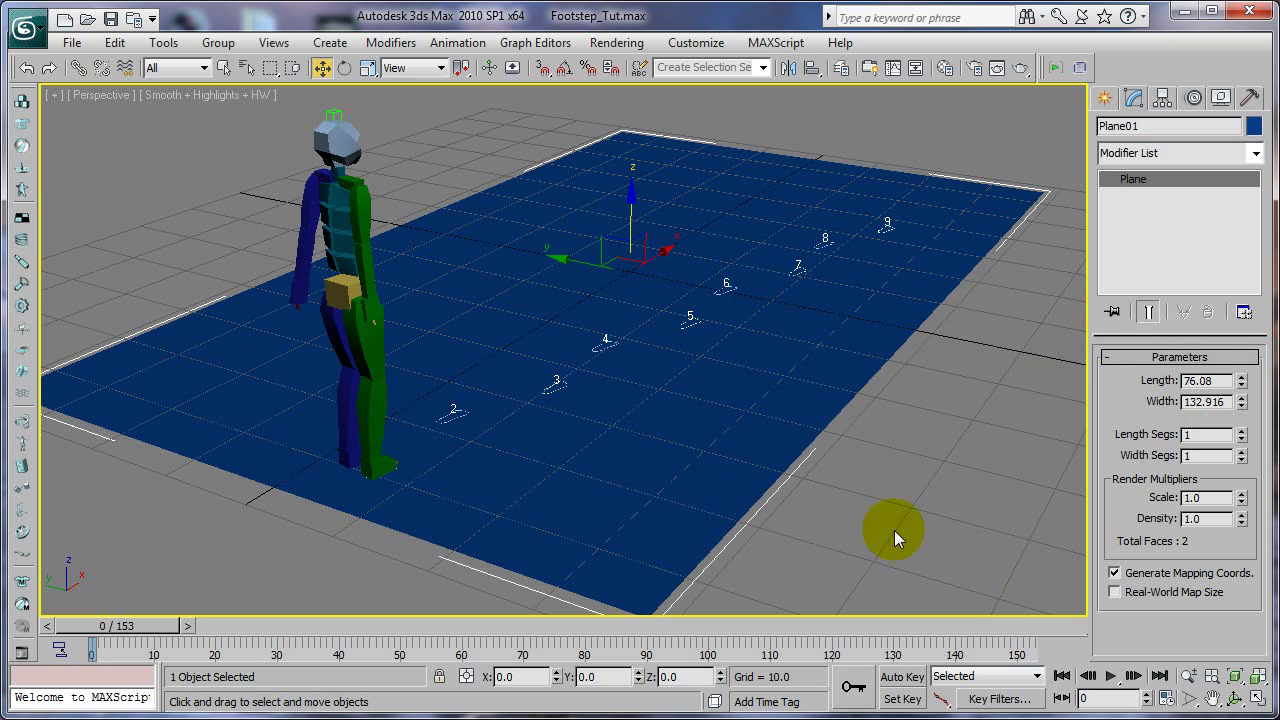
Add a Vol. Select modifier to Plane01 at Vertex level with the Add method
{"action": "left_click", "coordinate": [1256, 155]}
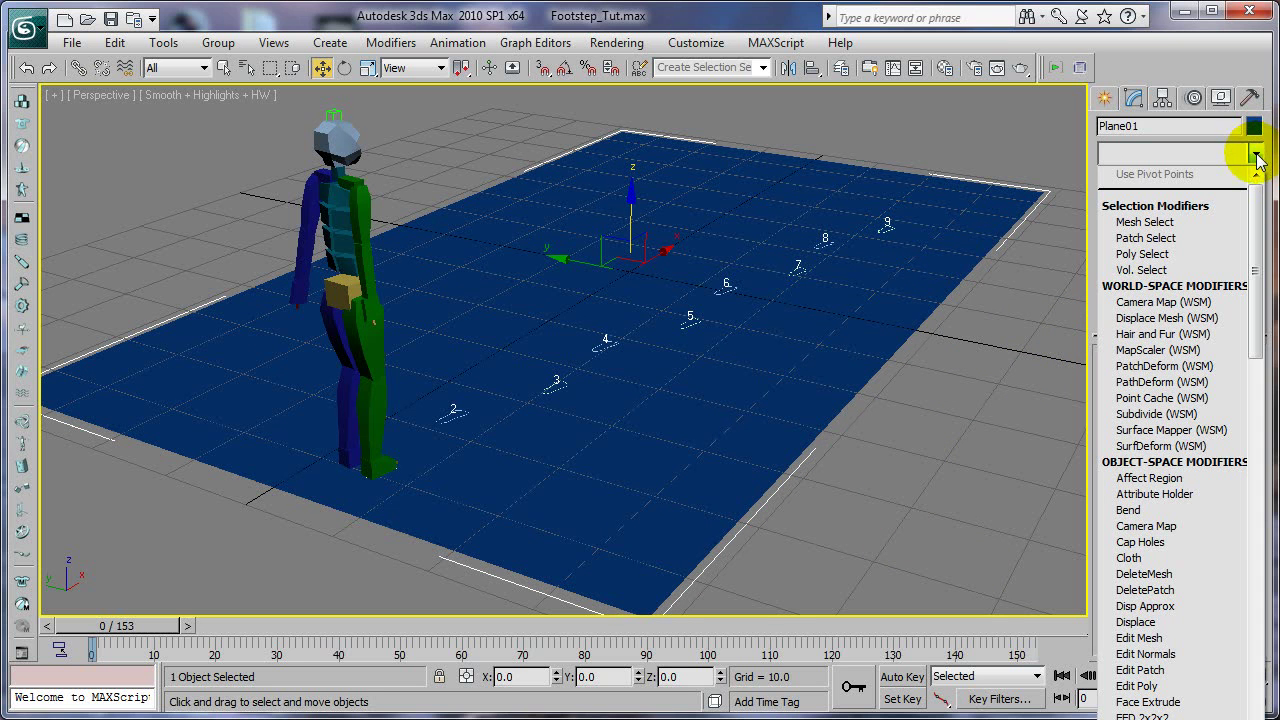
{"action": "left_click", "coordinate": [1134, 272]}
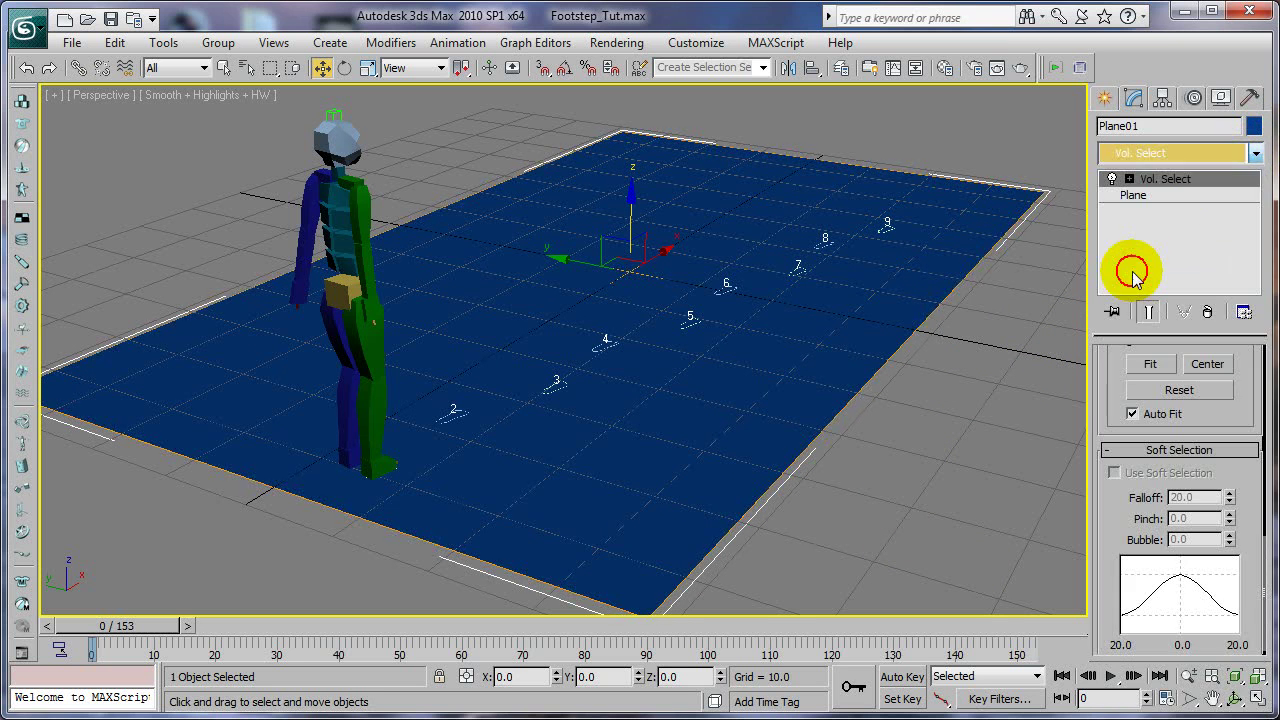
{"action": "left_click_drag", "start_coordinate": [1245, 392], "coordinate": [1240, 667]}
{"action": "left_click_drag", "start_coordinate": [1211, 374], "coordinate": [1194, 603]}
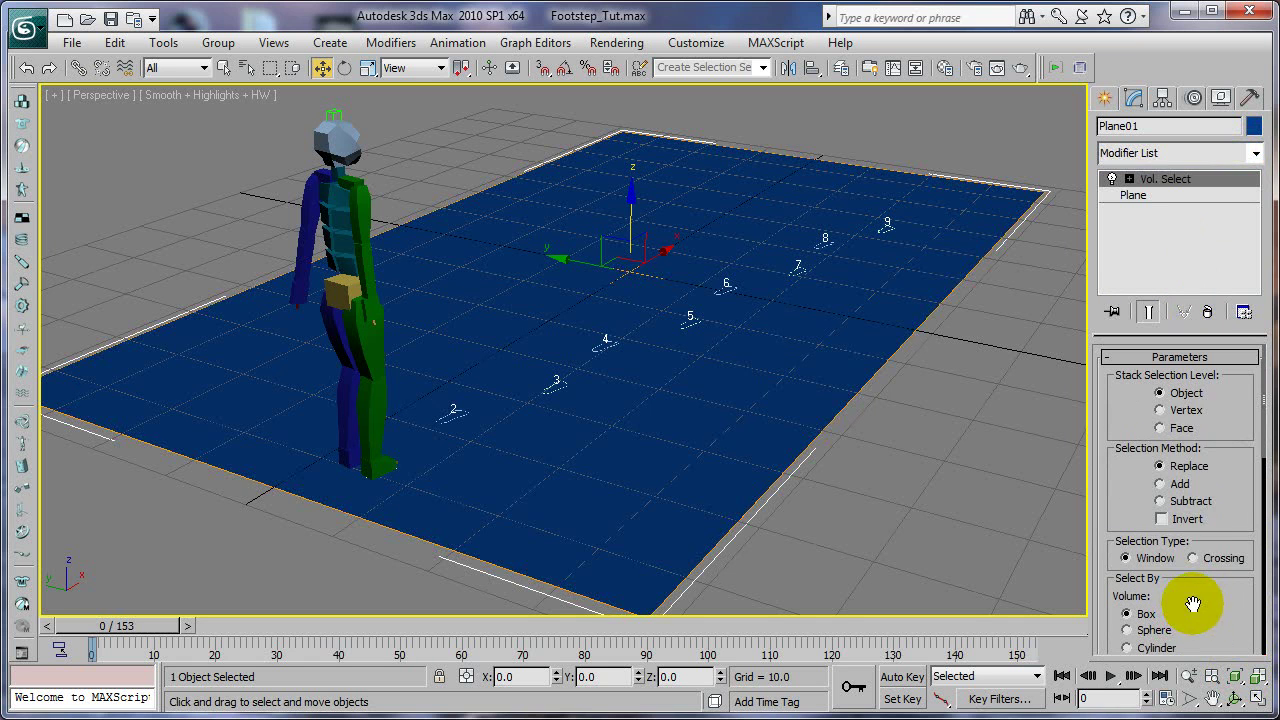
{"action": "left_click", "coordinate": [1162, 410]}
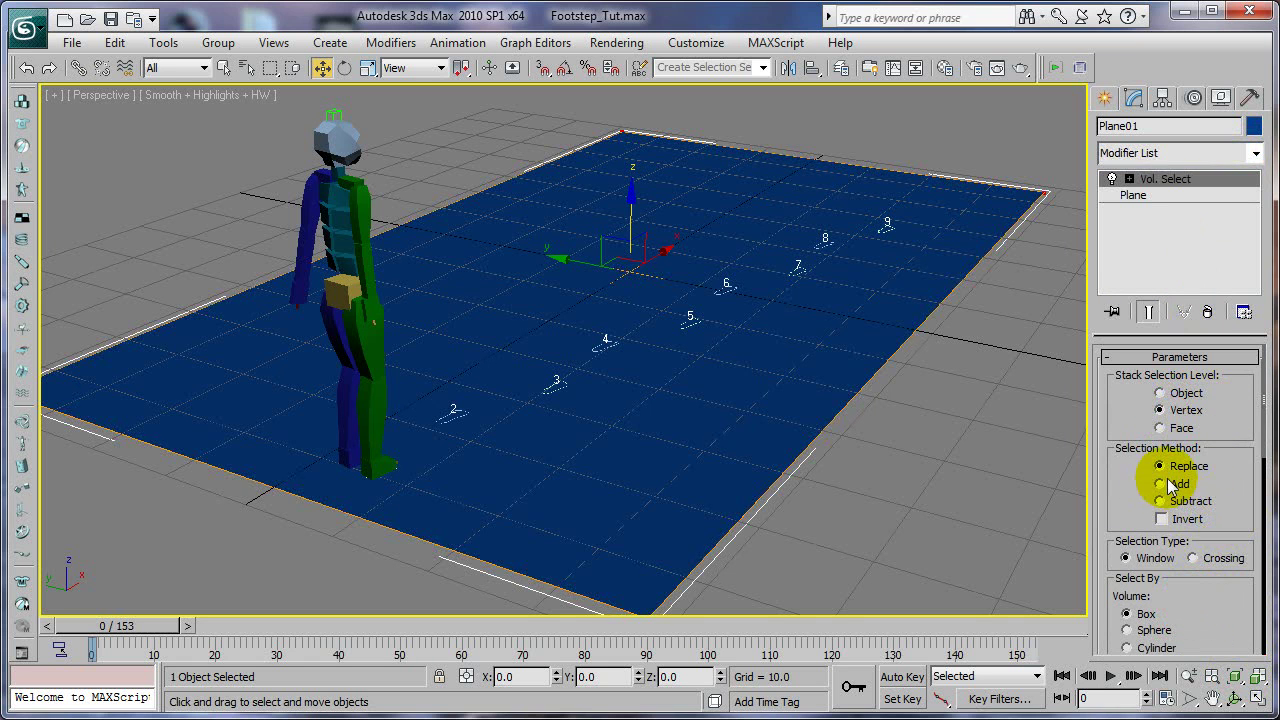
{"action": "mouse_move", "coordinate": [1130, 502]}
{"action": "left_mouse_down"}
{"action": "mouse_move", "coordinate": [1112, 325]}
{"action": "mouse_move", "coordinate": [1128, 489]}
{"action": "left_mouse_up"}
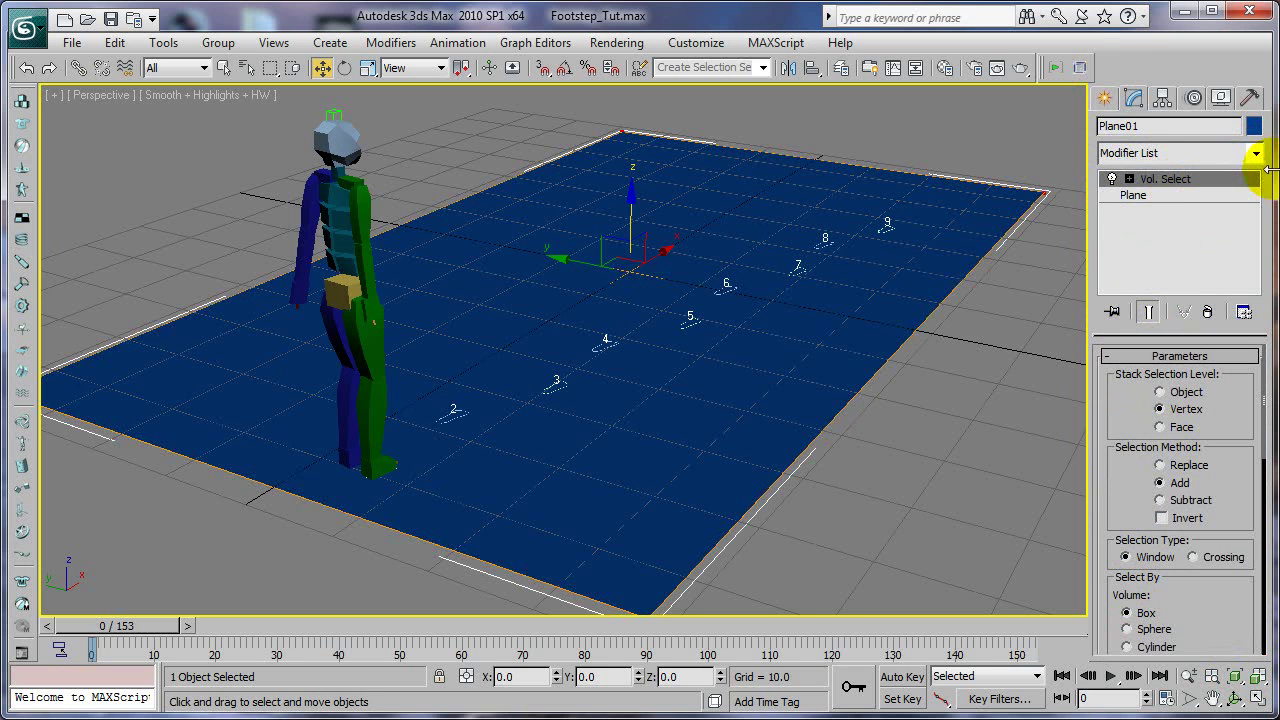
Add an XForm modifier above the Vol. Select modifier
{"action": "left_click", "coordinate": [1256, 153]}
{"action": "left_click_drag", "start_coordinate": [1256, 180], "coordinate": [1256, 636]}
{"action": "left_click", "coordinate": [1132, 706]}
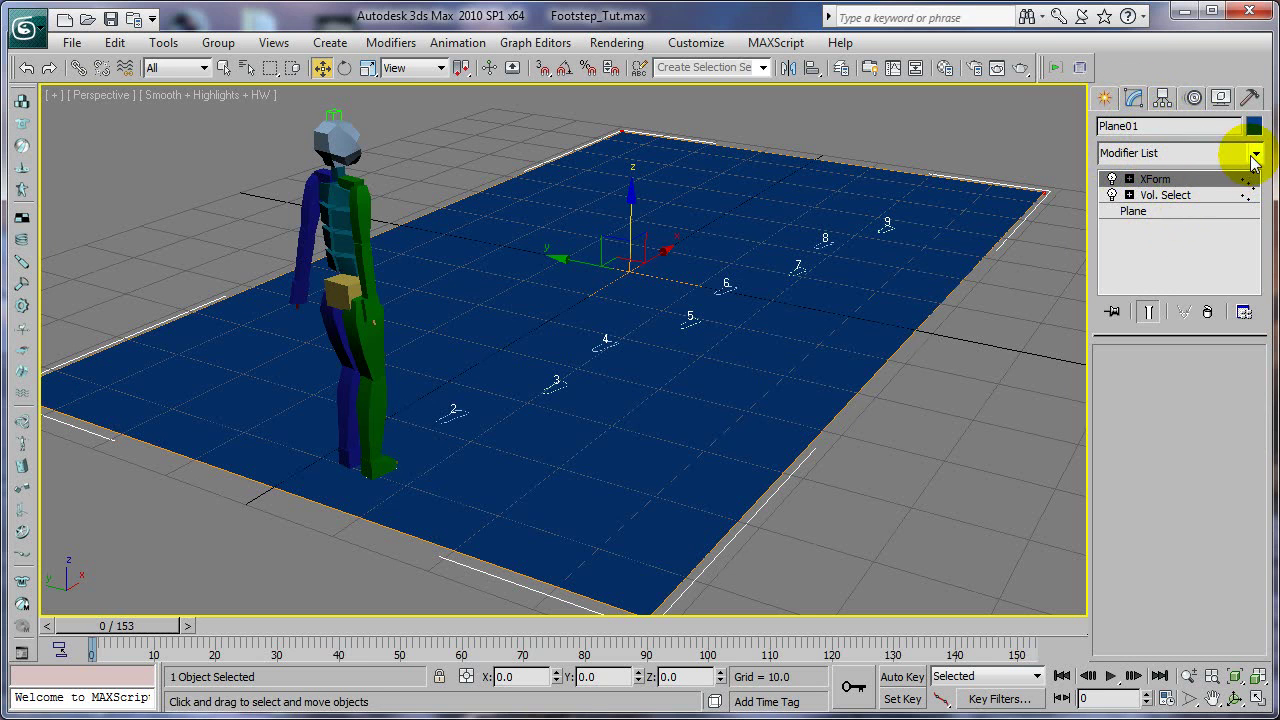
{"action": "left_click", "coordinate": [1256, 158]}
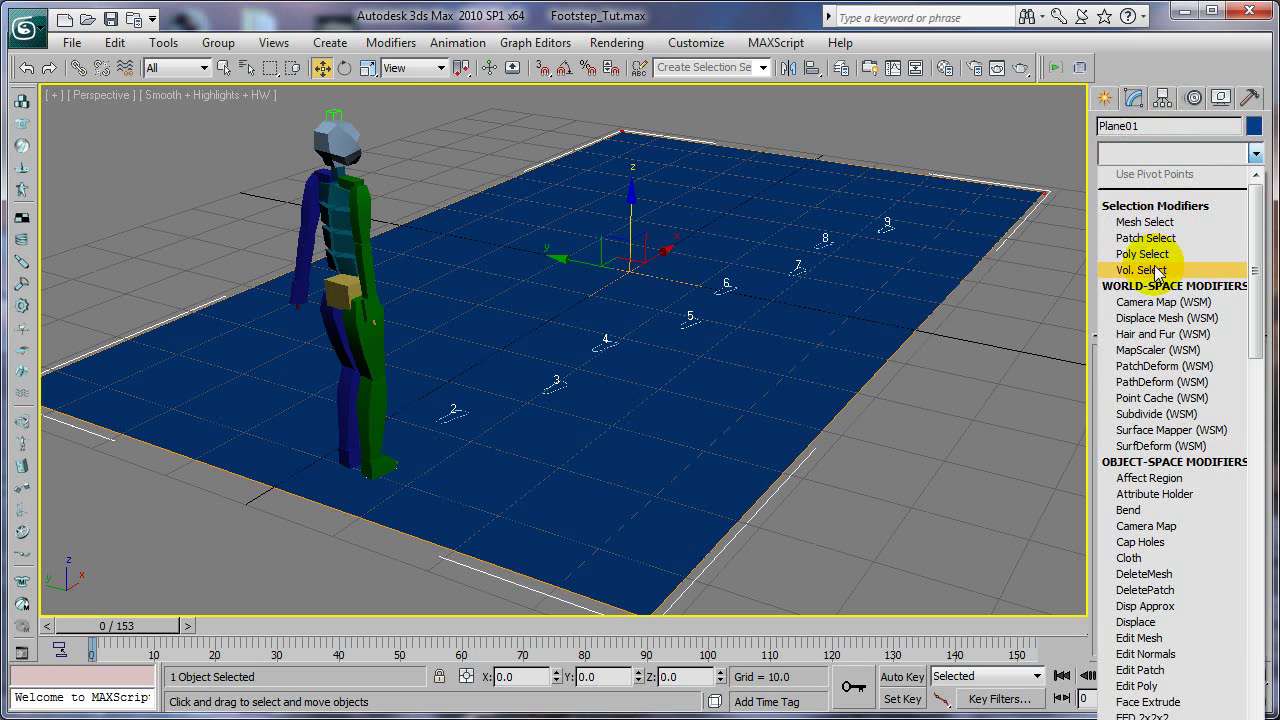
{"action": "left_click", "coordinate": [1253, 150]}
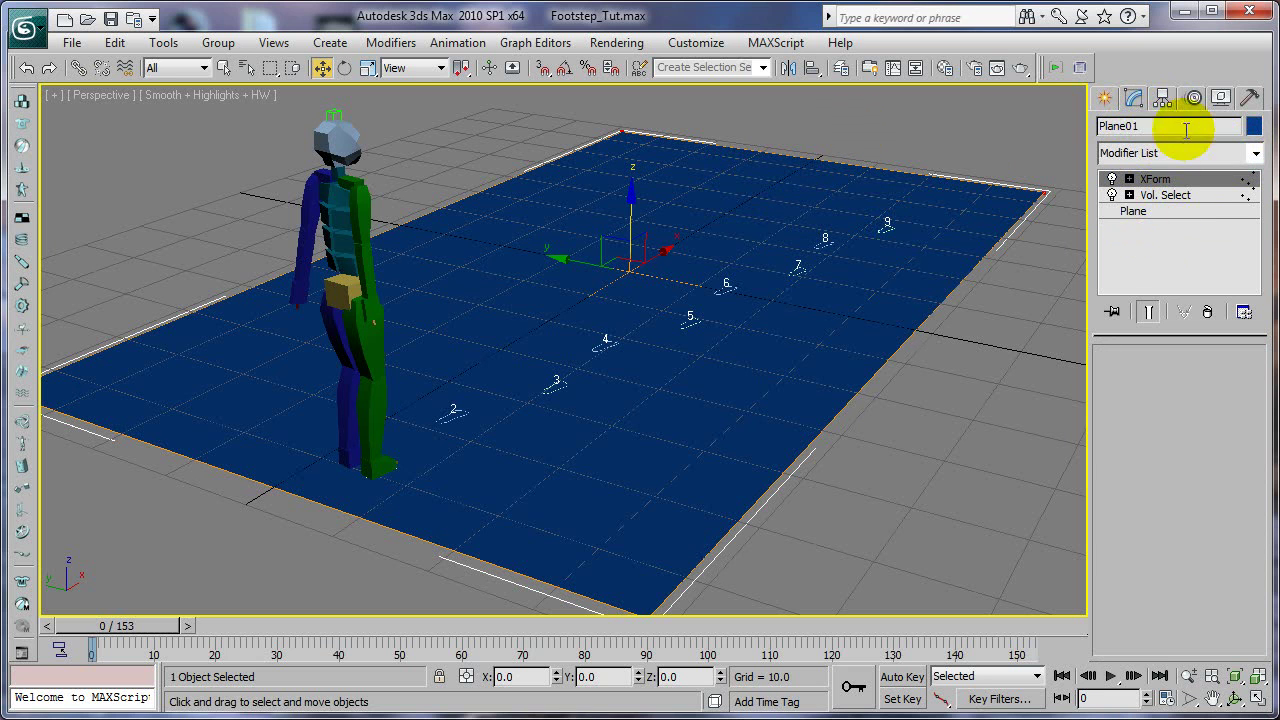
Create two PF Source emitters beside the plane's right edge, then select PF Source 01
{"action": "left_click", "coordinate": [1104, 97]}
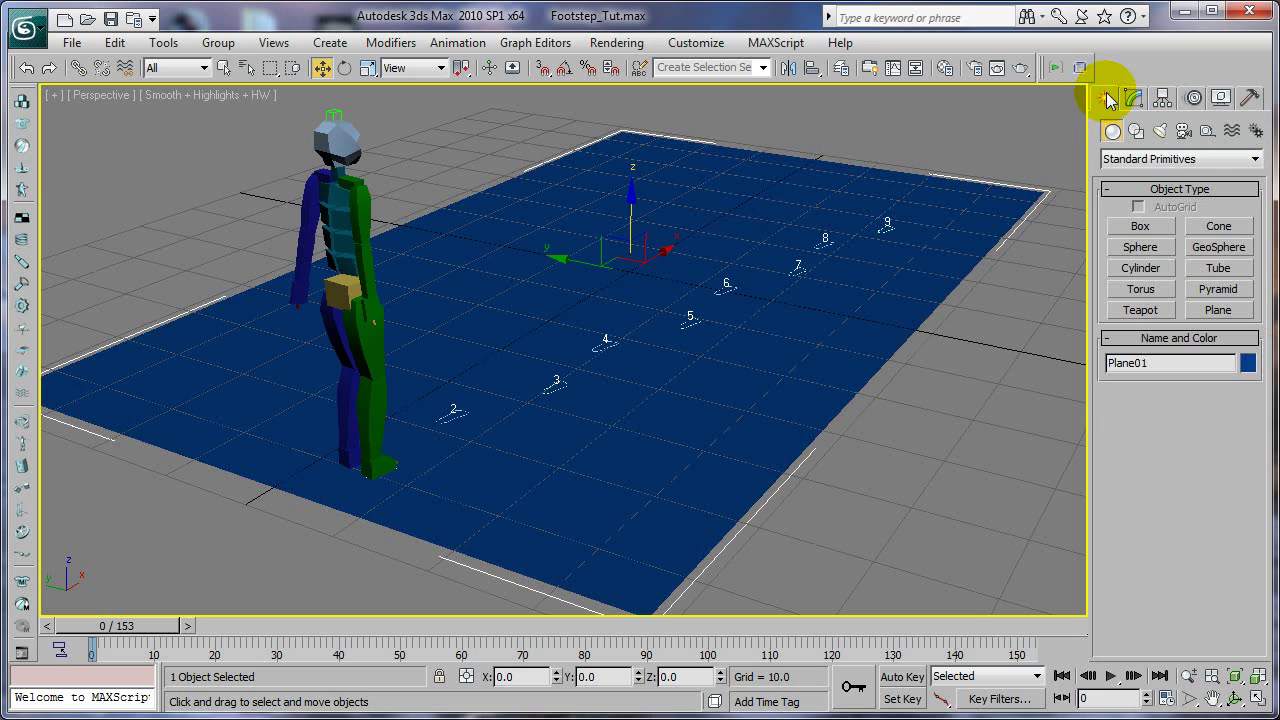
{"action": "left_click", "coordinate": [1120, 158]}
{"action": "left_click", "coordinate": [1130, 220]}
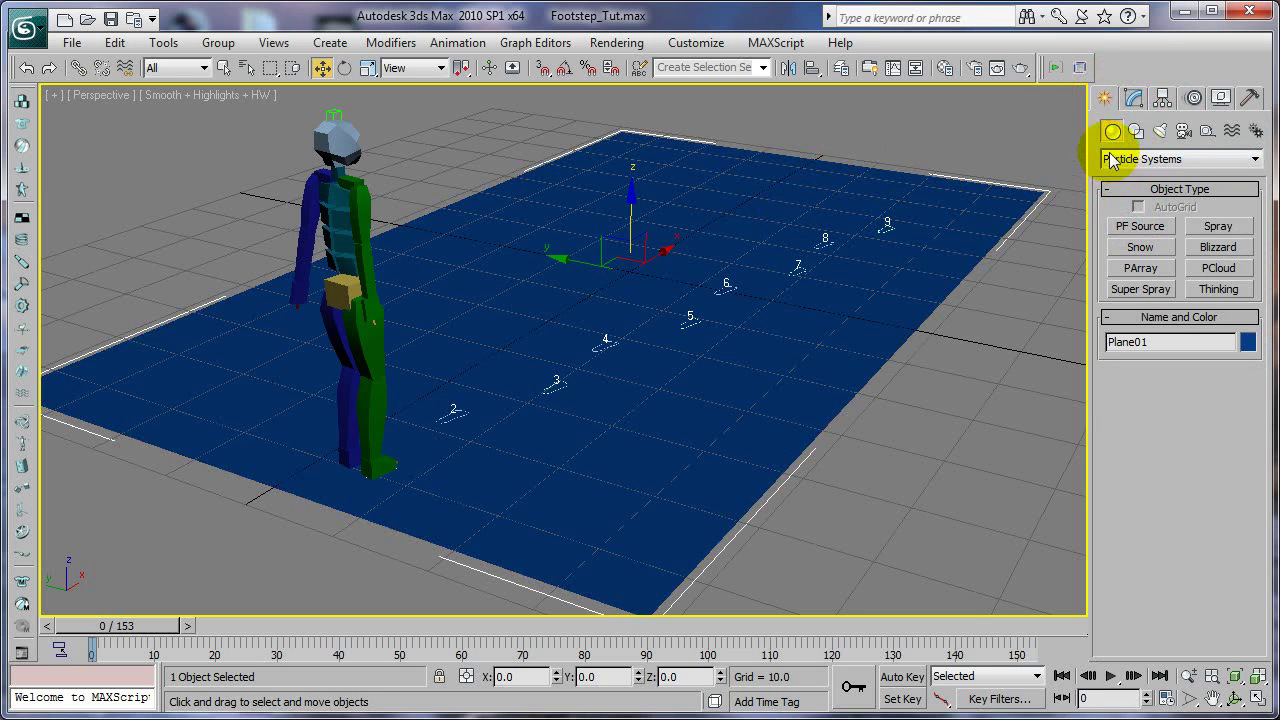
{"action": "left_click", "coordinate": [1140, 226]}
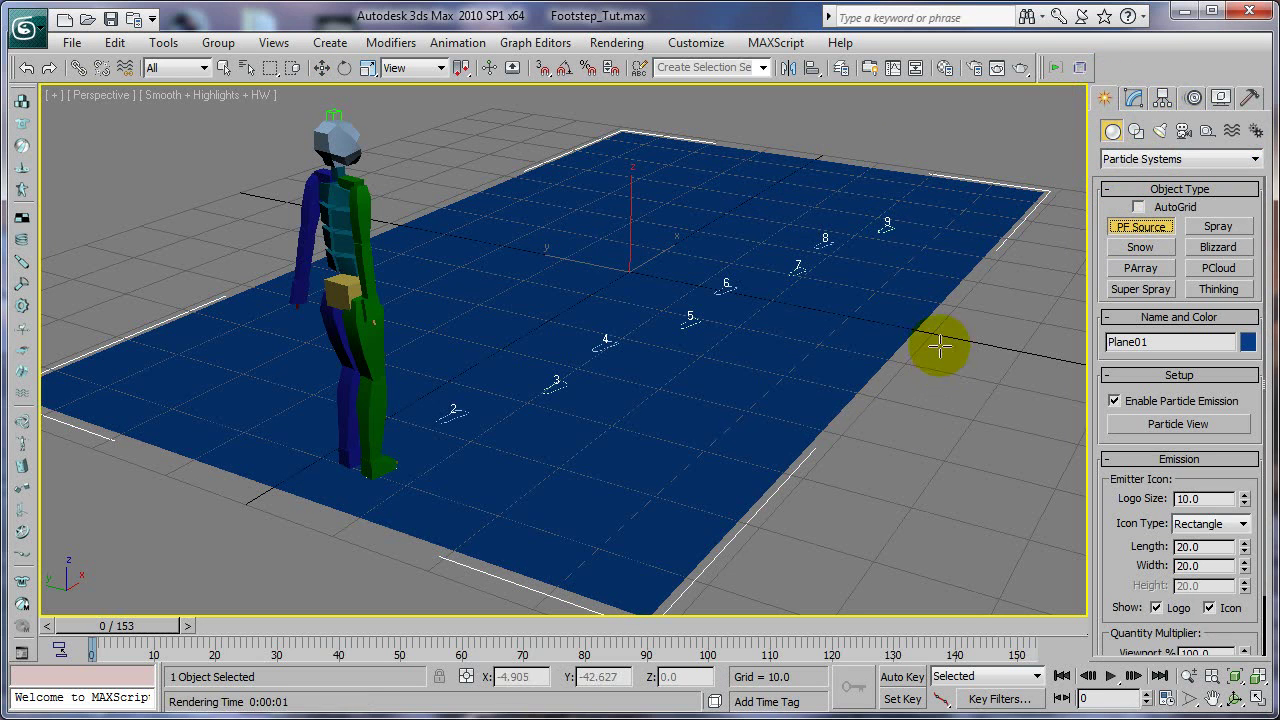
{"action": "mouse_move", "coordinate": [934, 340]}
{"action": "left_mouse_down"}
{"action": "mouse_move", "coordinate": [940, 398]}
{"action": "mouse_move", "coordinate": [991, 382]}
{"action": "left_mouse_up"}
{"action": "left_click_drag", "start_coordinate": [900, 400], "coordinate": [945, 467]}
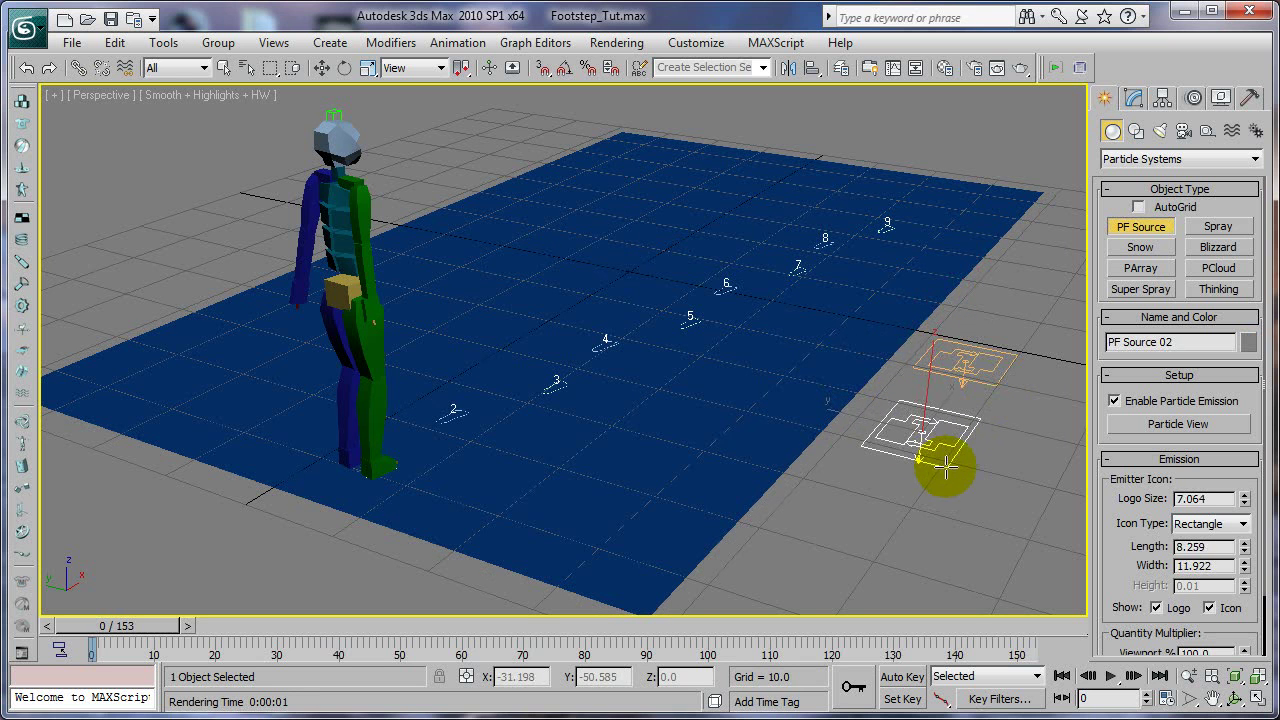
{"action": "left_click", "coordinate": [1133, 99]}
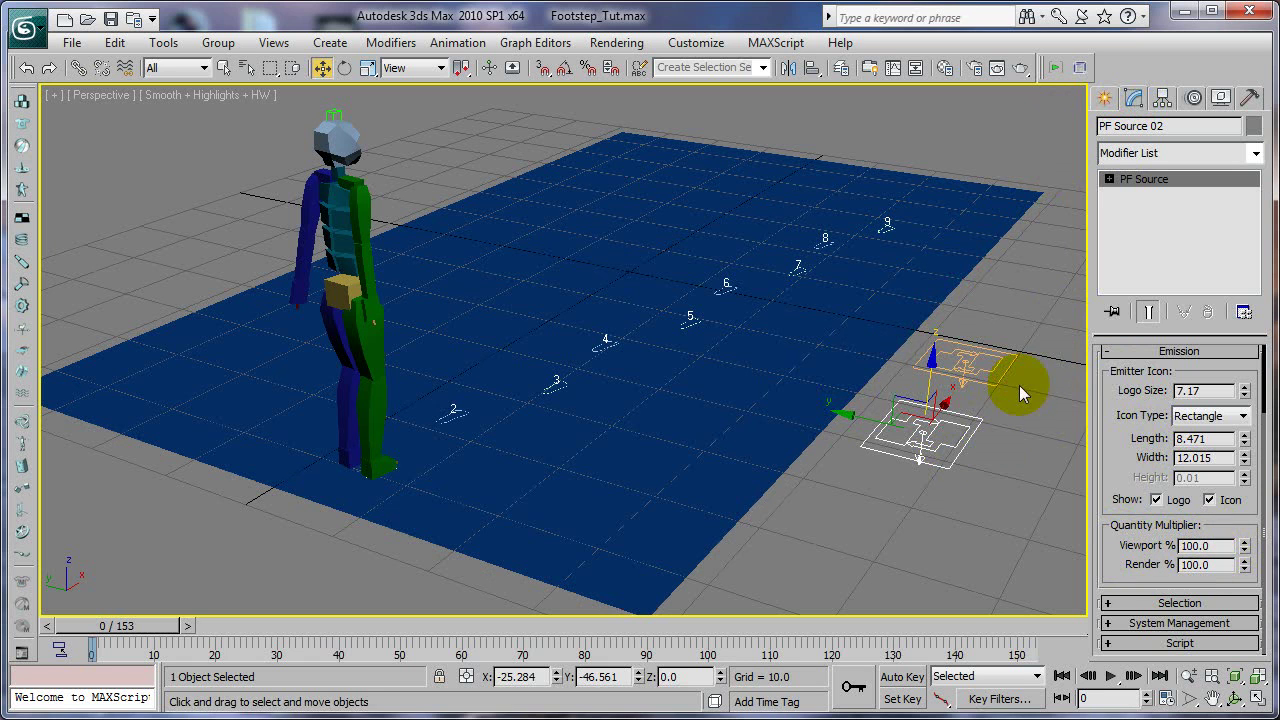
{"action": "left_click", "coordinate": [965, 357]}
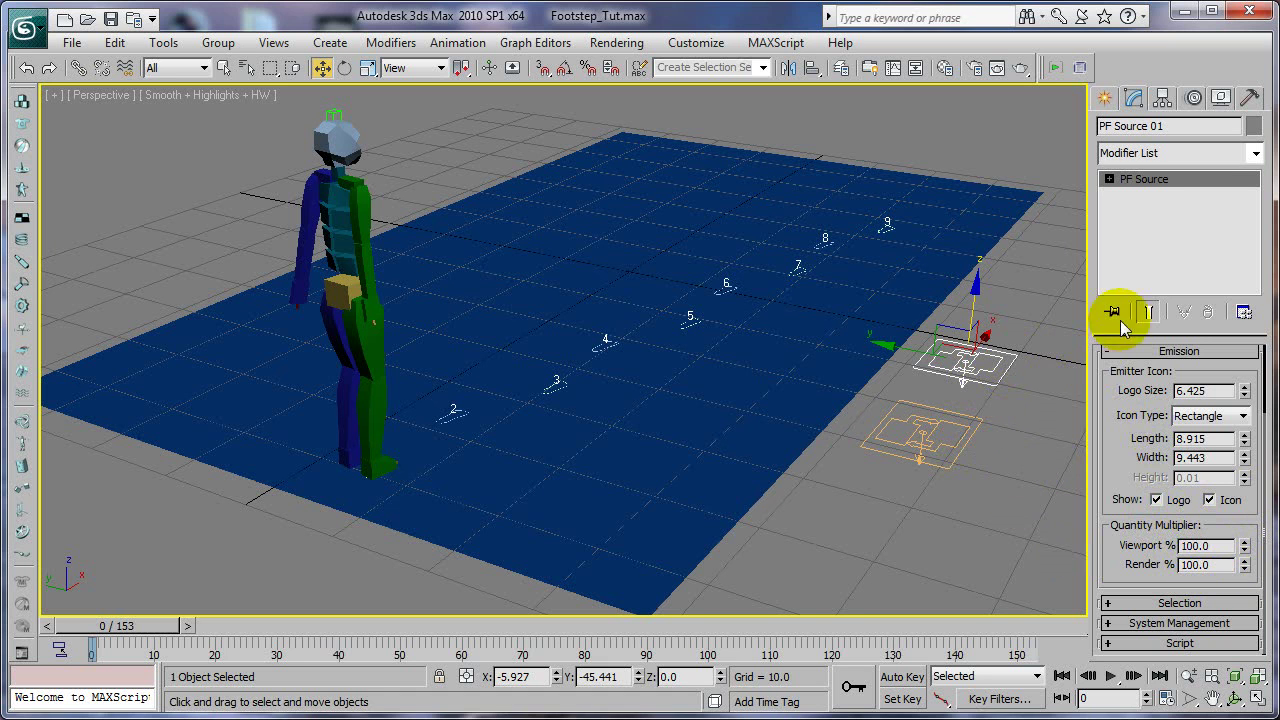
Rename PF Source 02 to 'Snow'
{"action": "left_click", "coordinate": [920, 432]}
{"action": "left_click", "coordinate": [958, 361]}
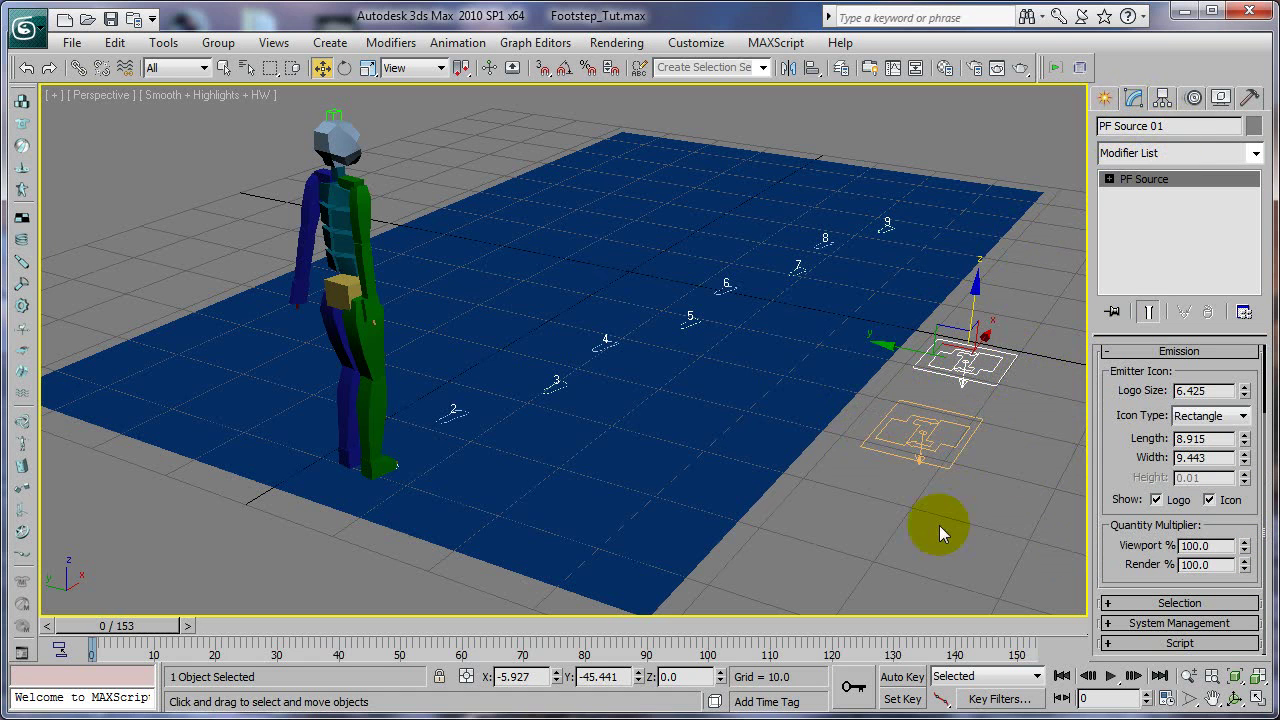
{"action": "left_click", "coordinate": [929, 429]}
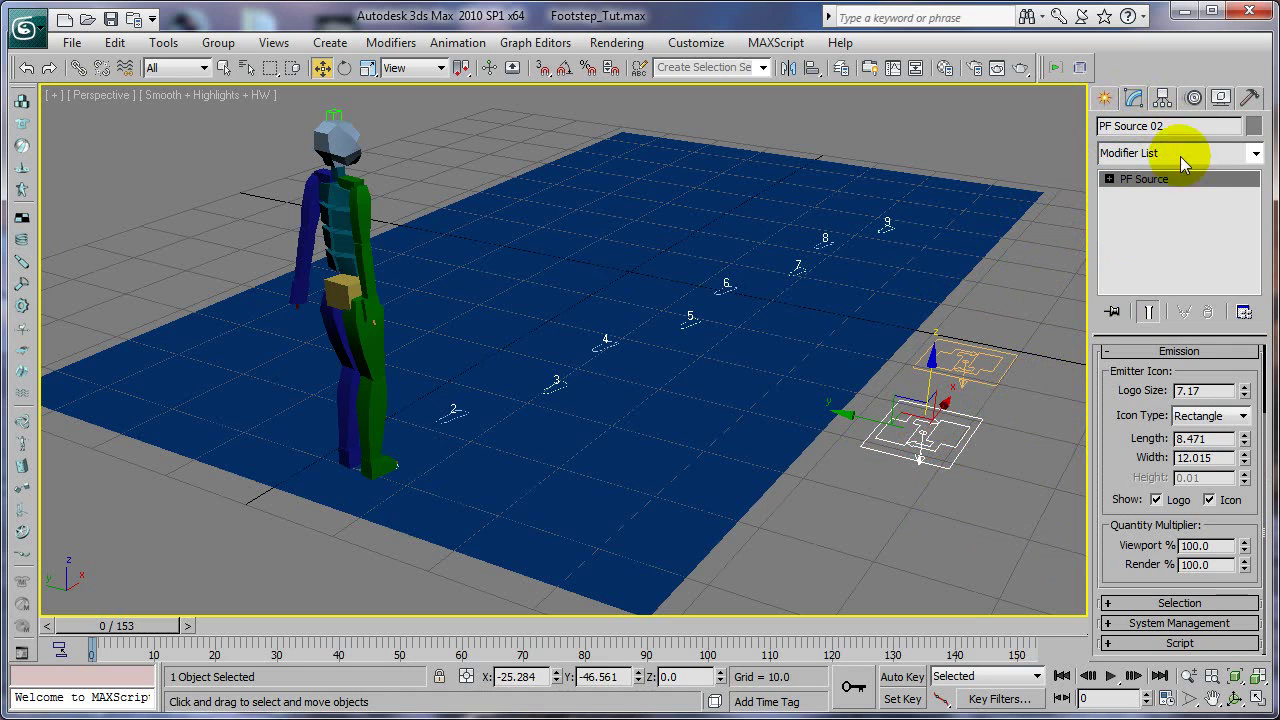
{"action": "left_click", "coordinate": [1135, 126]}
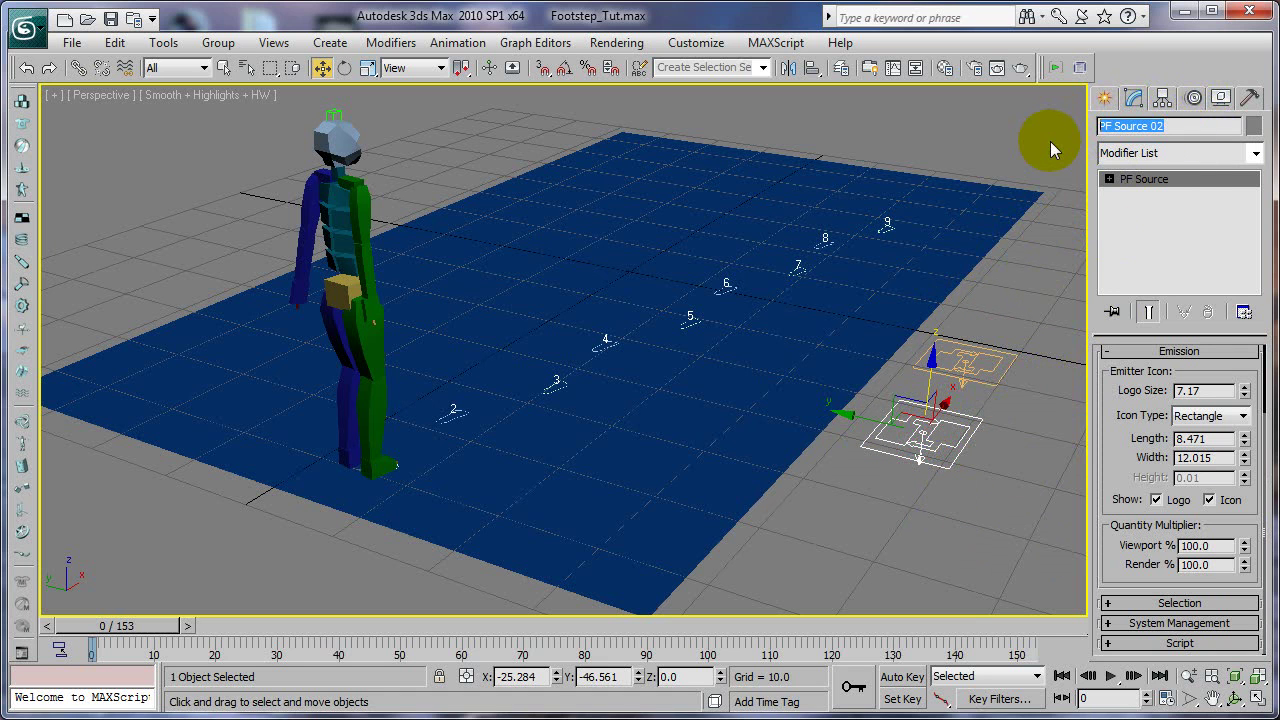
{"action": "type", "text": "Sno"}
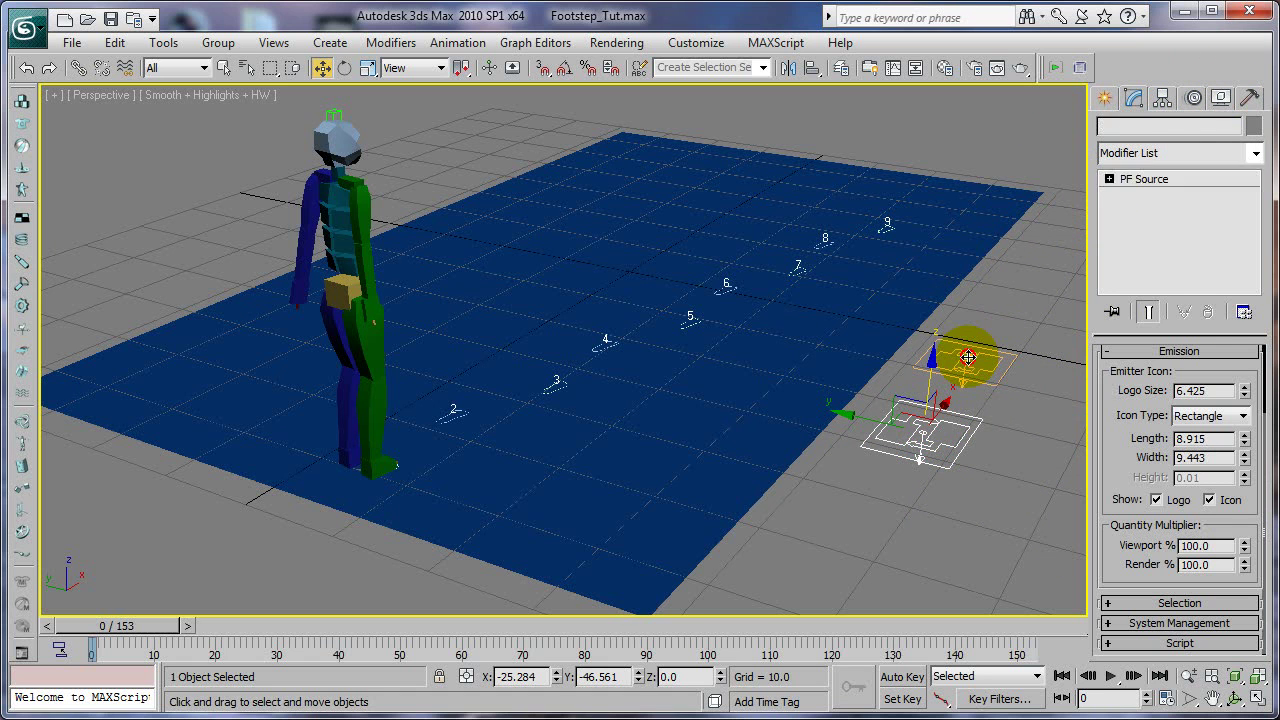
Rename PF Source 01 to 'Foot_Prints'
{"action": "left_click_drag", "start_coordinate": [1190, 126], "coordinate": [1068, 129]}
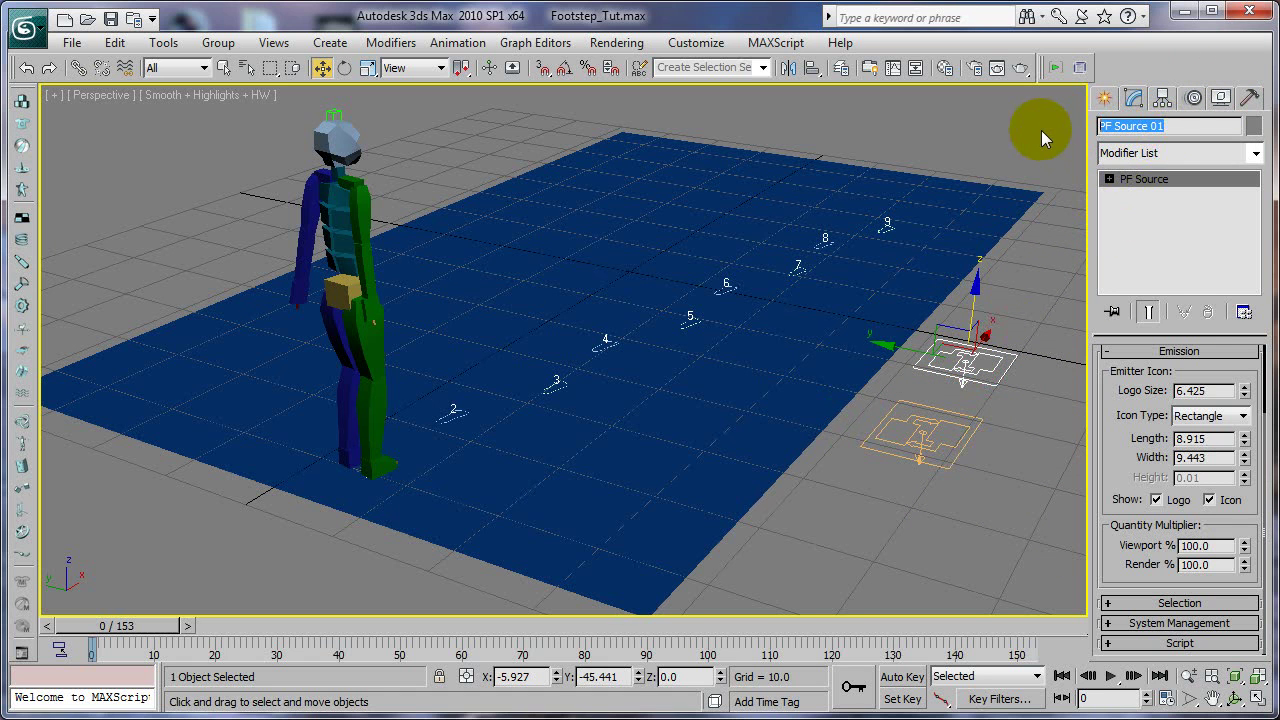
{"action": "type", "text": "Foot_Prints"}
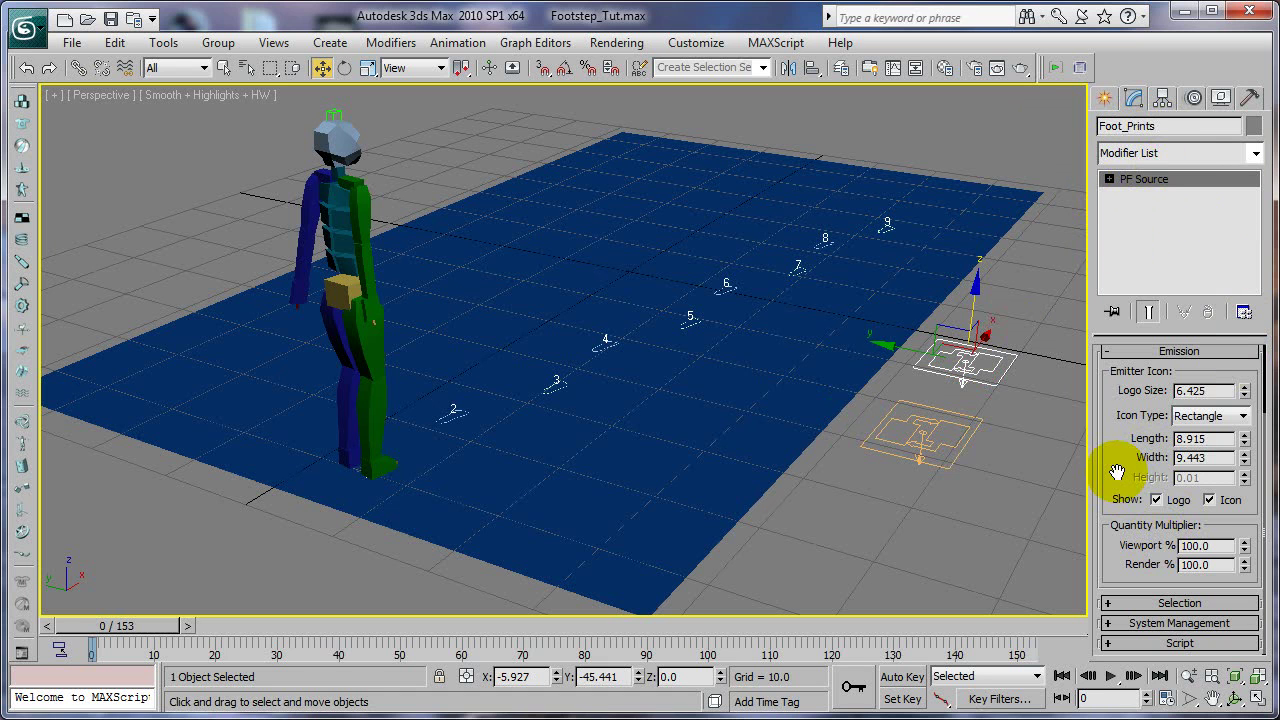
{"action": "left_click_drag", "start_coordinate": [1114, 447], "coordinate": [1100, 634]}
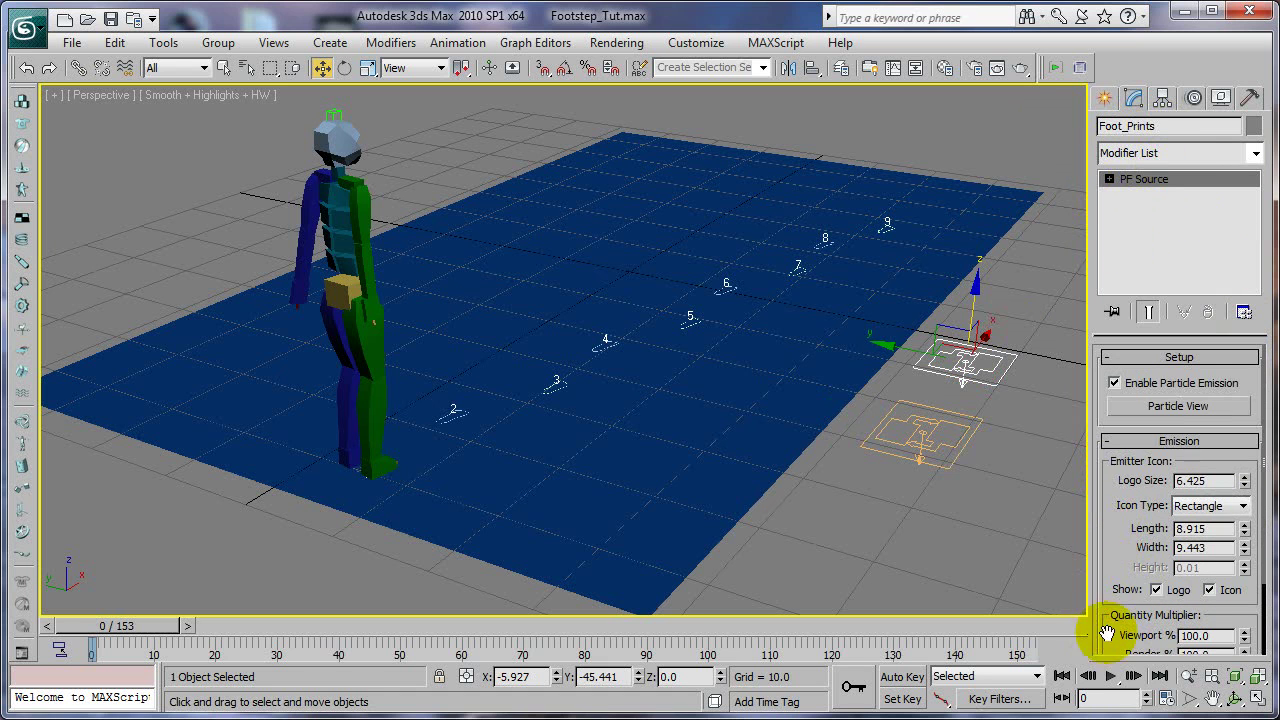
In Particle View, disable the Snow flow and set Birth 01 to emit frames 0–153 at rate 60
{"action": "left_click", "coordinate": [1145, 405]}
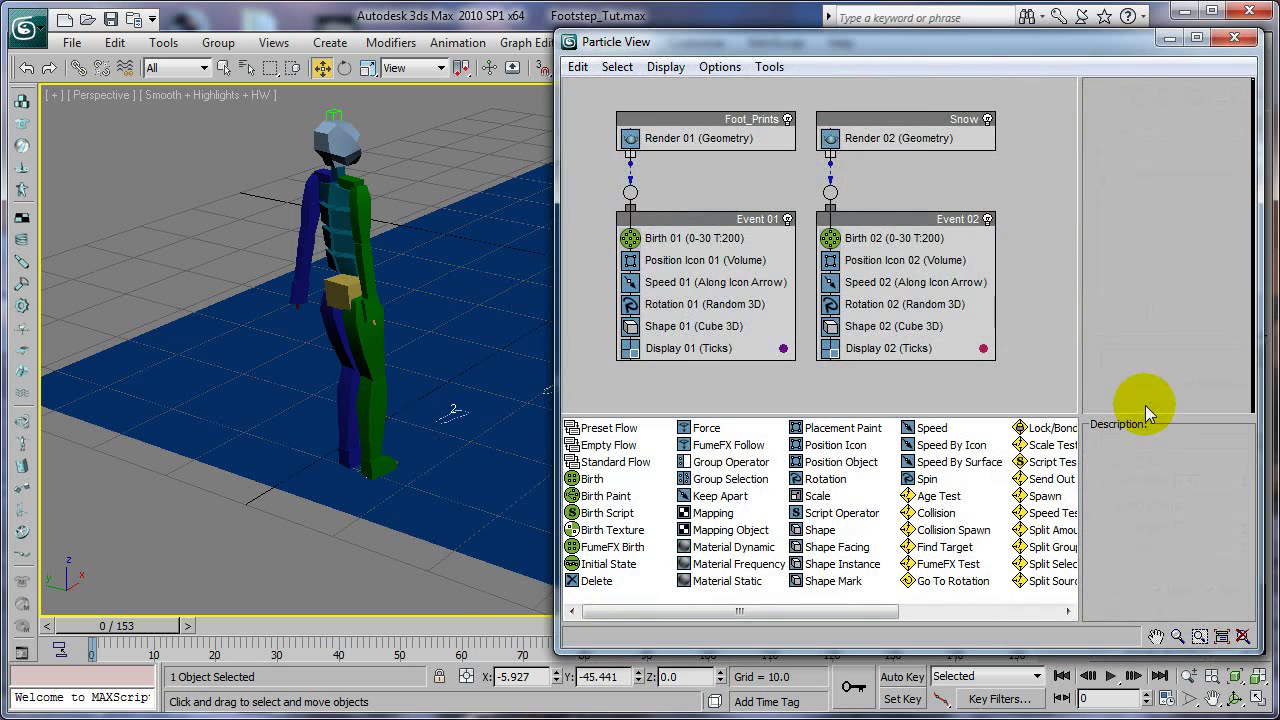
{"action": "left_click", "coordinate": [986, 119]}
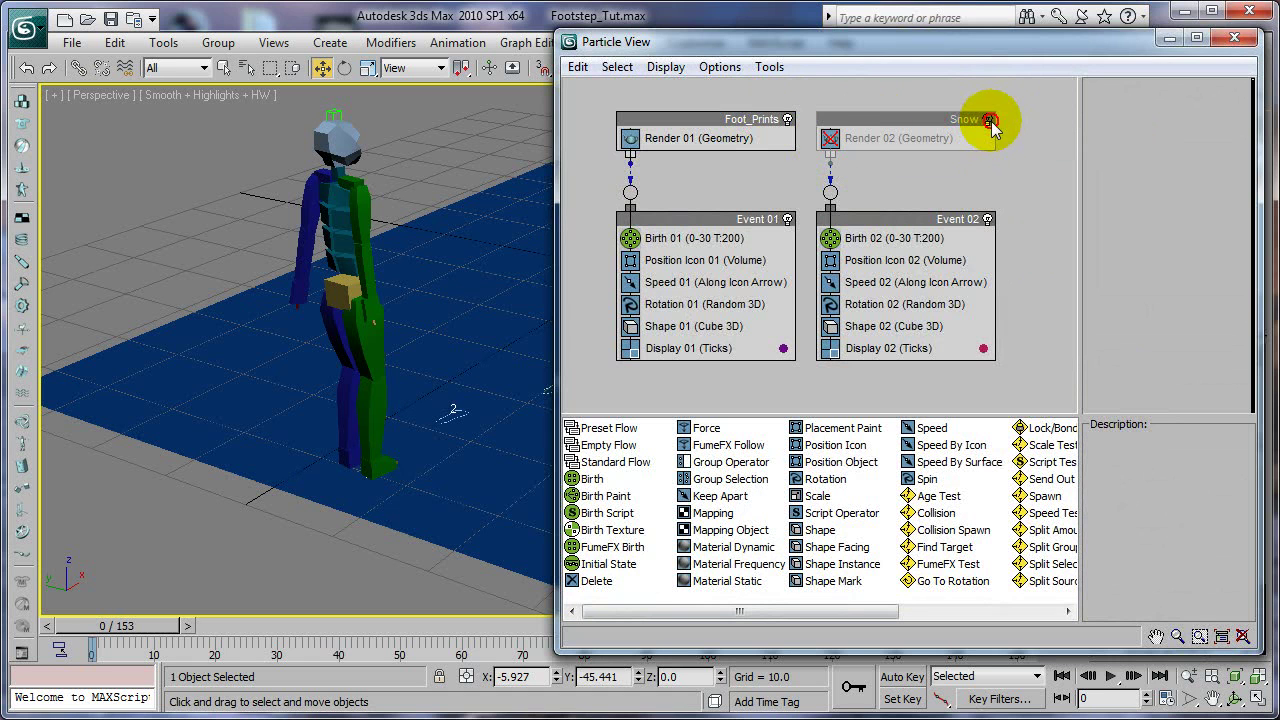
{"action": "left_click", "coordinate": [986, 221]}
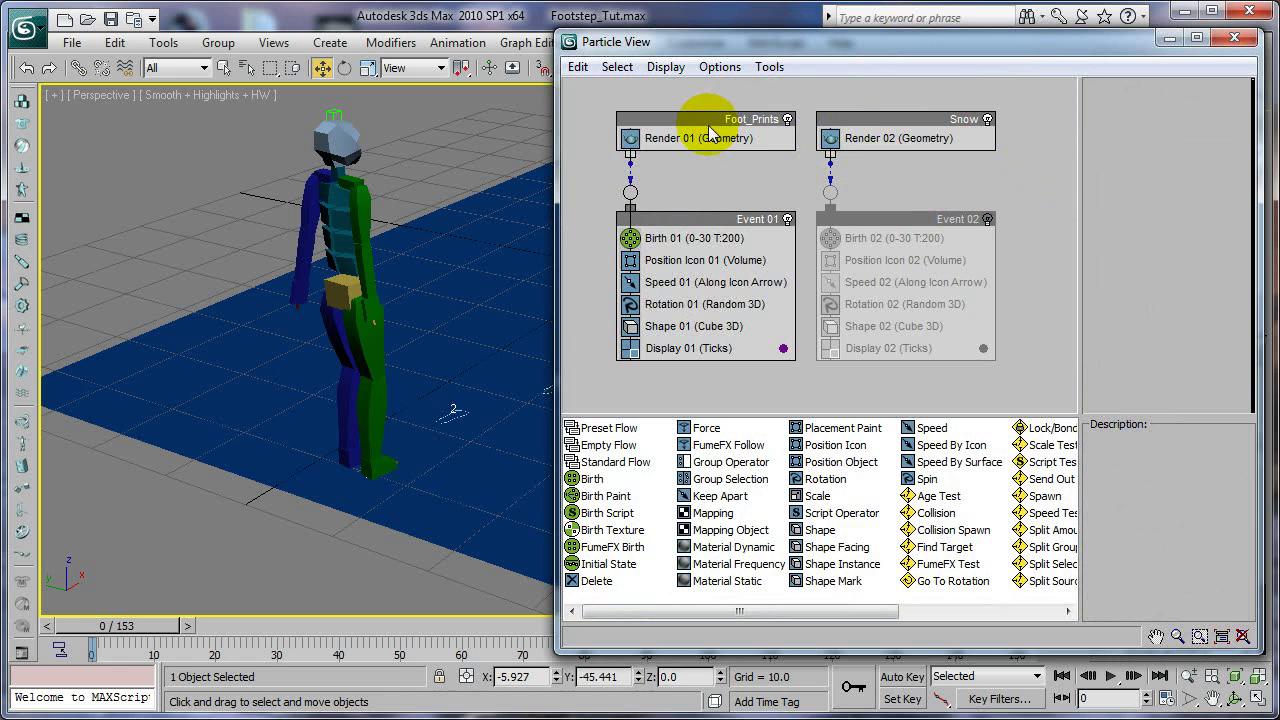
{"action": "left_click", "coordinate": [660, 238]}
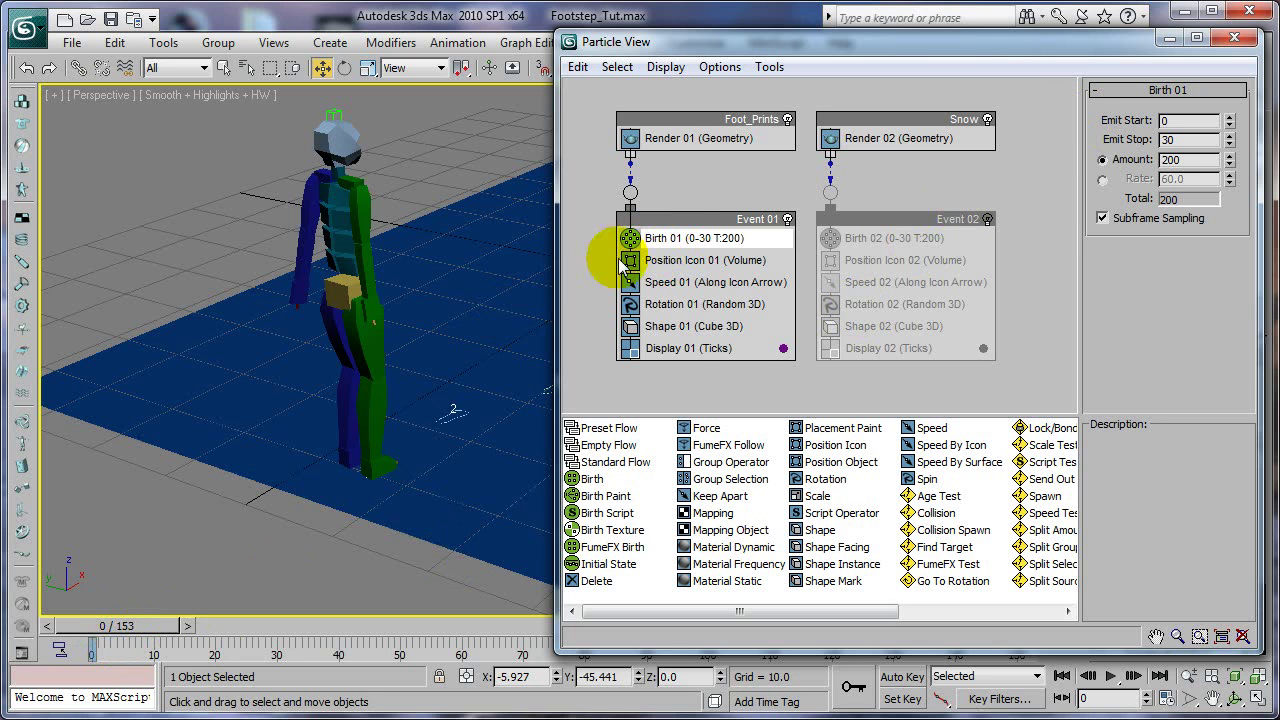
{"action": "double_click", "coordinate": [1192, 139]}
{"action": "type", "text": "153"}
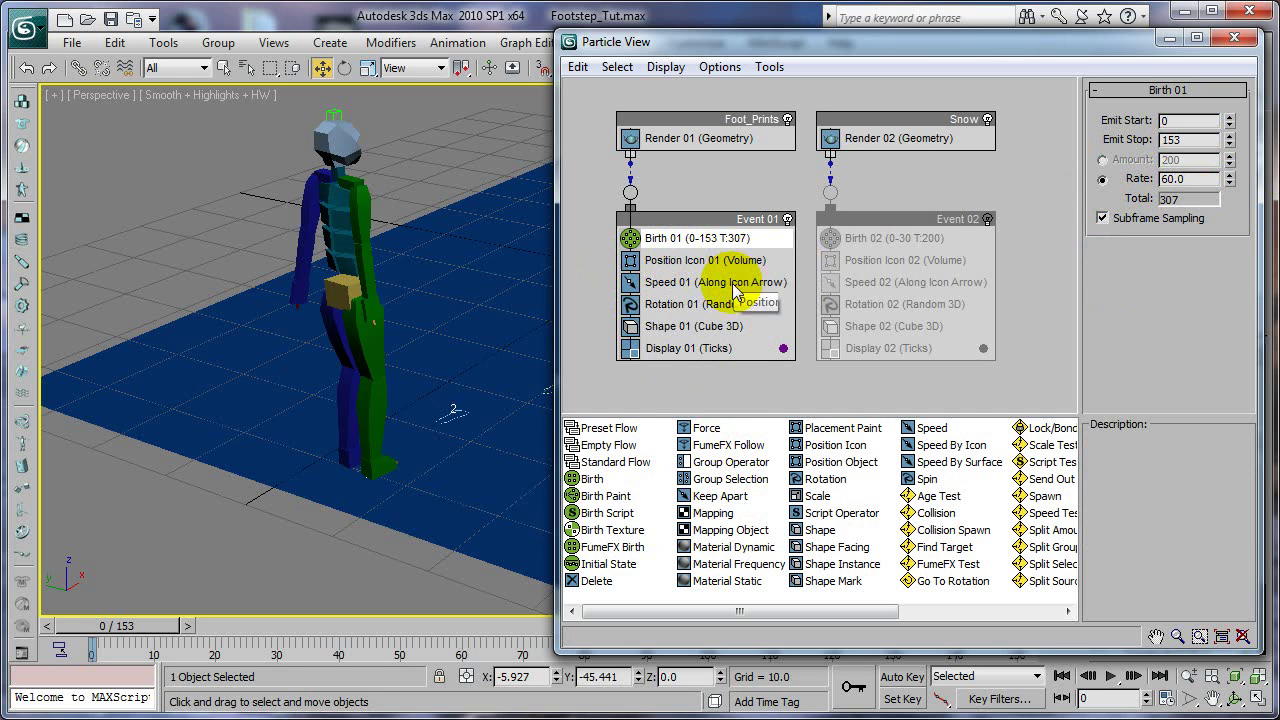
Replace Position Icon 01 with a Position Object operator in the Foot_Prints event
{"action": "left_click", "coordinate": [798, 464]}
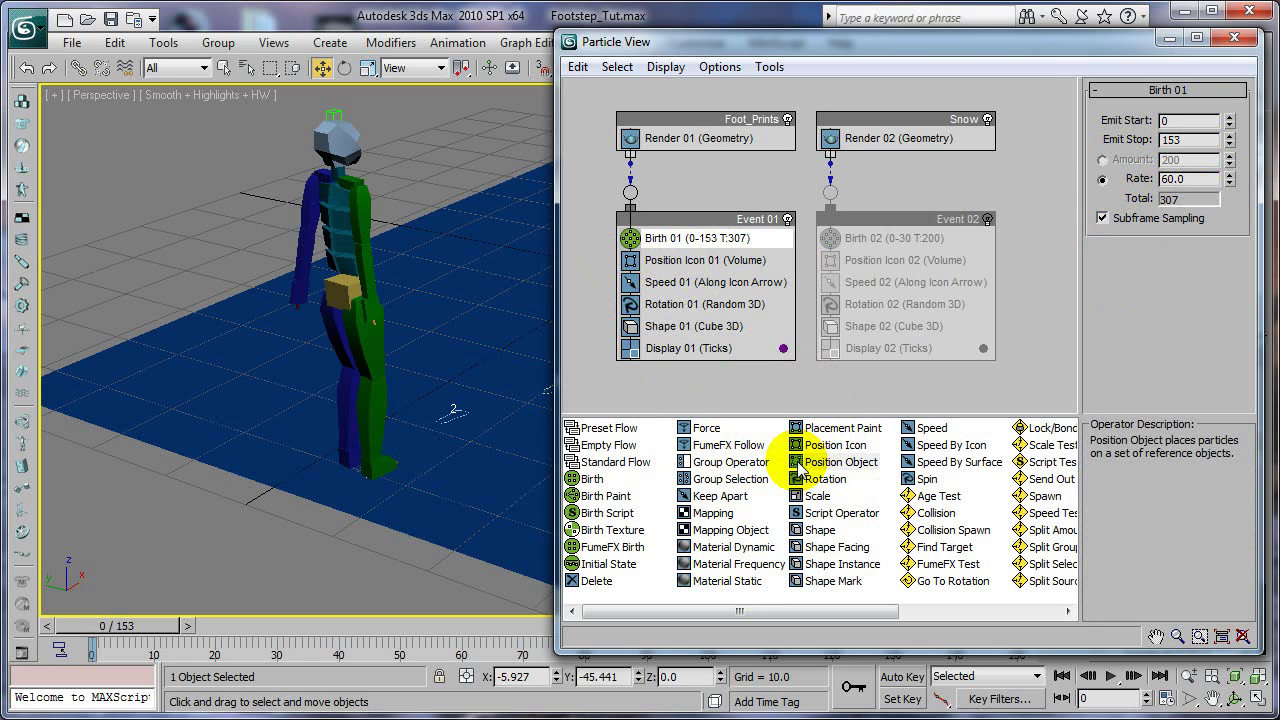
{"action": "left_click_drag", "start_coordinate": [798, 464], "coordinate": [696, 266]}
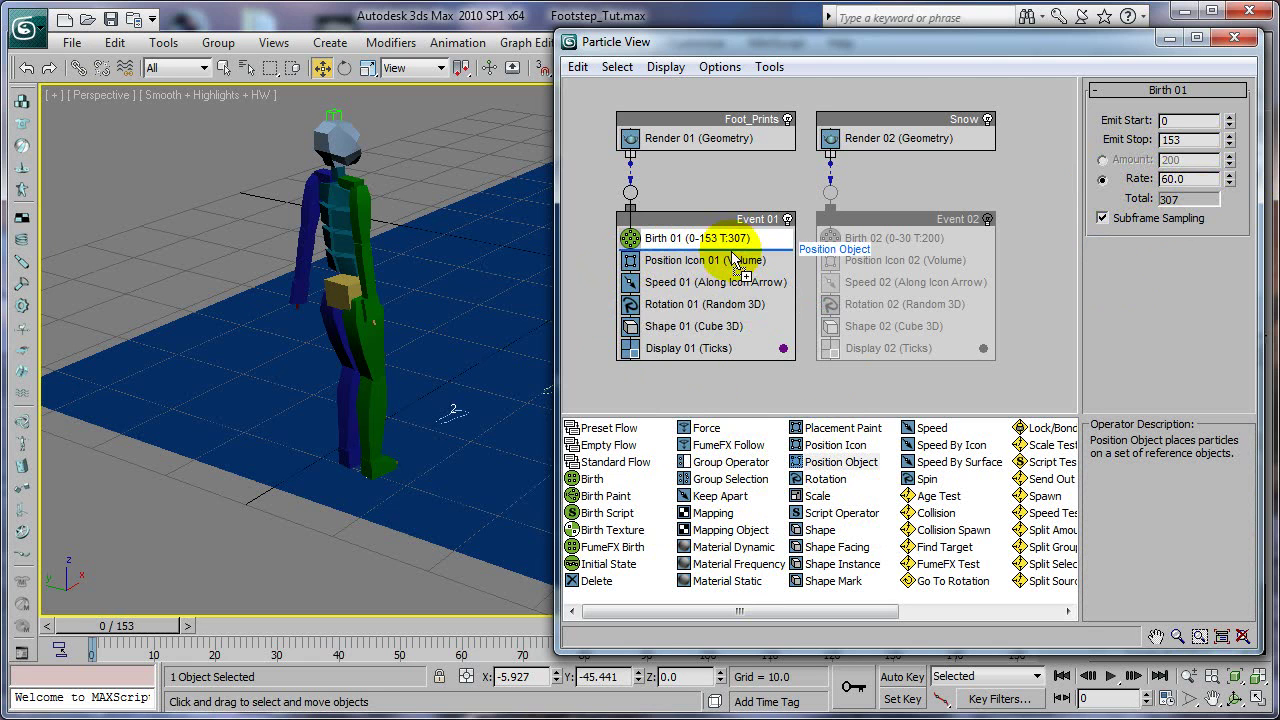
{"action": "left_click", "coordinate": [660, 279]}
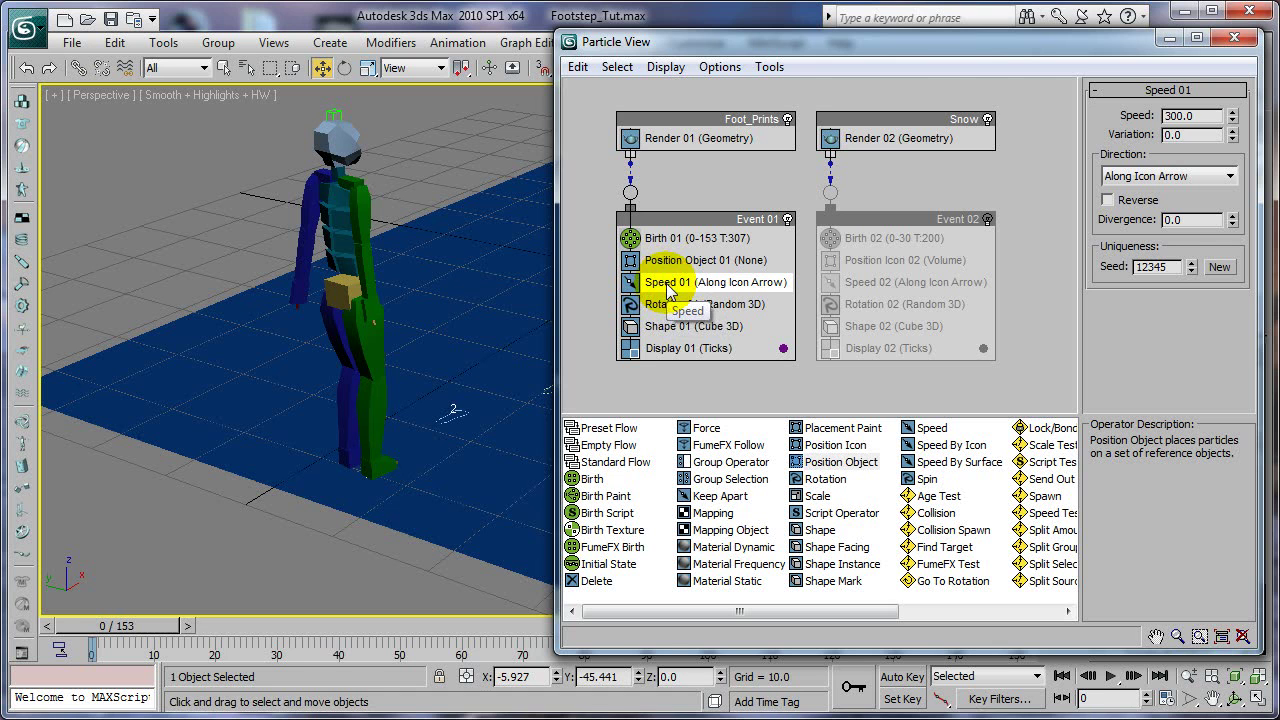
{"action": "left_click", "coordinate": [656, 304]}
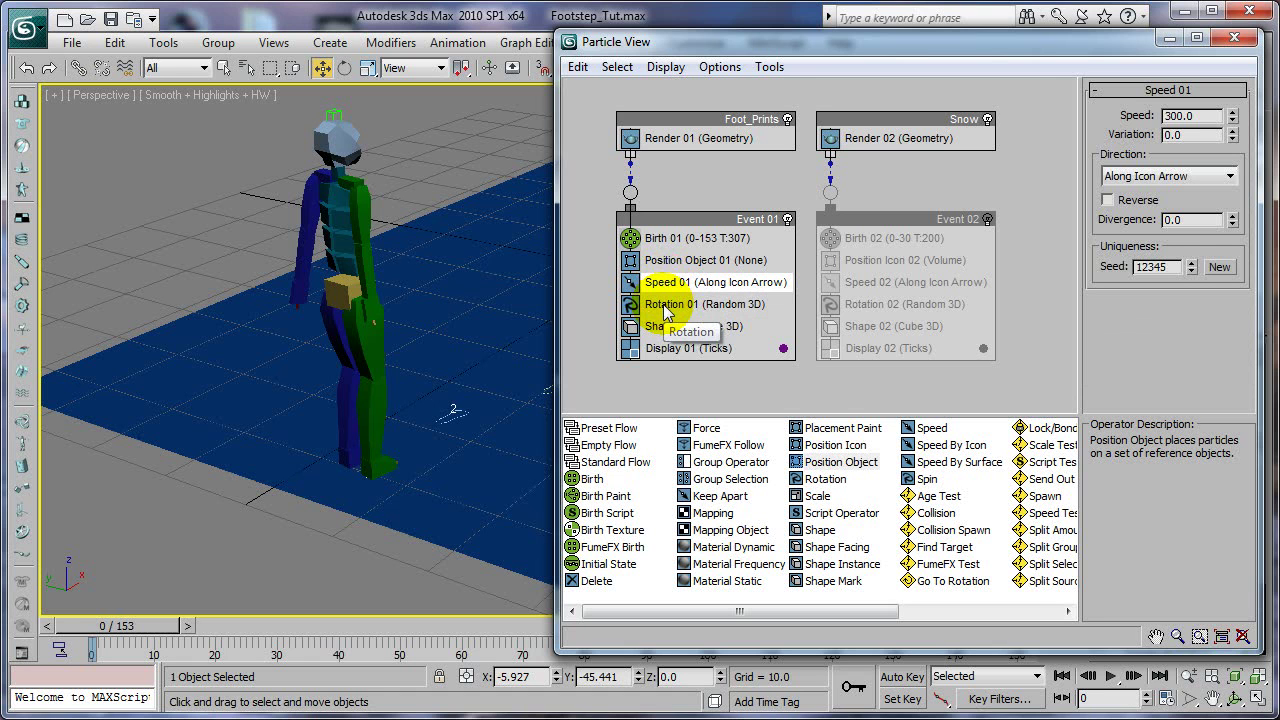
Delete the Rotation 01 and Speed 01 operators from the event
{"action": "left_click", "coordinate": [665, 304]}
{"action": "right_click", "coordinate": [665, 306]}
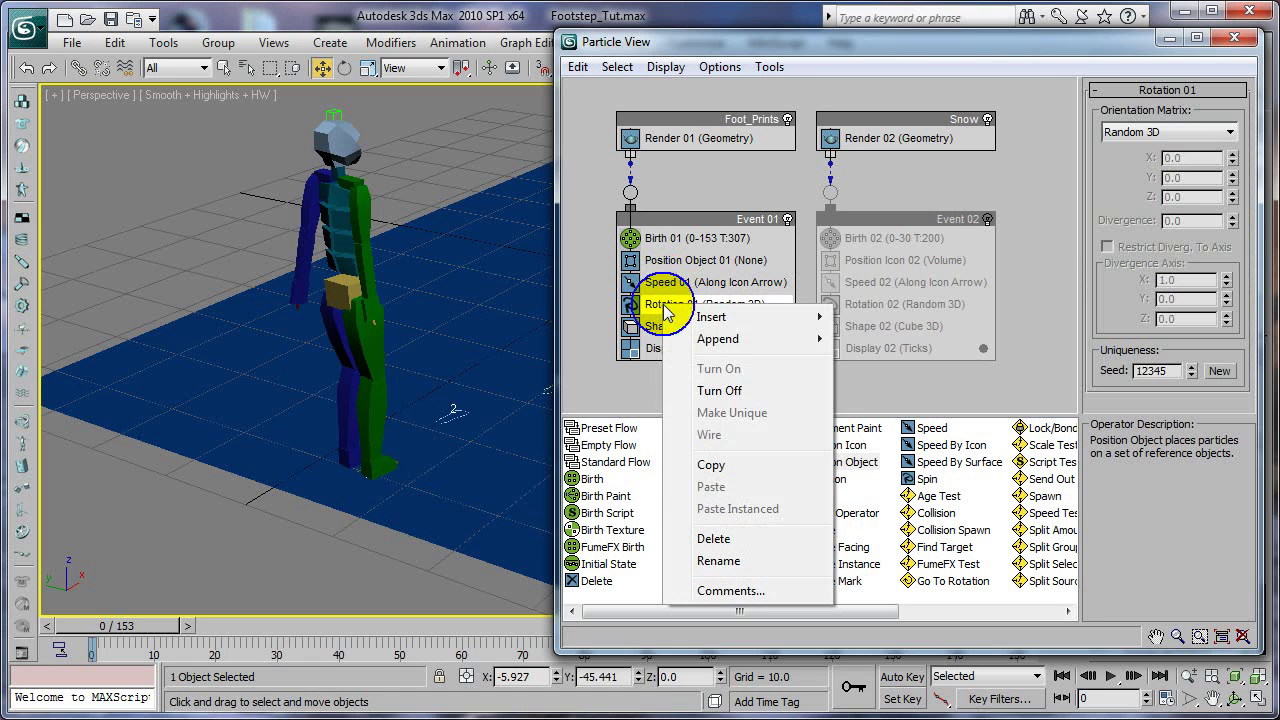
{"action": "left_click", "coordinate": [713, 538]}
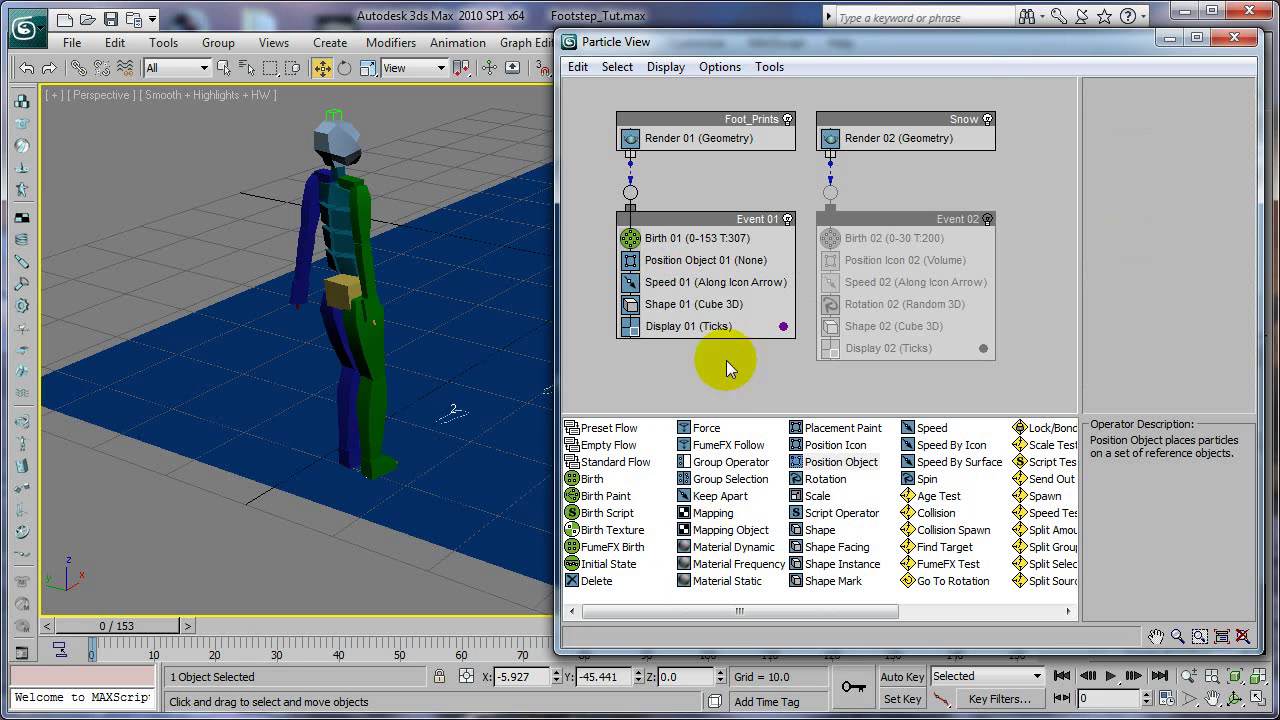
{"action": "left_click", "coordinate": [655, 284]}
{"action": "right_click", "coordinate": [655, 284]}
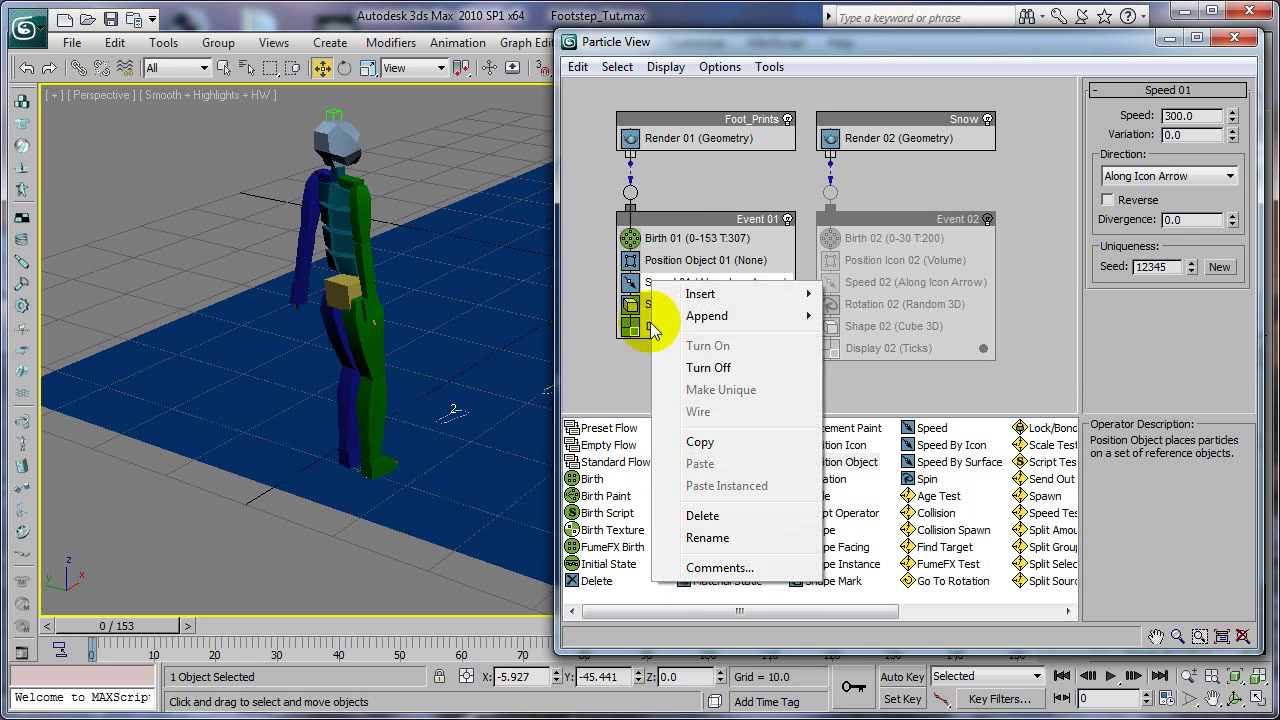
{"action": "left_click", "coordinate": [690, 514]}
{"action": "left_click", "coordinate": [660, 285]}
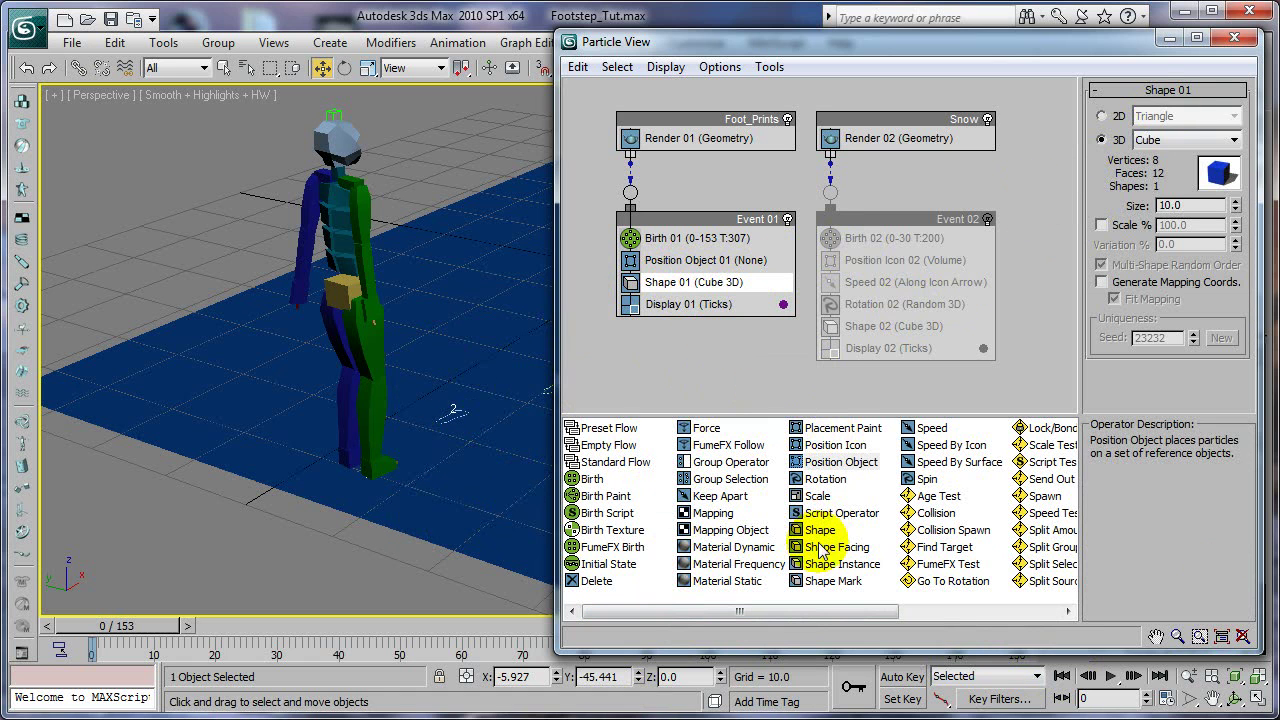
Replace Shape 01 with Shape Instance and set Display 01's type to Geometry
{"action": "left_click_drag", "start_coordinate": [810, 564], "coordinate": [678, 290]}
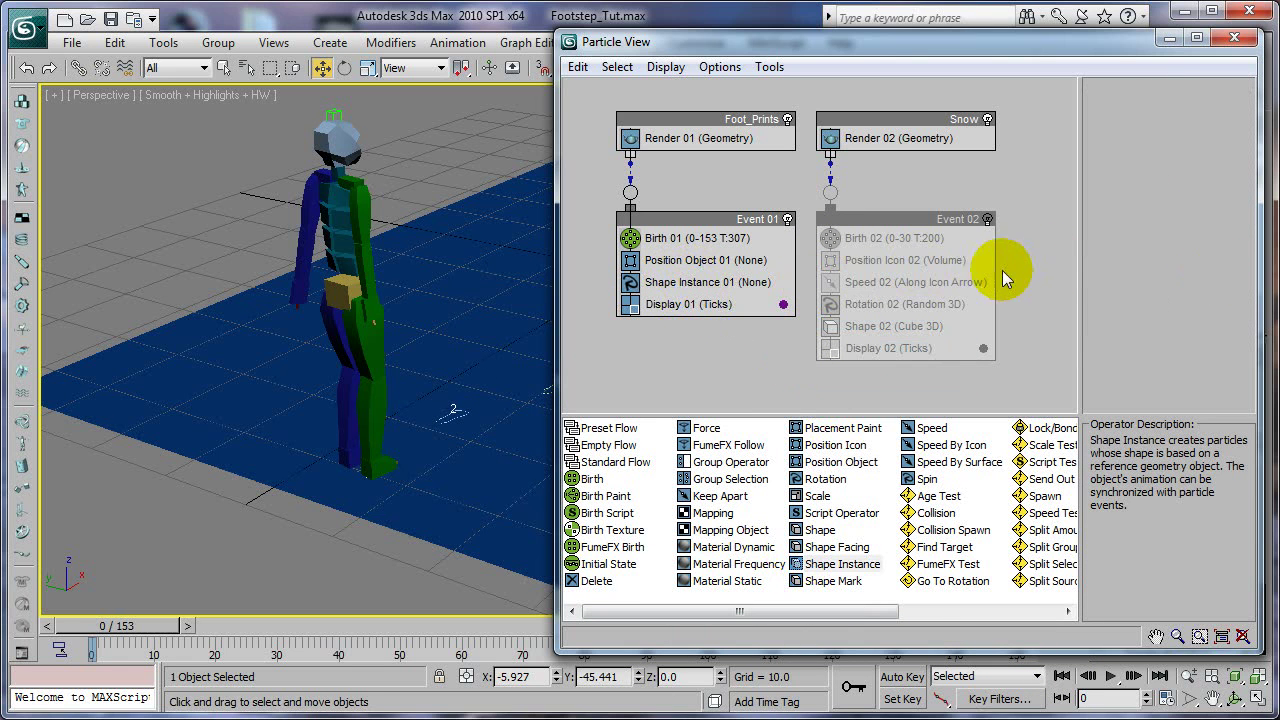
{"action": "left_click", "coordinate": [670, 282]}
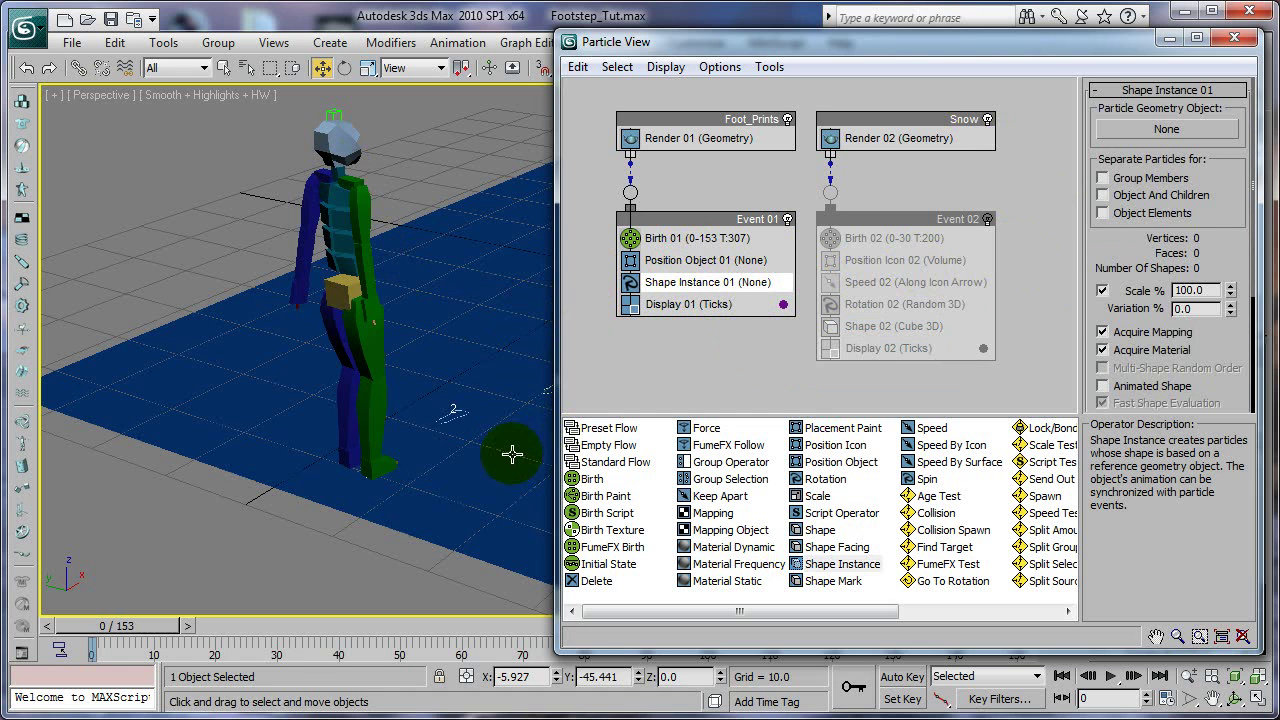
{"action": "left_click", "coordinate": [655, 304]}
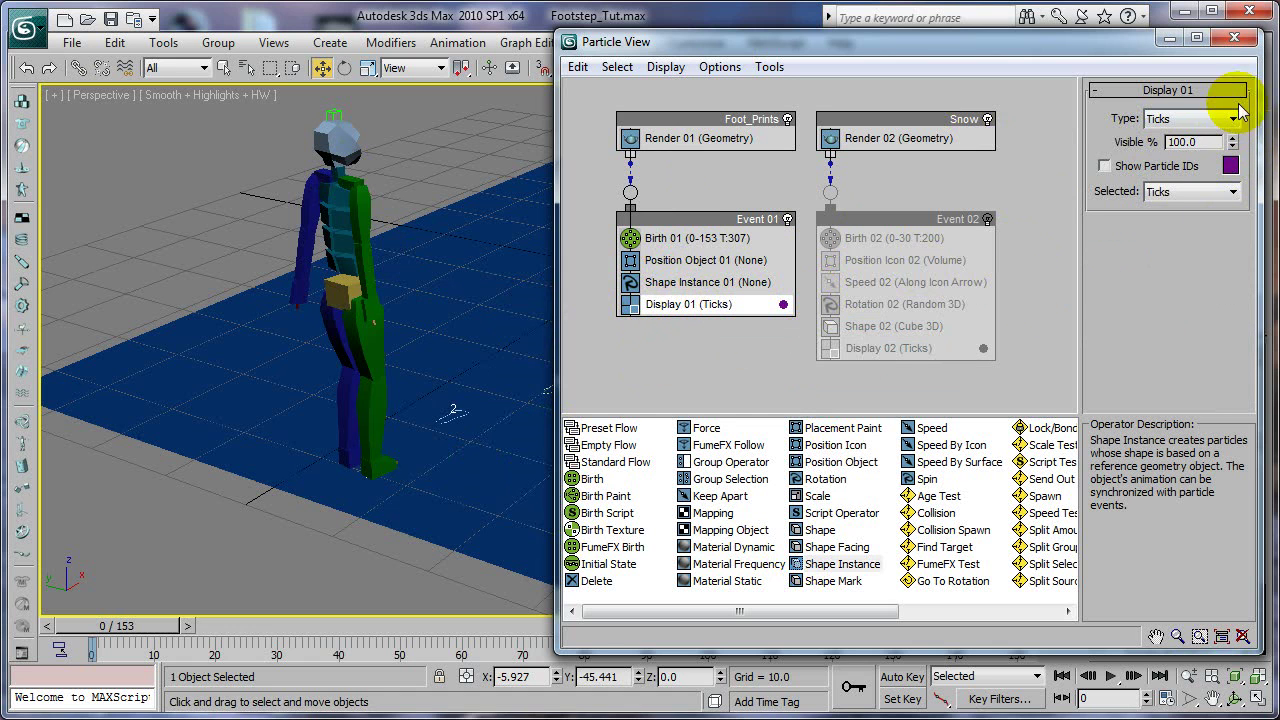
{"action": "left_click", "coordinate": [1200, 119]}
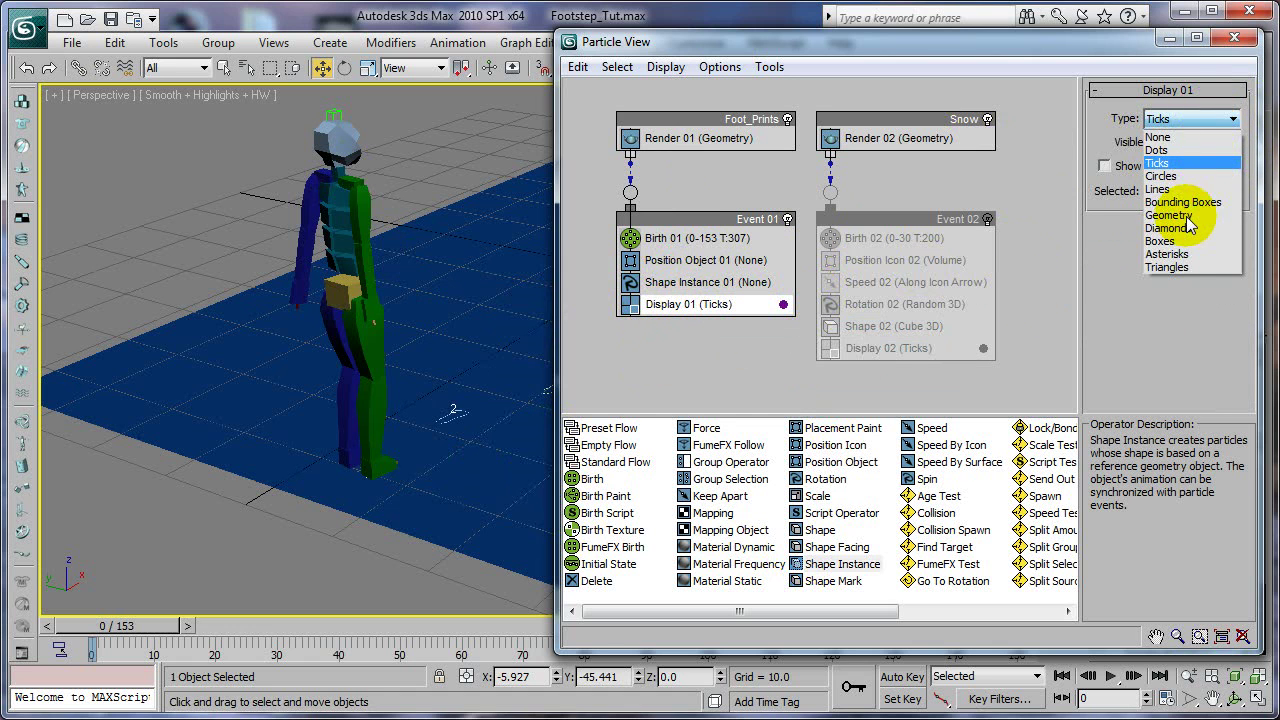
{"action": "left_click", "coordinate": [1186, 216]}
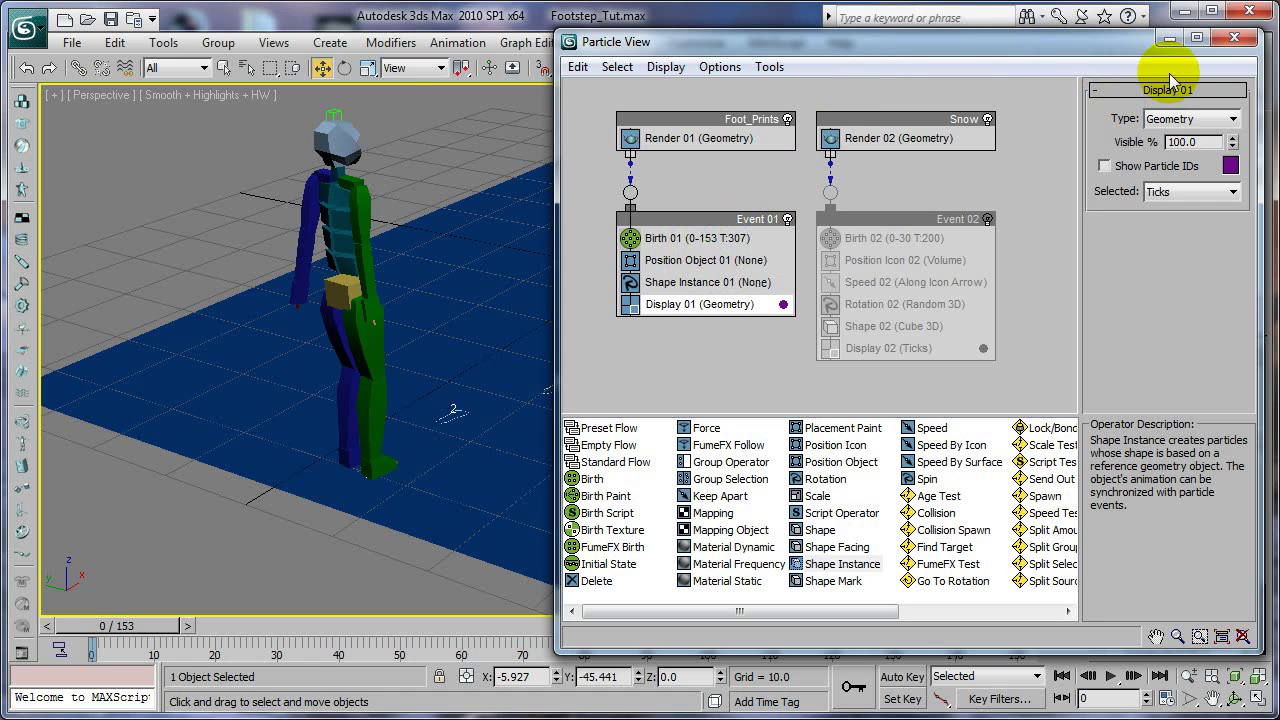
Add Bip01 R Foot and Bip01 L Foot as Position Object 01 emitter objects
{"action": "left_click", "coordinate": [668, 259]}
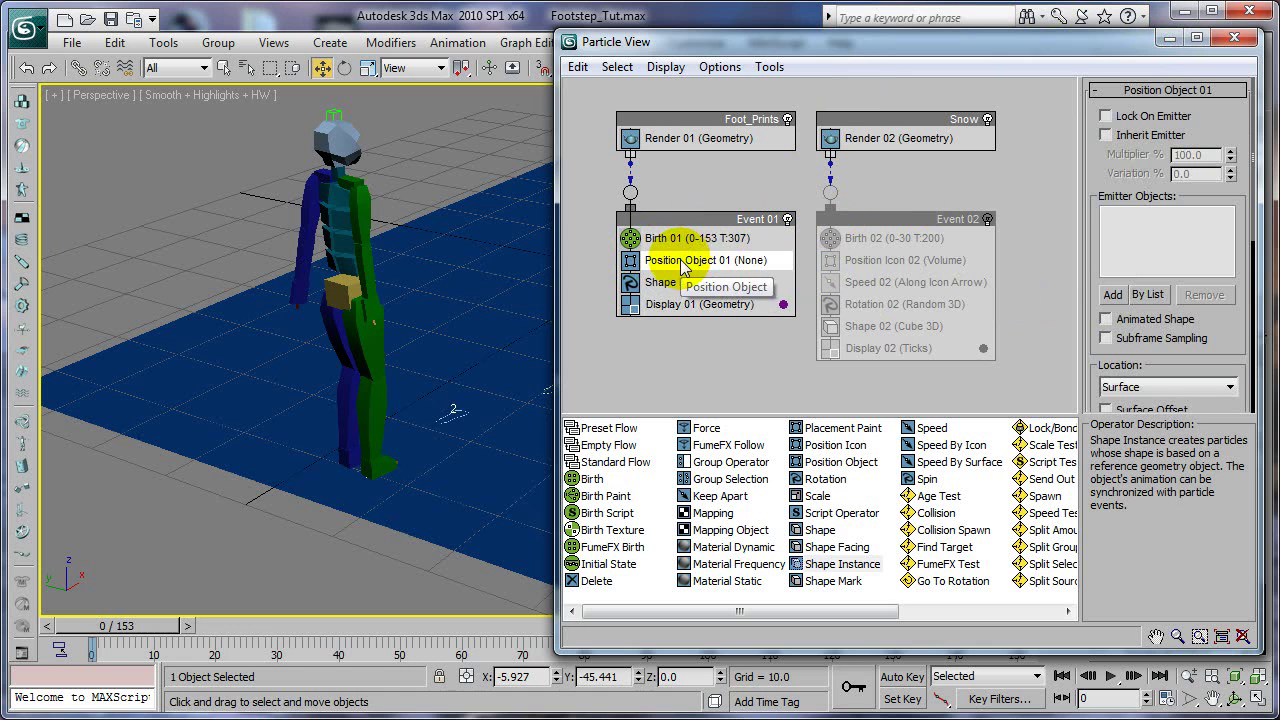
{"action": "left_click", "coordinate": [1112, 295]}
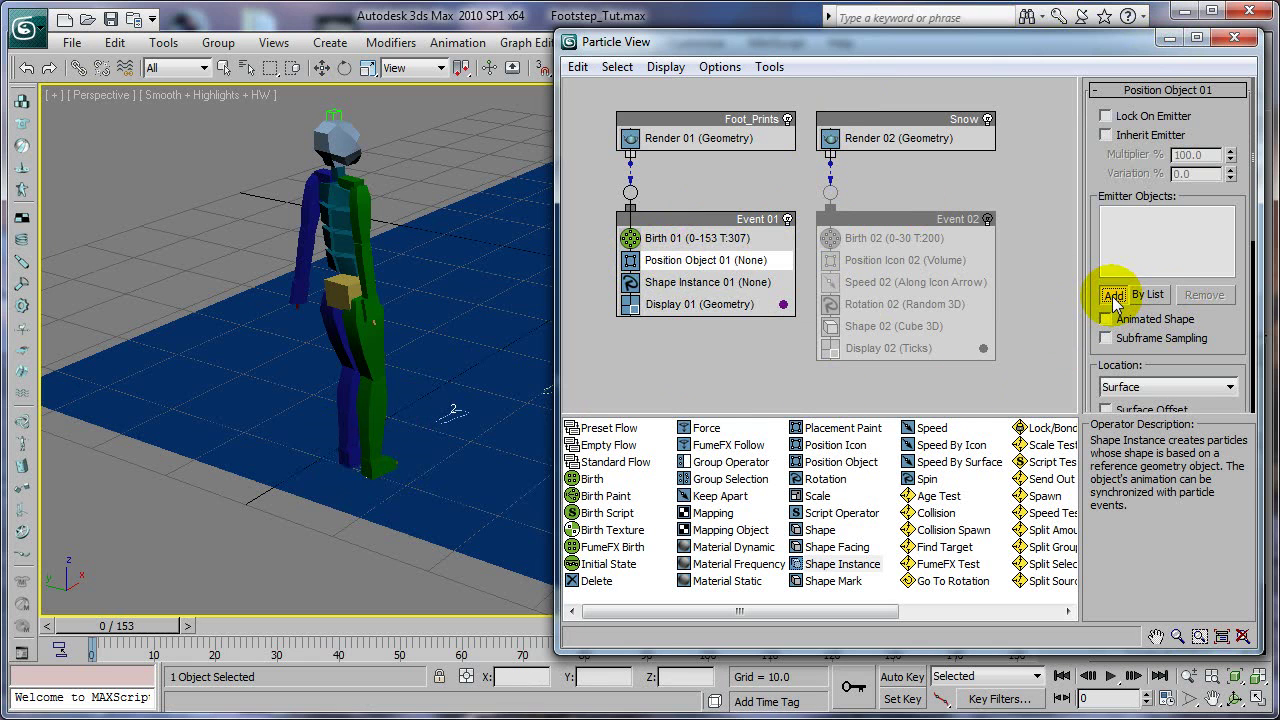
{"action": "left_click", "coordinate": [377, 463]}
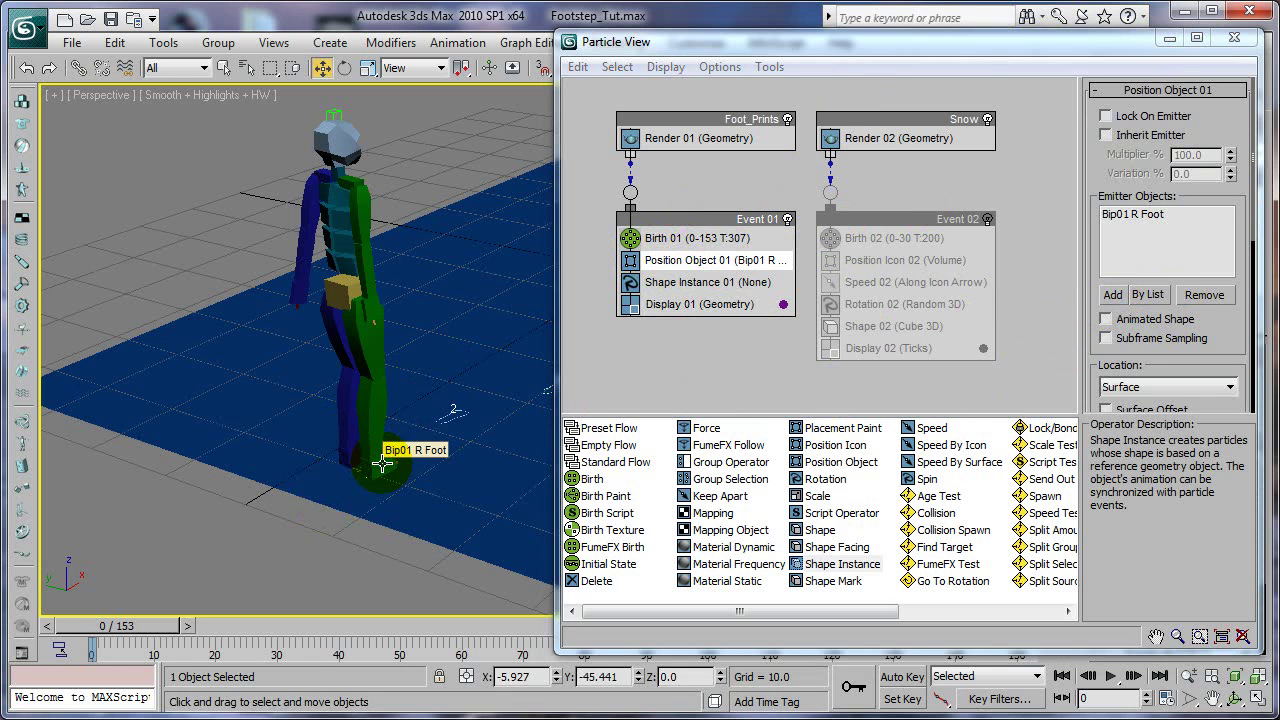
{"action": "left_click", "coordinate": [1112, 294]}
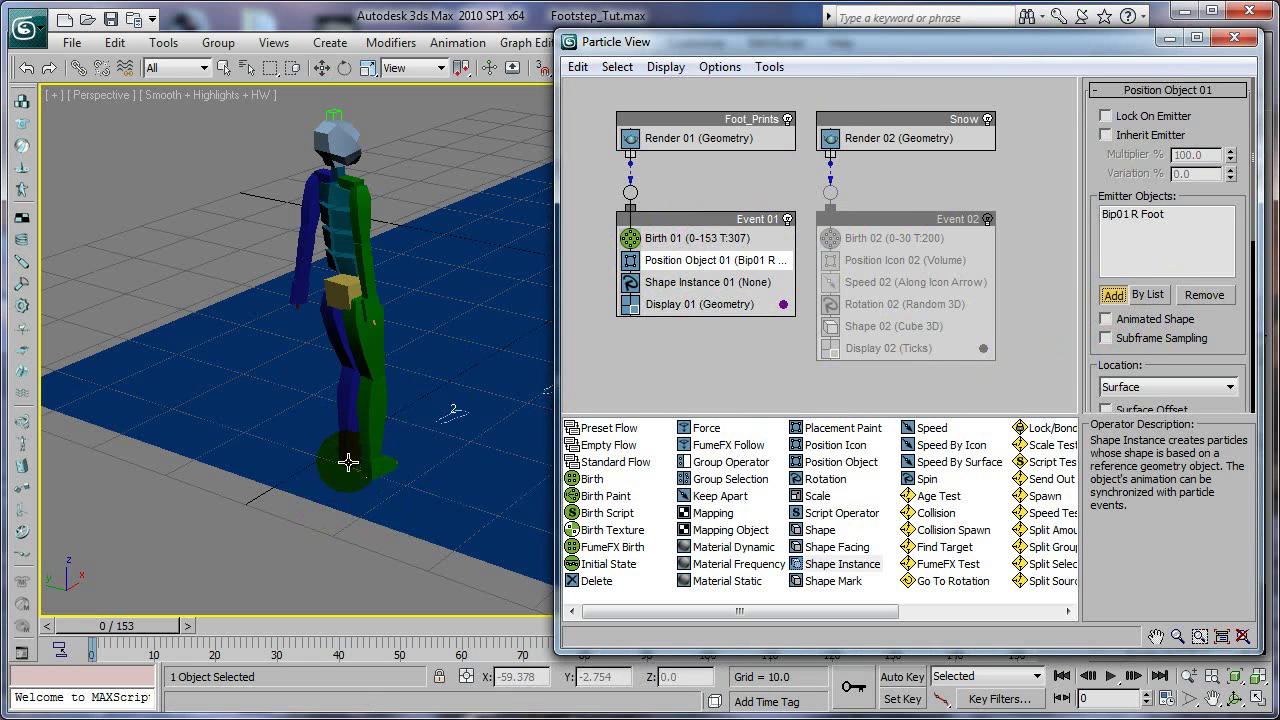
{"action": "left_click", "coordinate": [350, 459]}
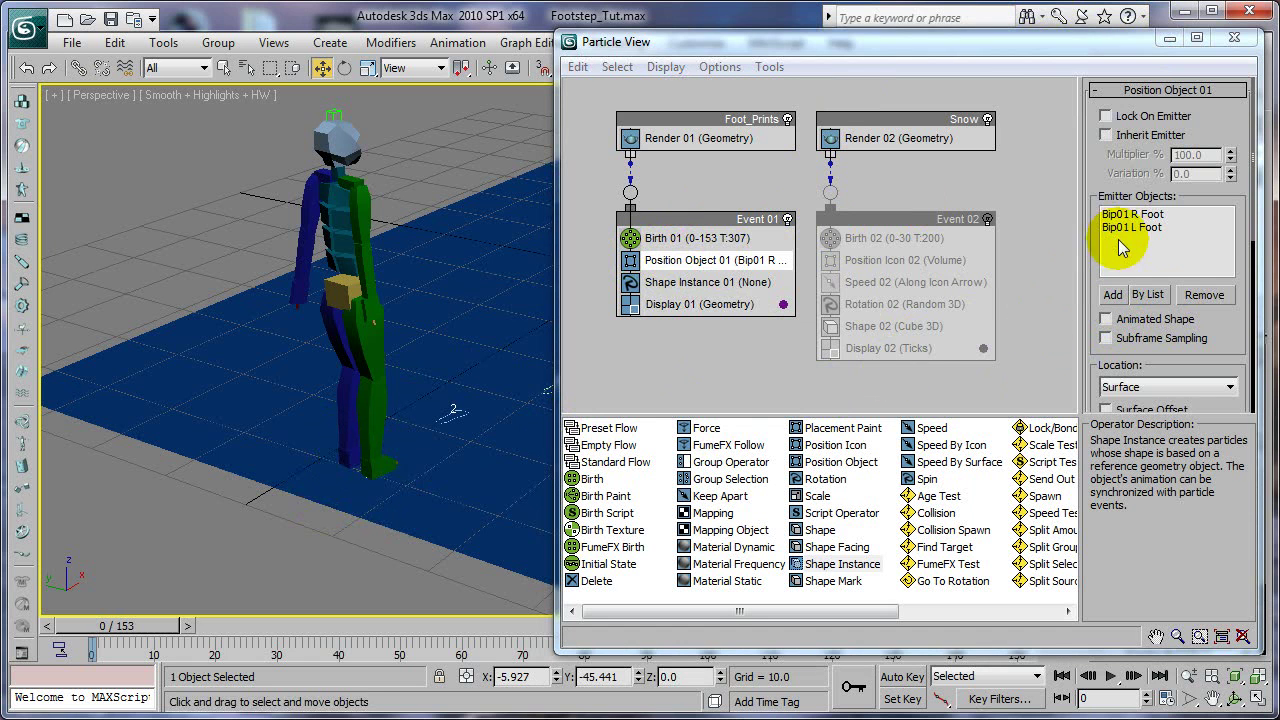
Turn on Subframe Sampling and set the emission Location to Selected Faces
{"action": "left_click_drag", "start_coordinate": [1209, 323], "coordinate": [1212, 250]}
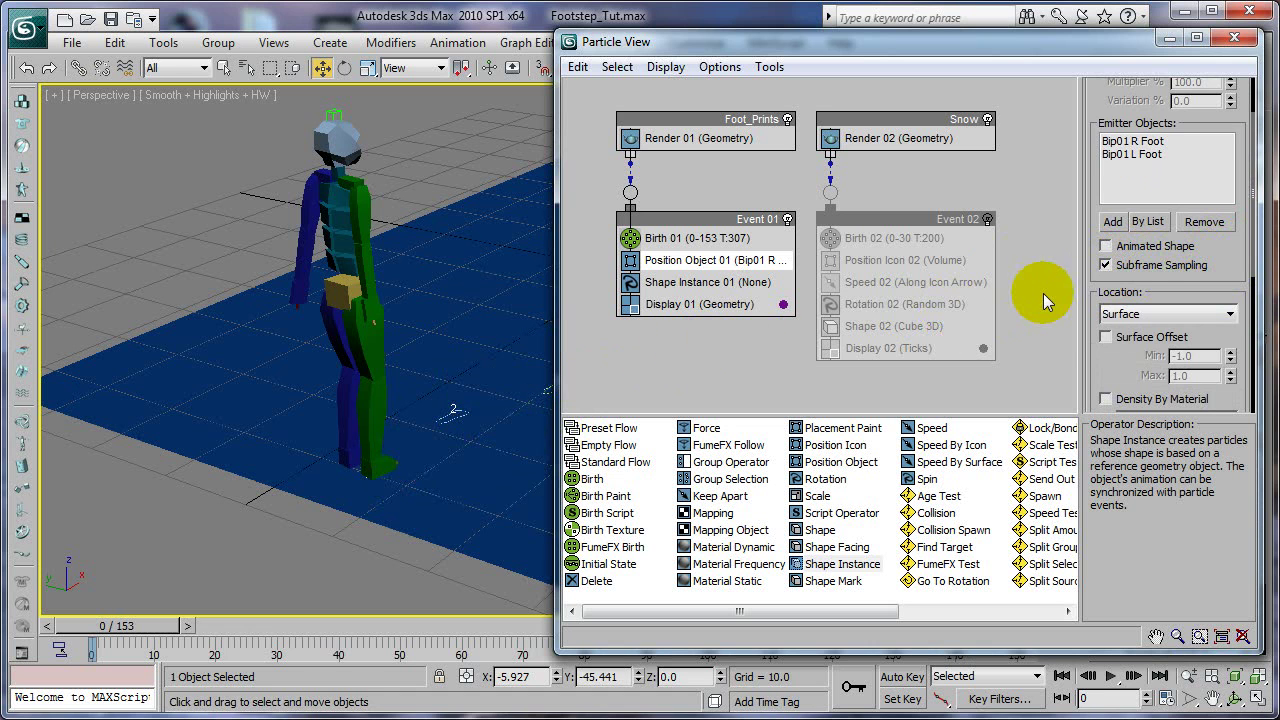
{"action": "scroll", "coordinate": [1146, 370], "scroll_direction": "down", "scroll_amount": 1}
{"action": "left_click", "coordinate": [1130, 271]}
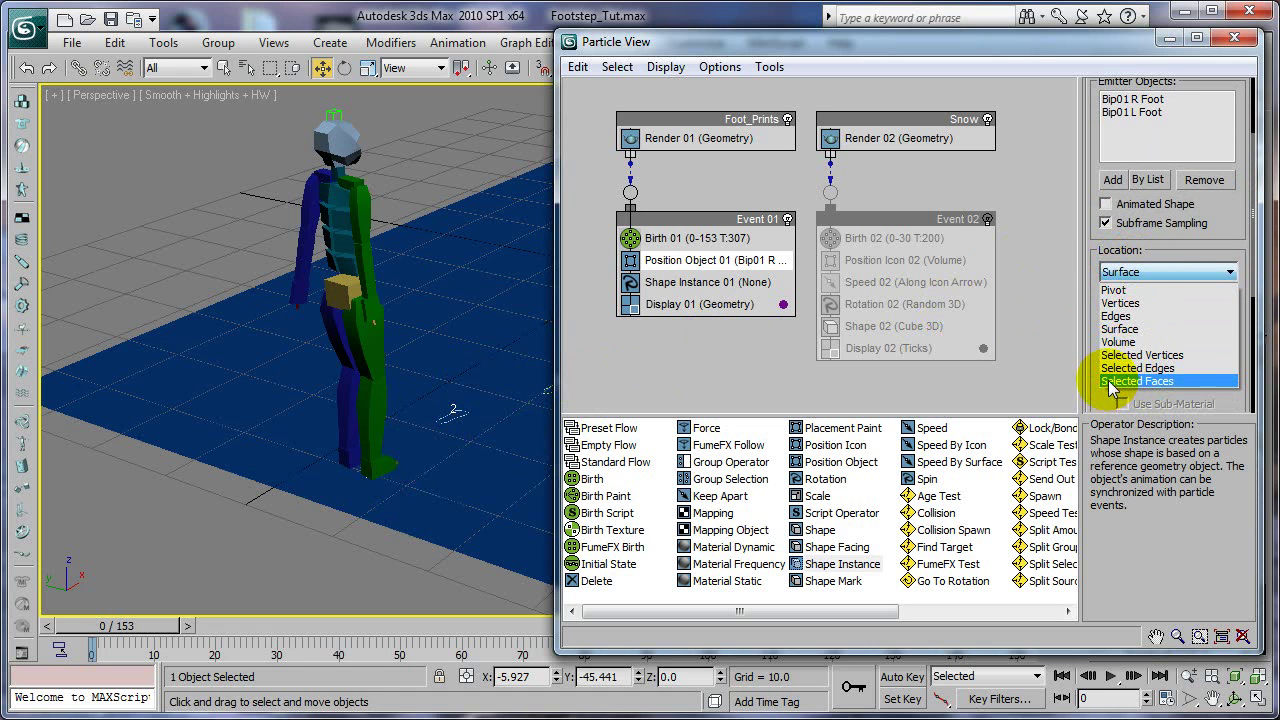
{"action": "left_click", "coordinate": [1168, 381]}
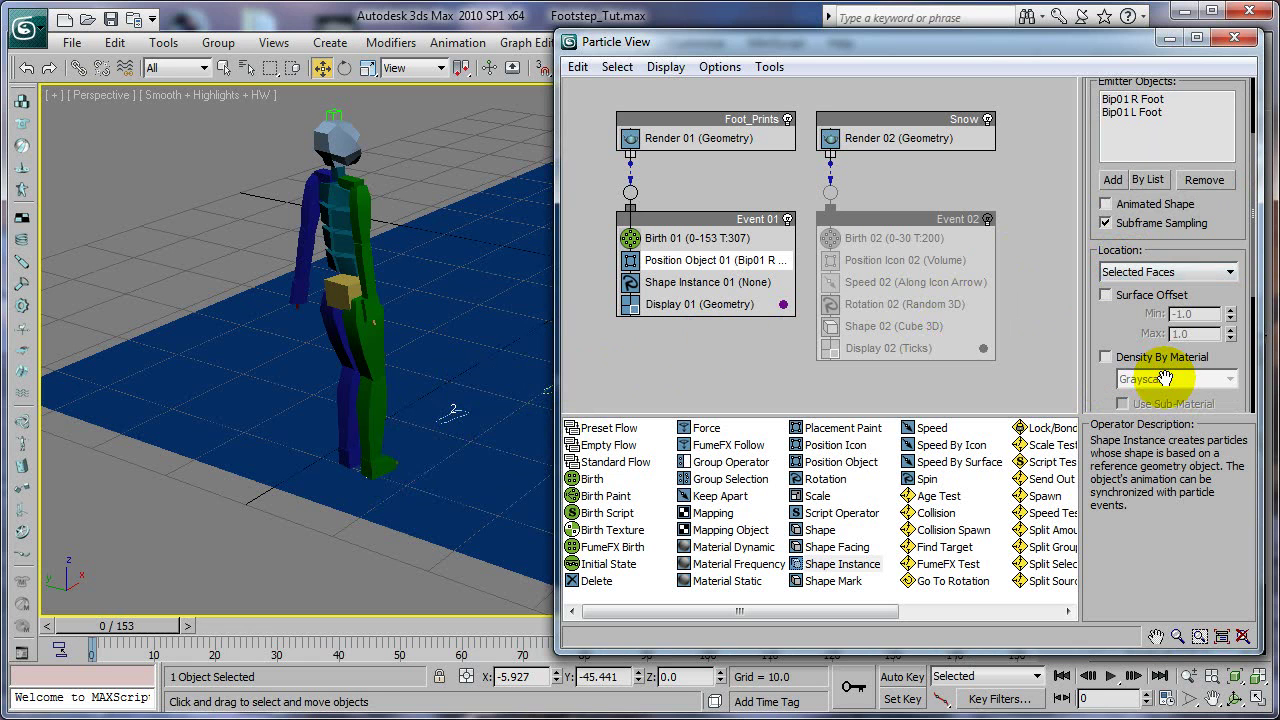
{"action": "left_click_drag", "start_coordinate": [375, 480], "coordinate": [363, 464]}
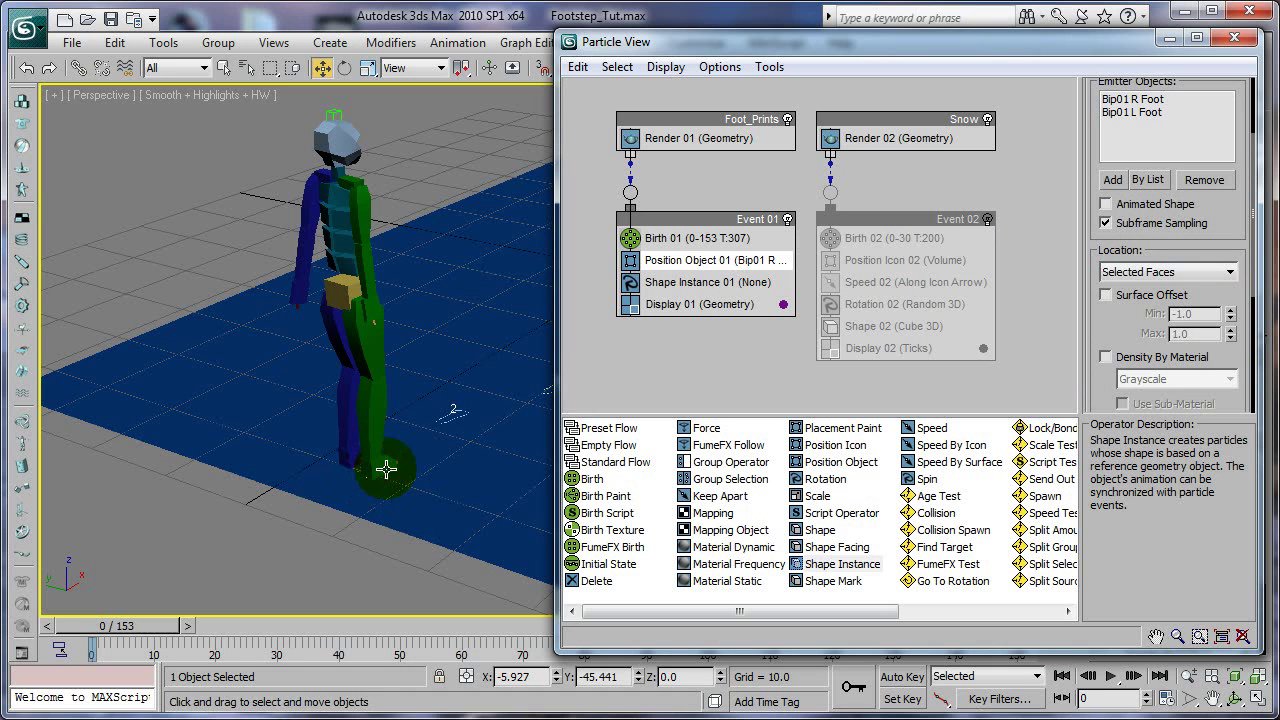
{"action": "mouse_move", "coordinate": [386, 469]}
{"action": "left_mouse_down"}
{"action": "mouse_move", "coordinate": [406, 466]}
{"action": "mouse_move", "coordinate": [390, 463]}
{"action": "left_mouse_up"}
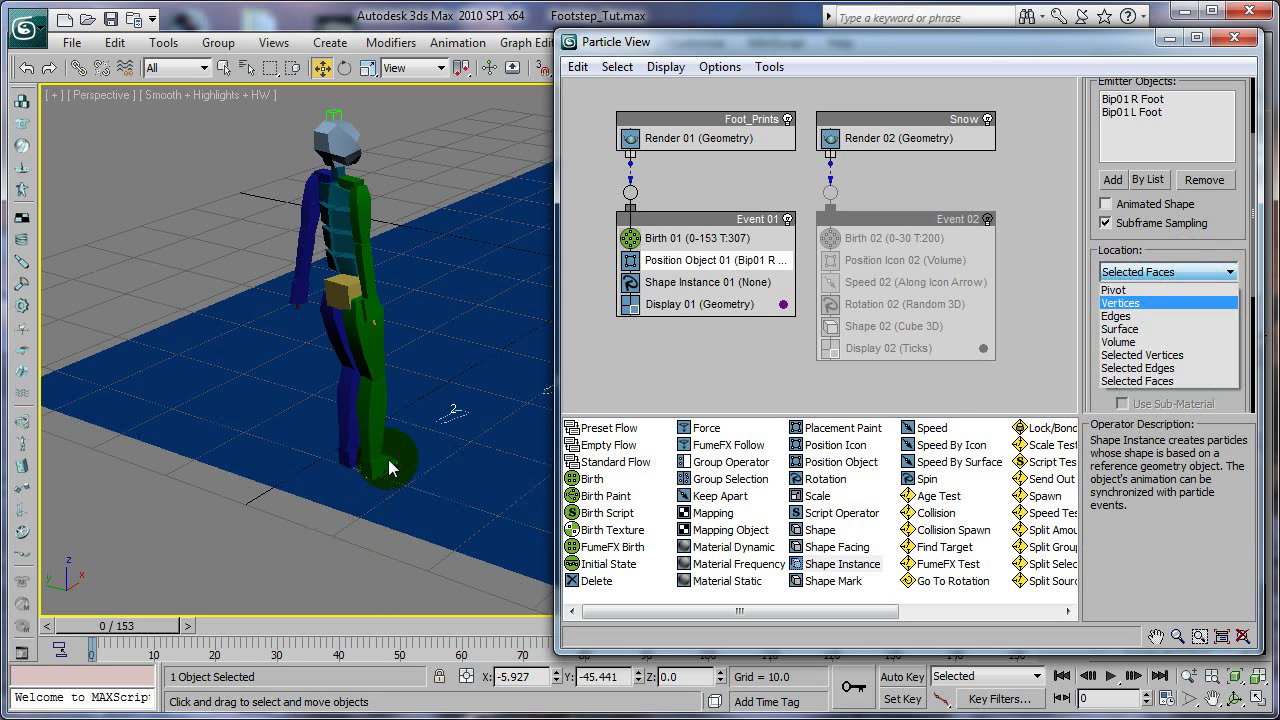
{"action": "left_click", "coordinate": [1157, 381]}
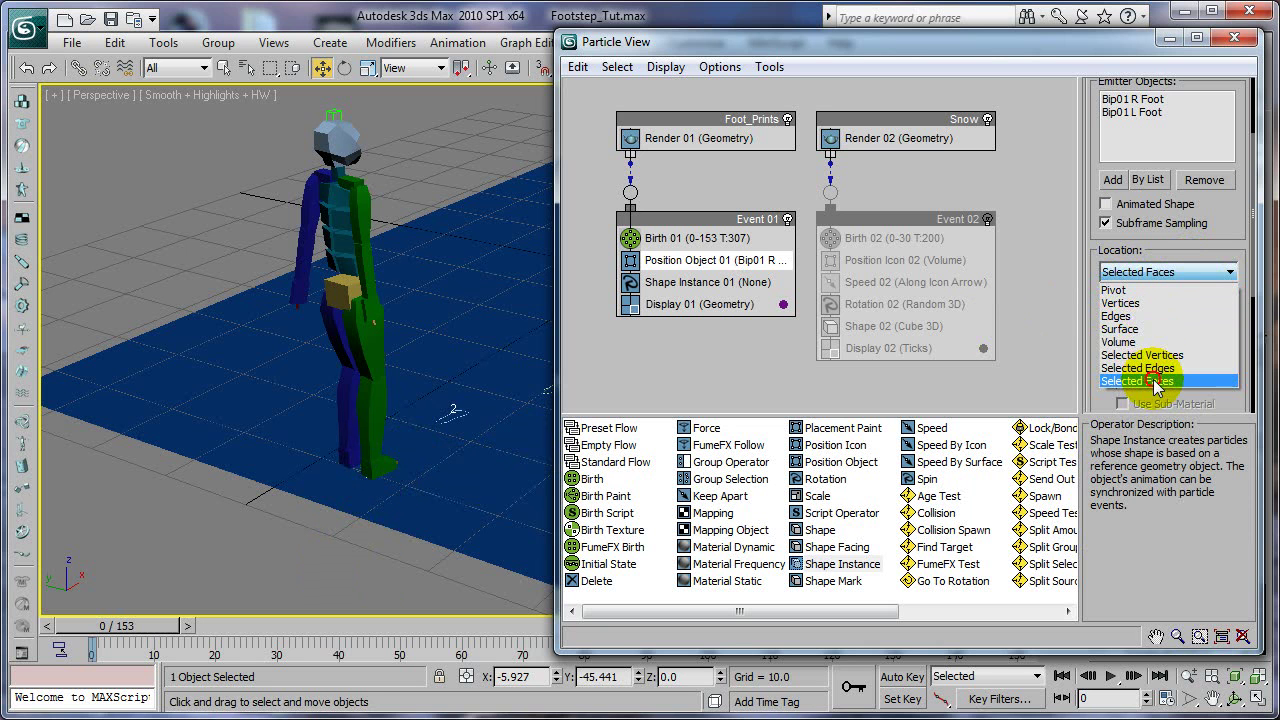
Minimize Particle View, scrub to frame 63 to check the footprint particles, and select Bip01 R Foot
{"action": "left_click", "coordinate": [1177, 38]}
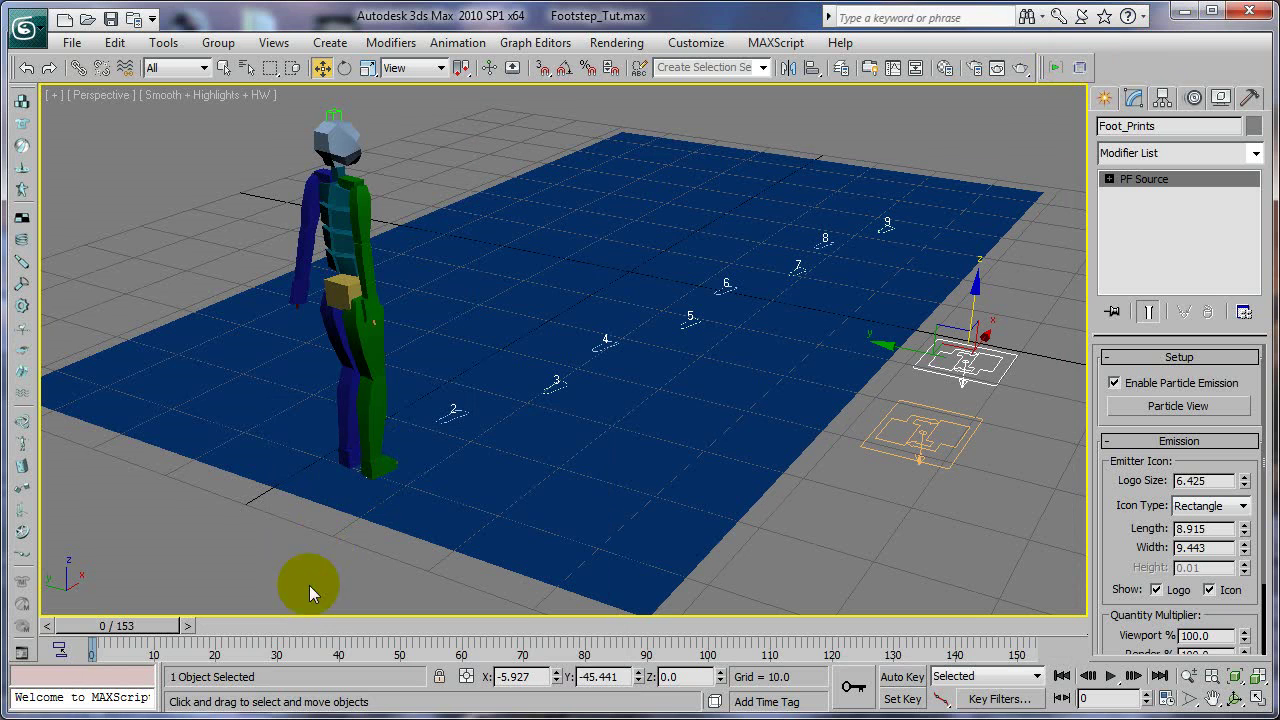
{"action": "mouse_move", "coordinate": [157, 626]}
{"action": "left_mouse_down"}
{"action": "mouse_move", "coordinate": [558, 600]}
{"action": "mouse_move", "coordinate": [436, 600]}
{"action": "left_mouse_up"}
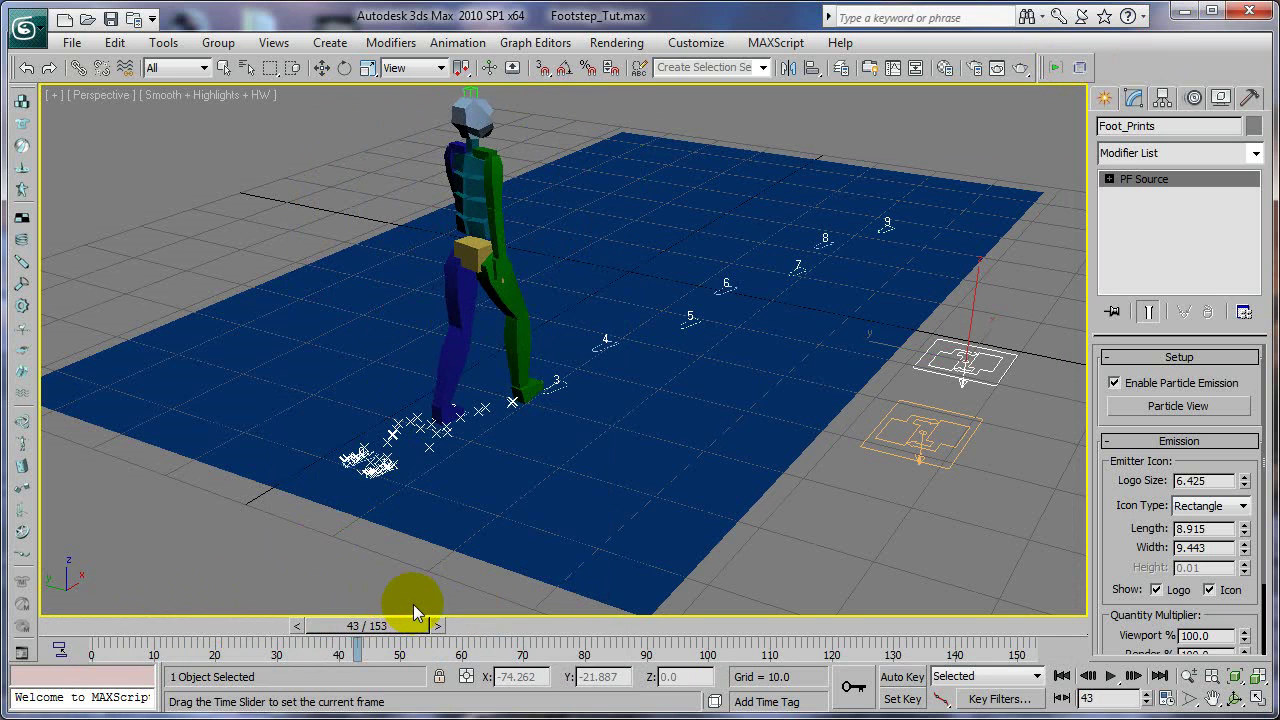
{"action": "left_click_drag", "start_coordinate": [436, 600], "coordinate": [526, 582]}
{"action": "key", "text": "w"}
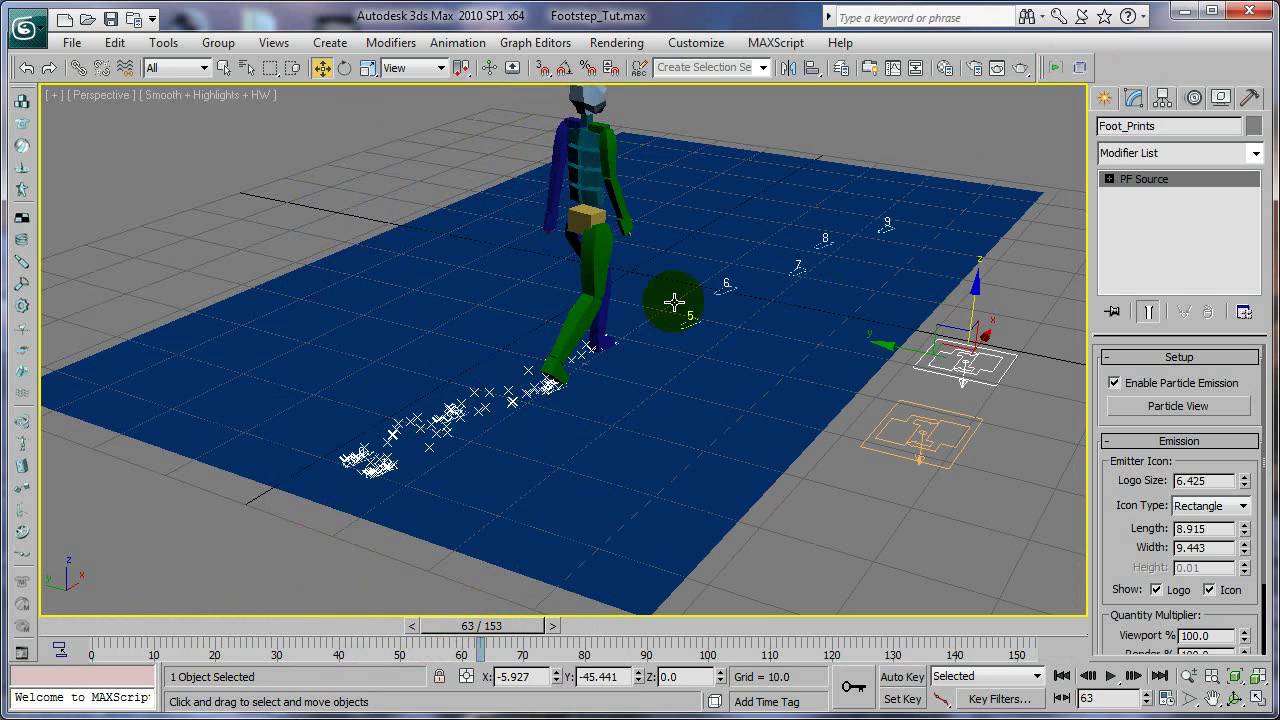
{"action": "left_click", "coordinate": [556, 368]}
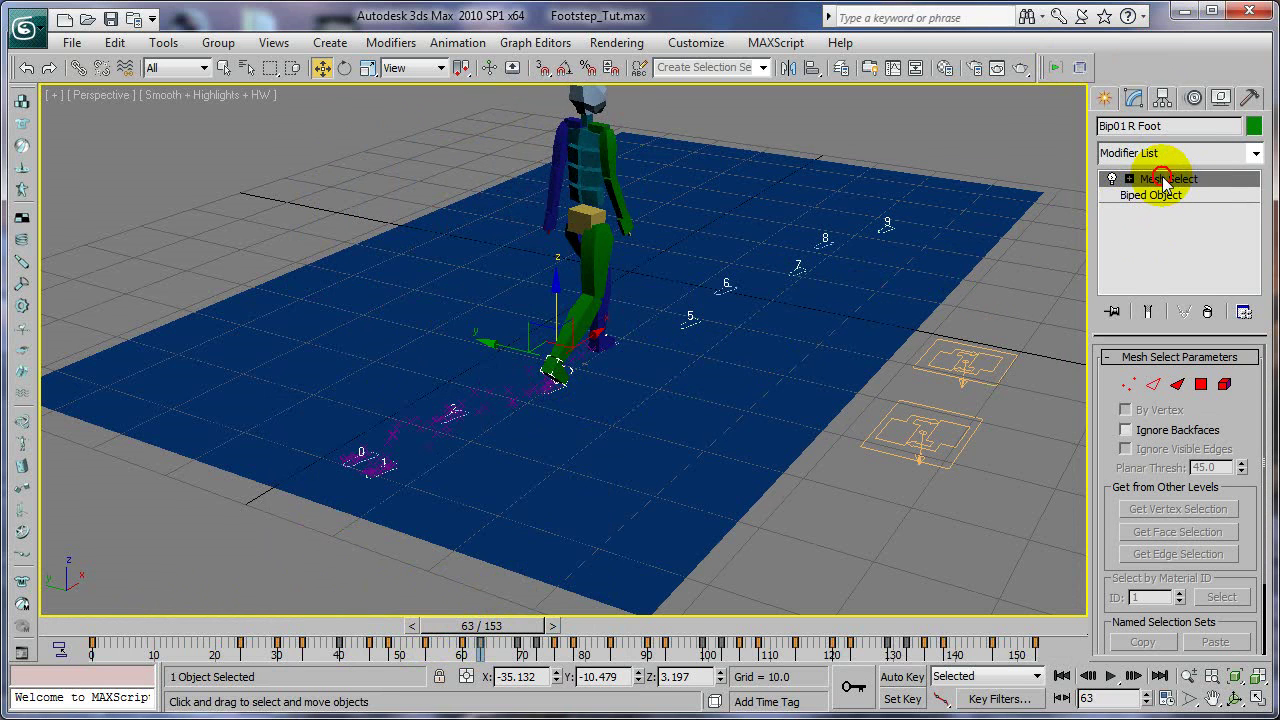
Replace Bip01 R Foot's Mesh Select modifier with a fresh one from the Modifier List
{"action": "left_click", "coordinate": [1162, 178]}
{"action": "left_click", "coordinate": [1207, 311]}
{"action": "key", "text": "q"}
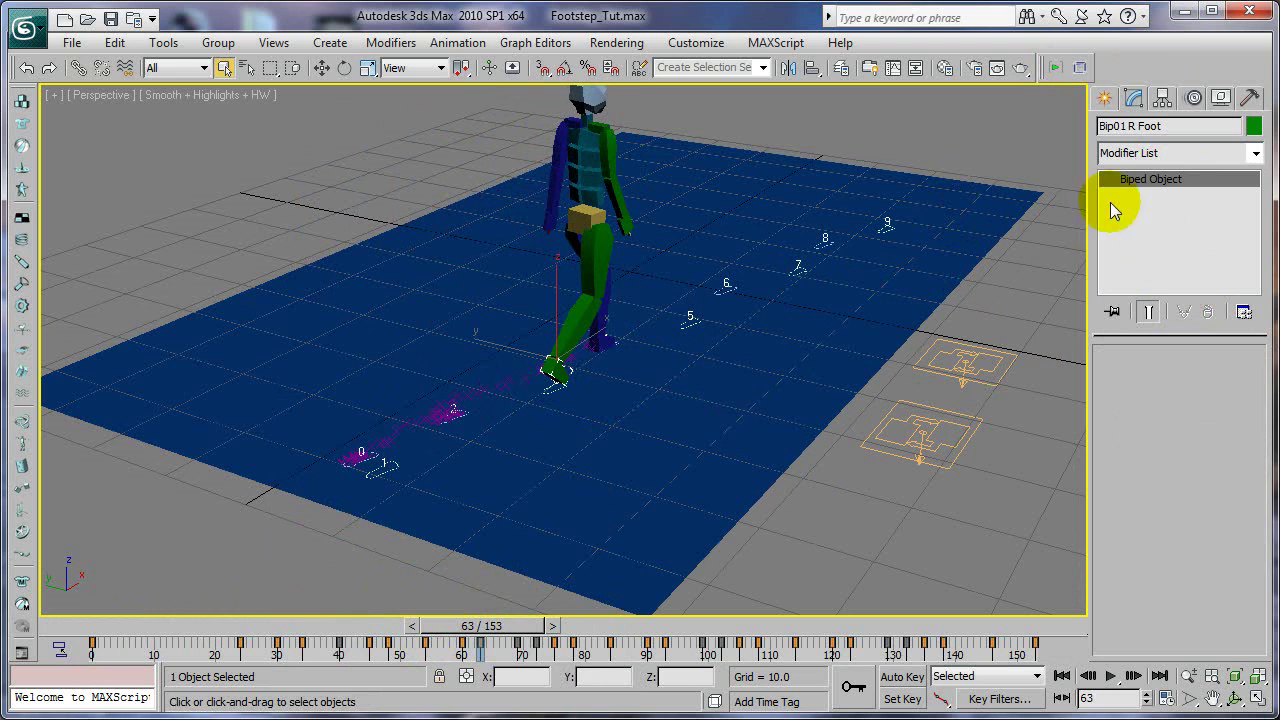
{"action": "left_click", "coordinate": [1255, 150]}
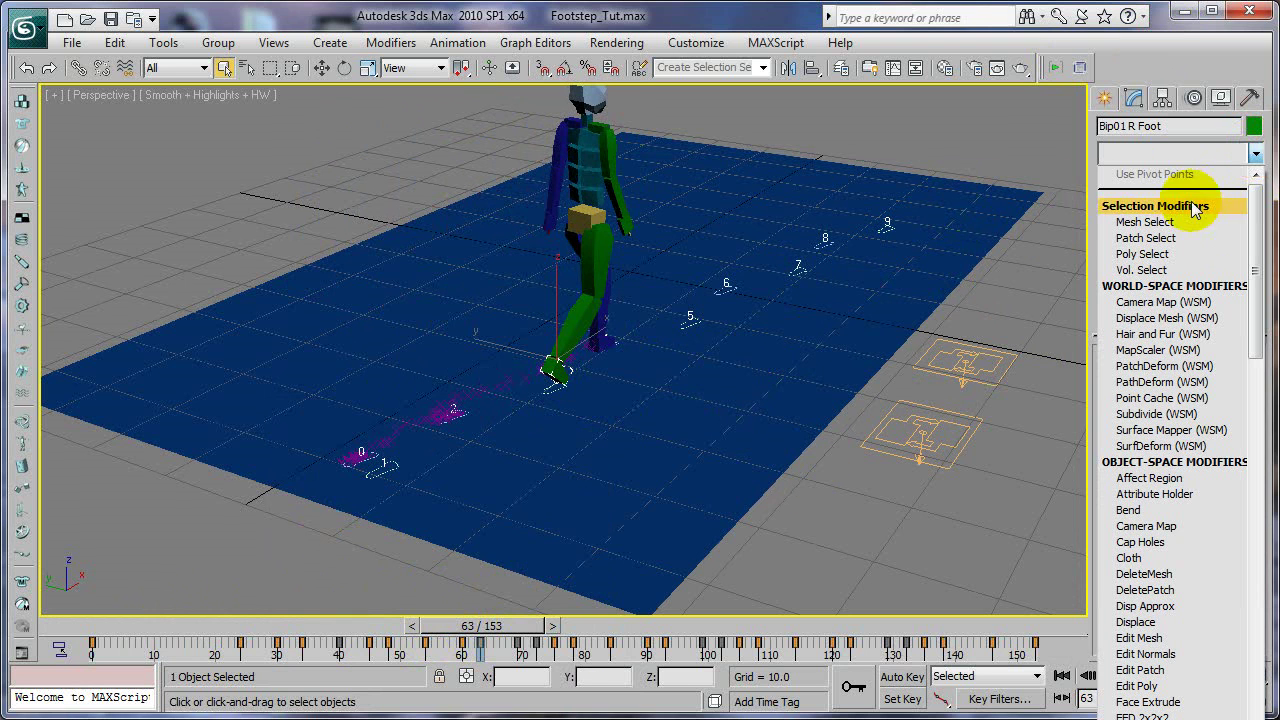
{"action": "left_click", "coordinate": [1157, 221]}
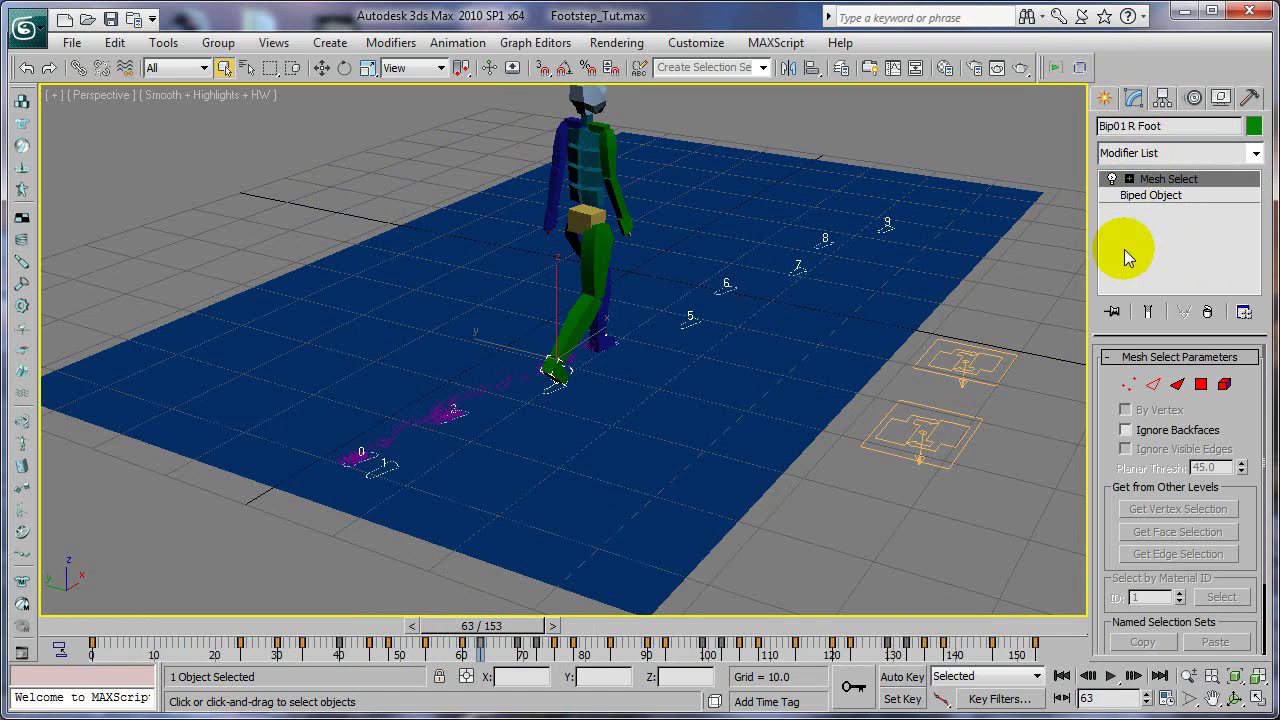
Select the foot's sole polygon in Polygon mode, then exit sub-object level
{"action": "left_click", "coordinate": [1236, 697]}
{"action": "left_click_drag", "start_coordinate": [617, 380], "coordinate": [600, 374]}
{"action": "scroll", "coordinate": [617, 376], "scroll_direction": "up", "scroll_amount": 3}
{"action": "scroll", "coordinate": [615, 388], "scroll_direction": "up", "scroll_amount": 2}
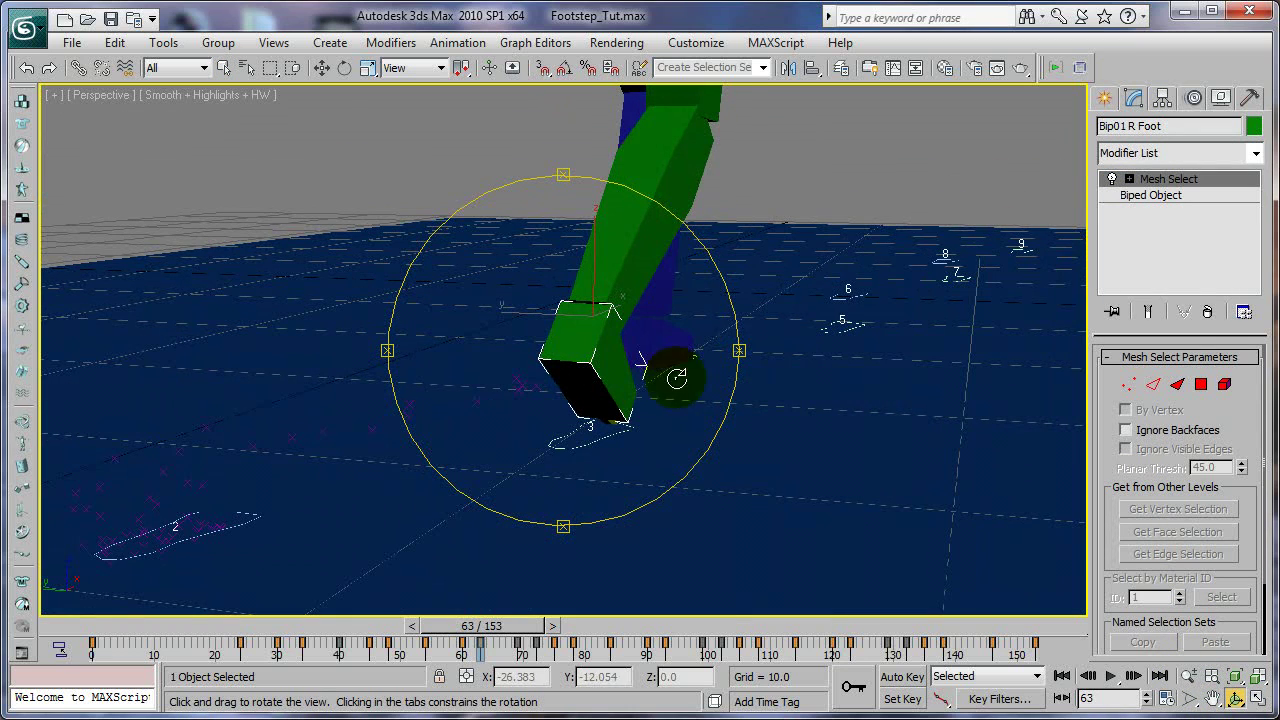
{"action": "left_click", "coordinate": [1200, 384]}
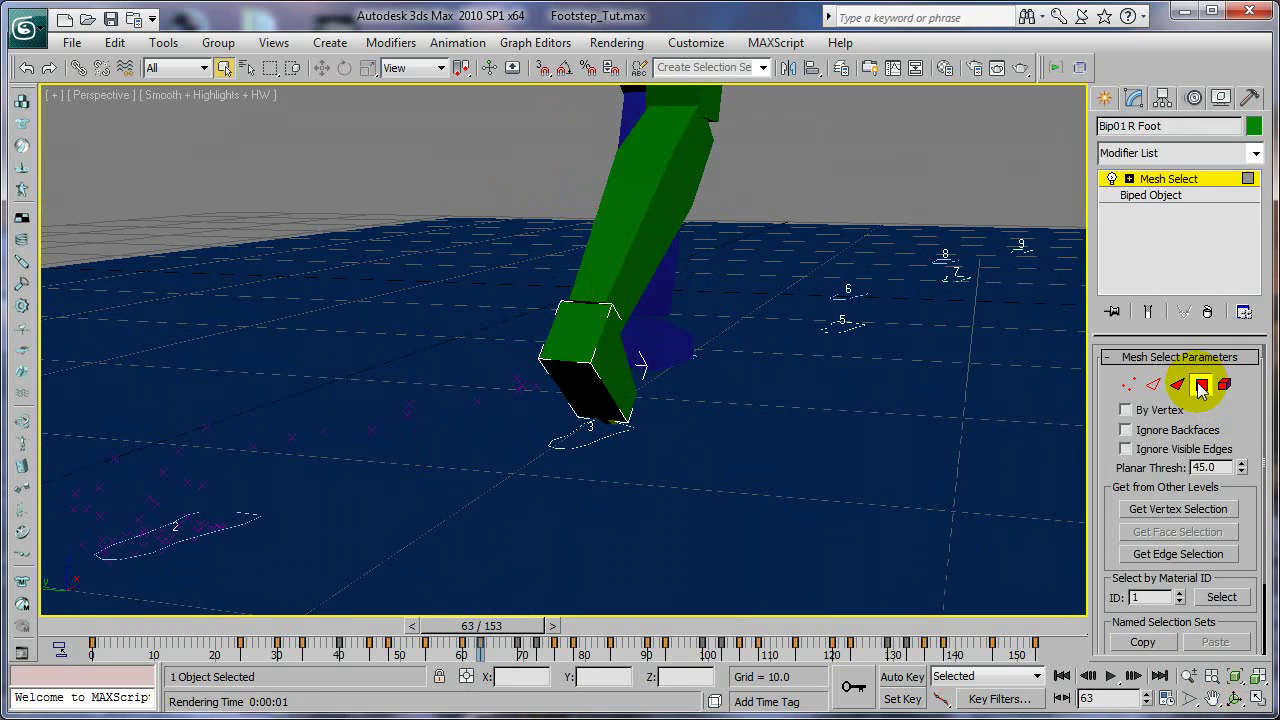
{"action": "left_click", "coordinate": [1200, 380]}
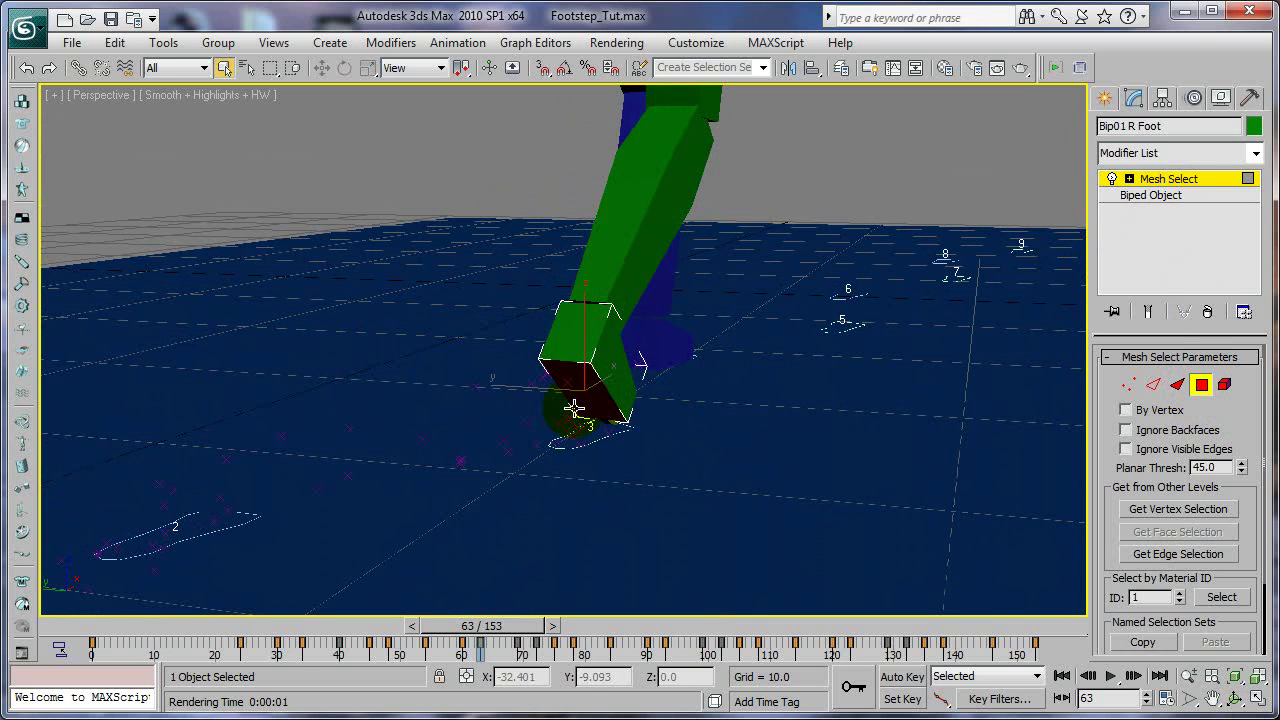
{"action": "left_click", "coordinate": [1196, 180]}
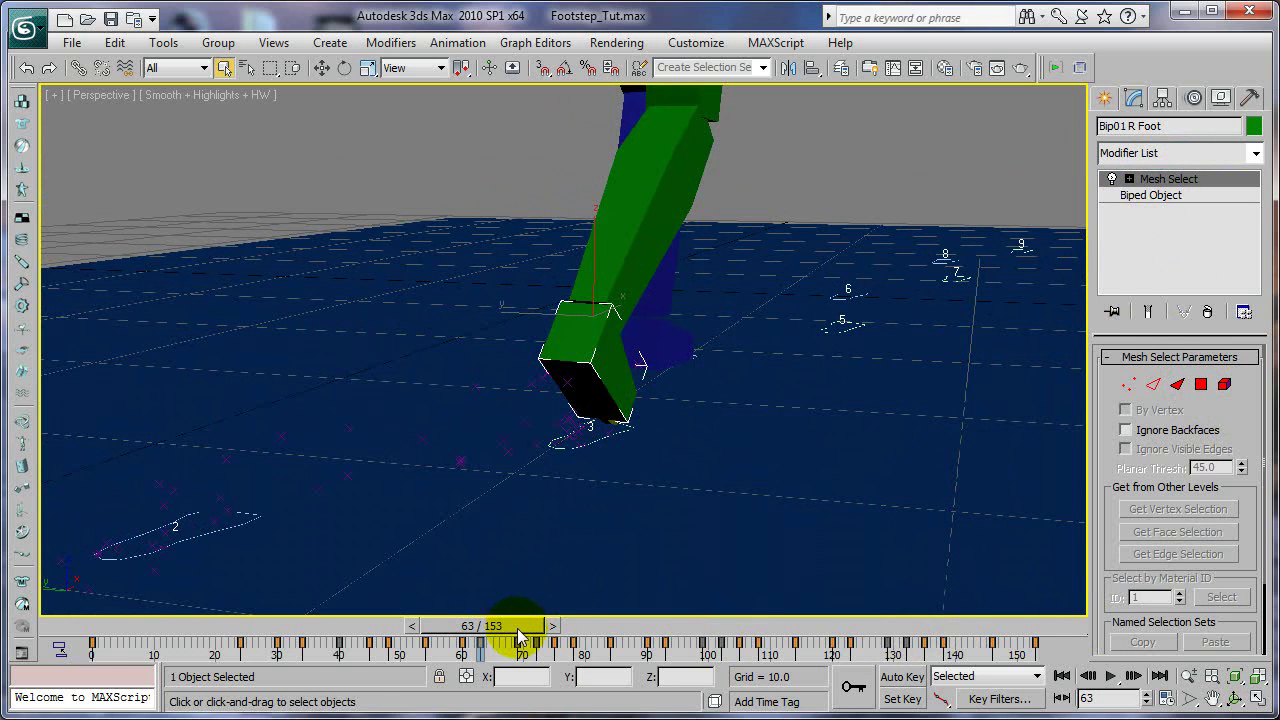
Scrub the walk and orbit to watch the foot's motion along the footsteps
{"action": "left_click_drag", "start_coordinate": [517, 630], "coordinate": [598, 627]}
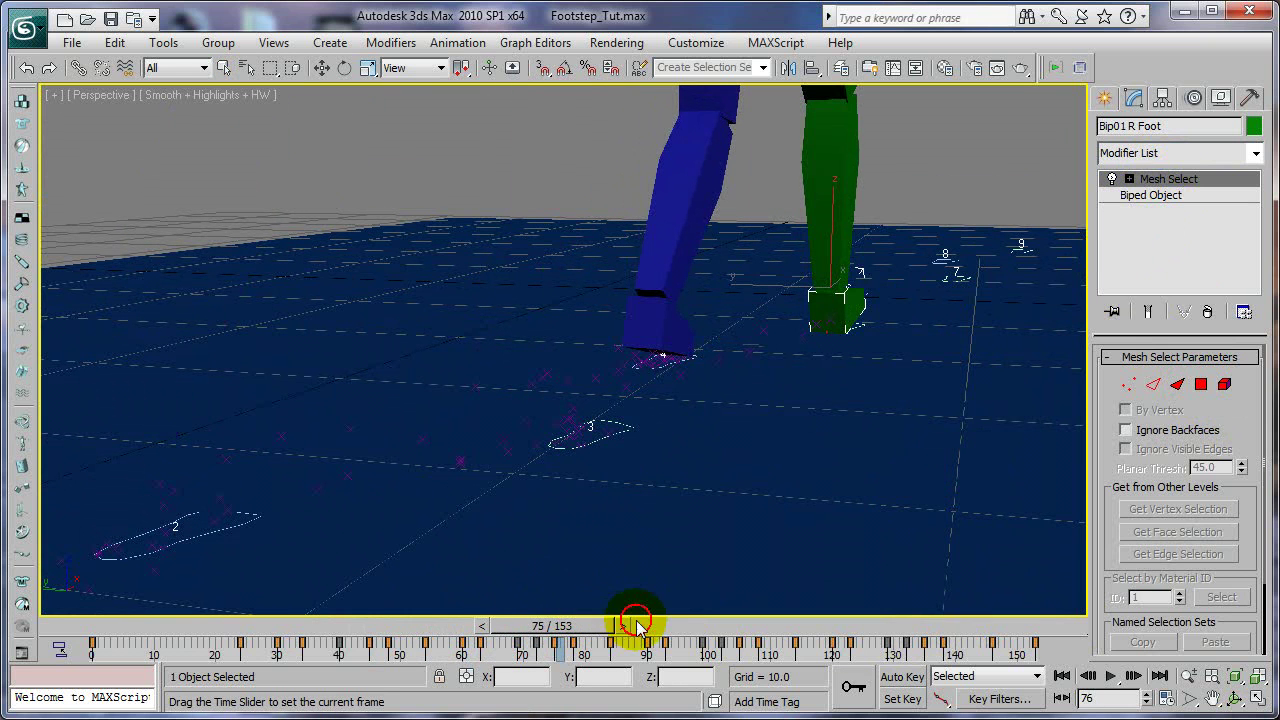
{"action": "left_click_drag", "start_coordinate": [598, 627], "coordinate": [441, 625]}
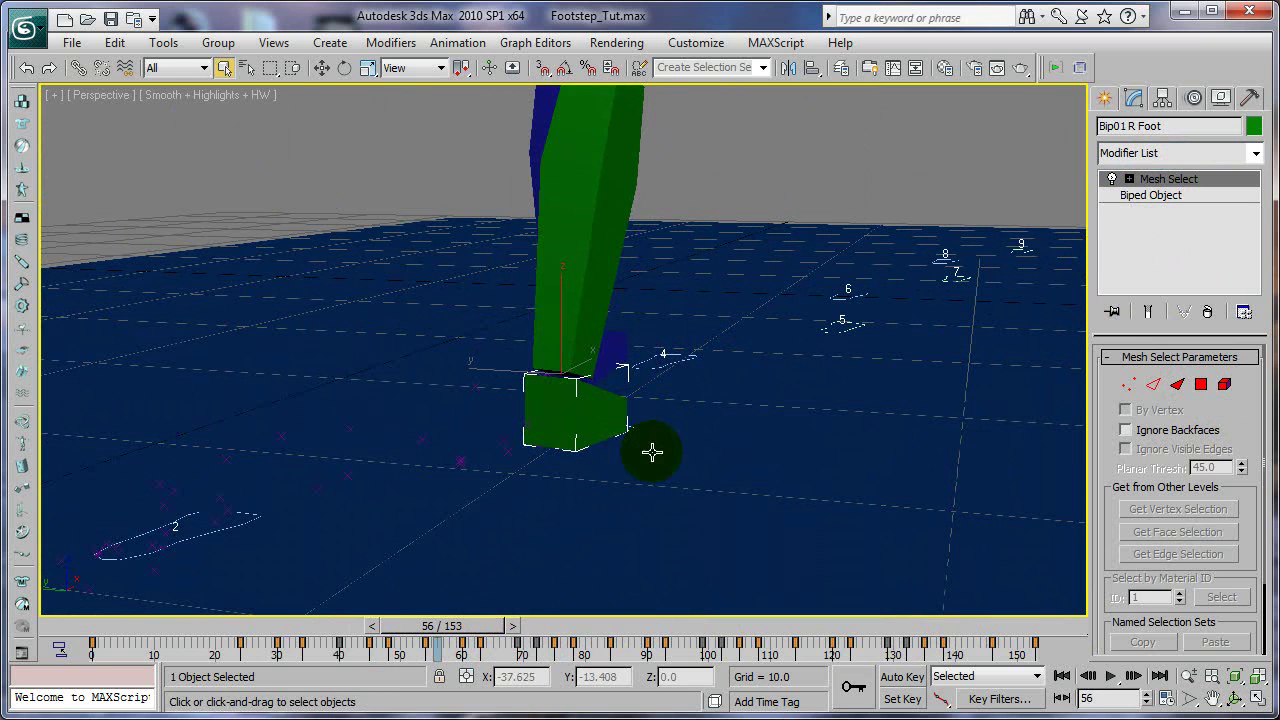
{"action": "left_click", "coordinate": [1160, 678]}
{"action": "left_click", "coordinate": [1186, 677]}
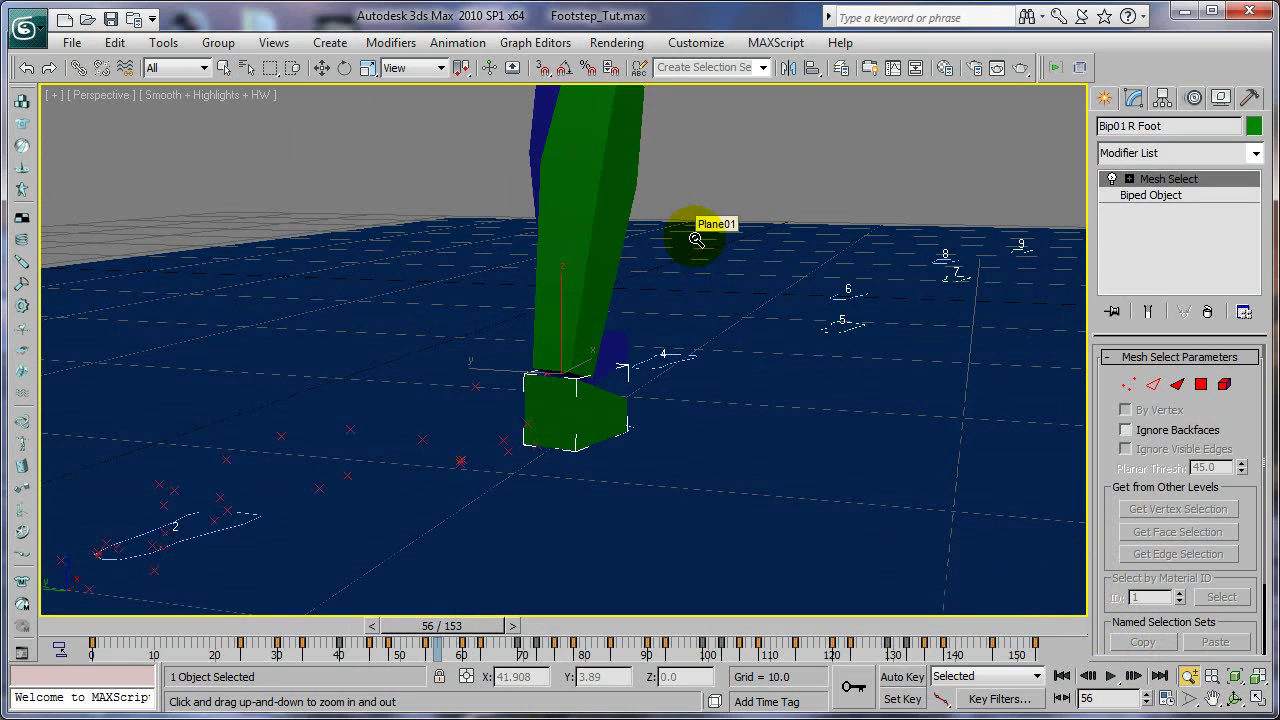
{"action": "left_click_drag", "start_coordinate": [696, 239], "coordinate": [700, 358]}
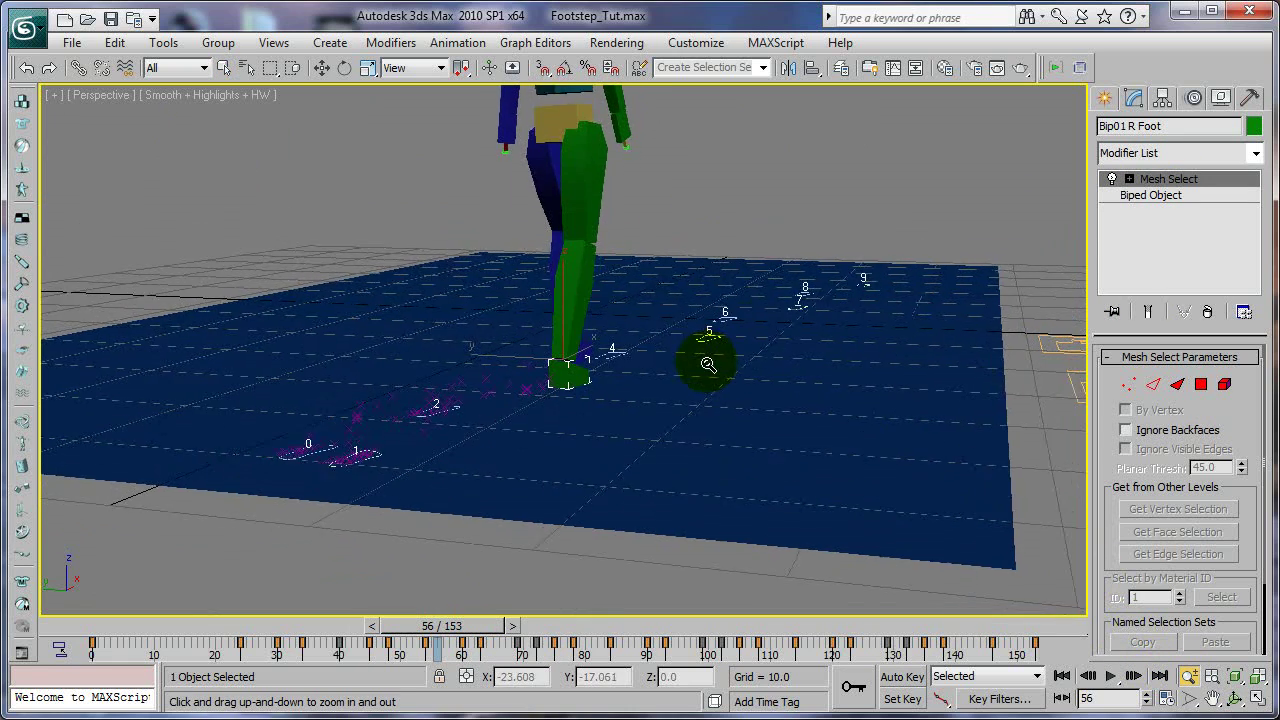
{"action": "left_click", "coordinate": [1236, 704]}
{"action": "left_click_drag", "start_coordinate": [634, 277], "coordinate": [634, 334]}
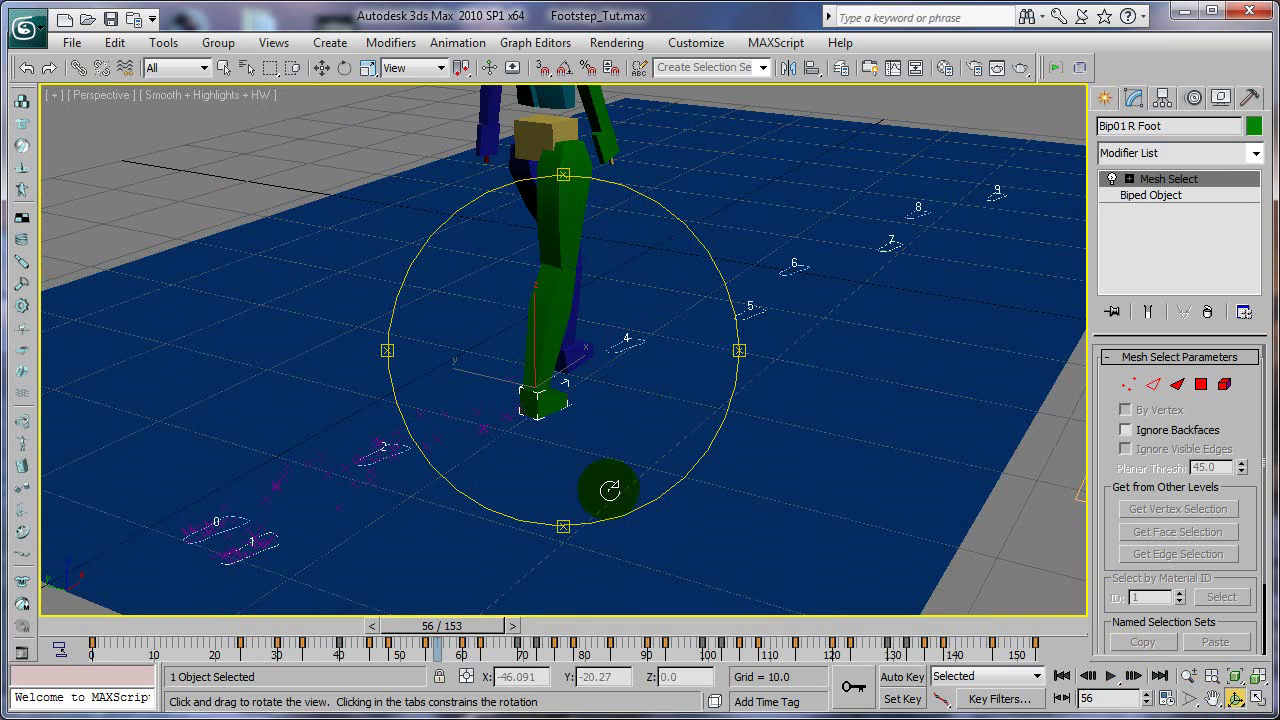
{"action": "mouse_move", "coordinate": [491, 625]}
{"action": "left_mouse_down"}
{"action": "mouse_move", "coordinate": [846, 628]}
{"action": "mouse_move", "coordinate": [169, 584]}
{"action": "mouse_move", "coordinate": [416, 601]}
{"action": "mouse_move", "coordinate": [529, 580]}
{"action": "left_mouse_up"}
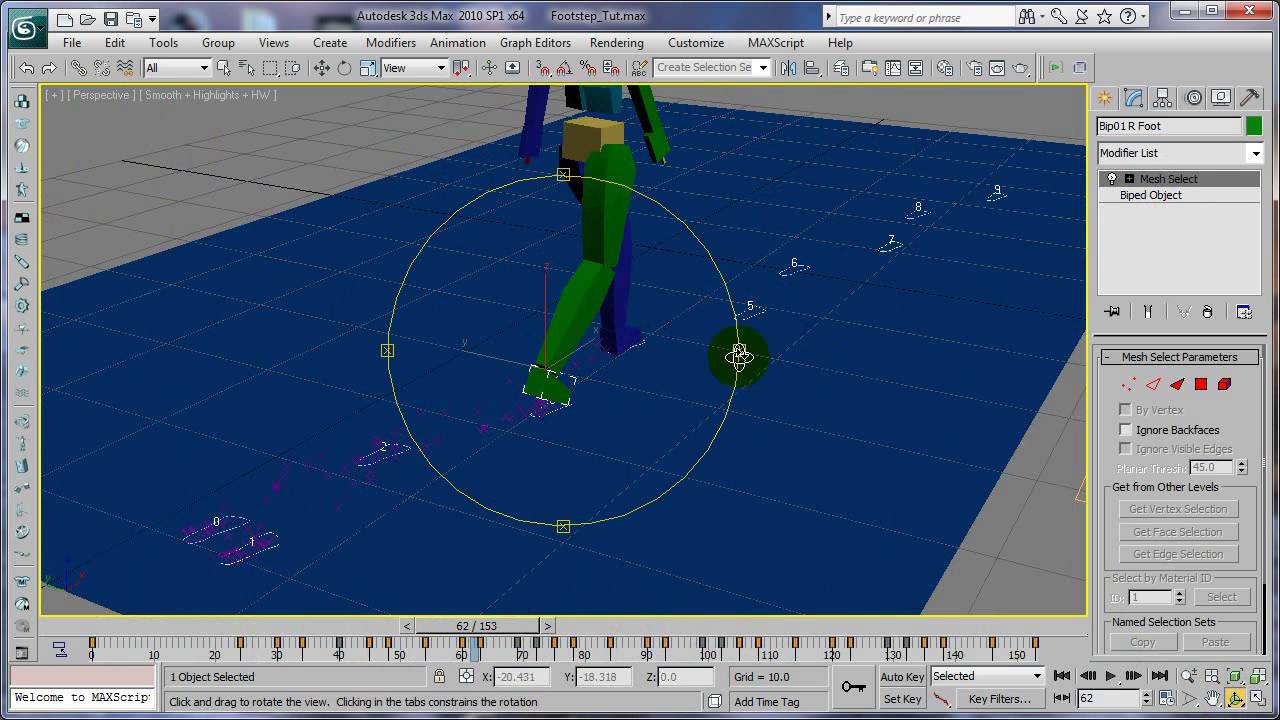
Draw a small Box01 standard primitive on the snow plane
{"action": "left_click", "coordinate": [1106, 96]}
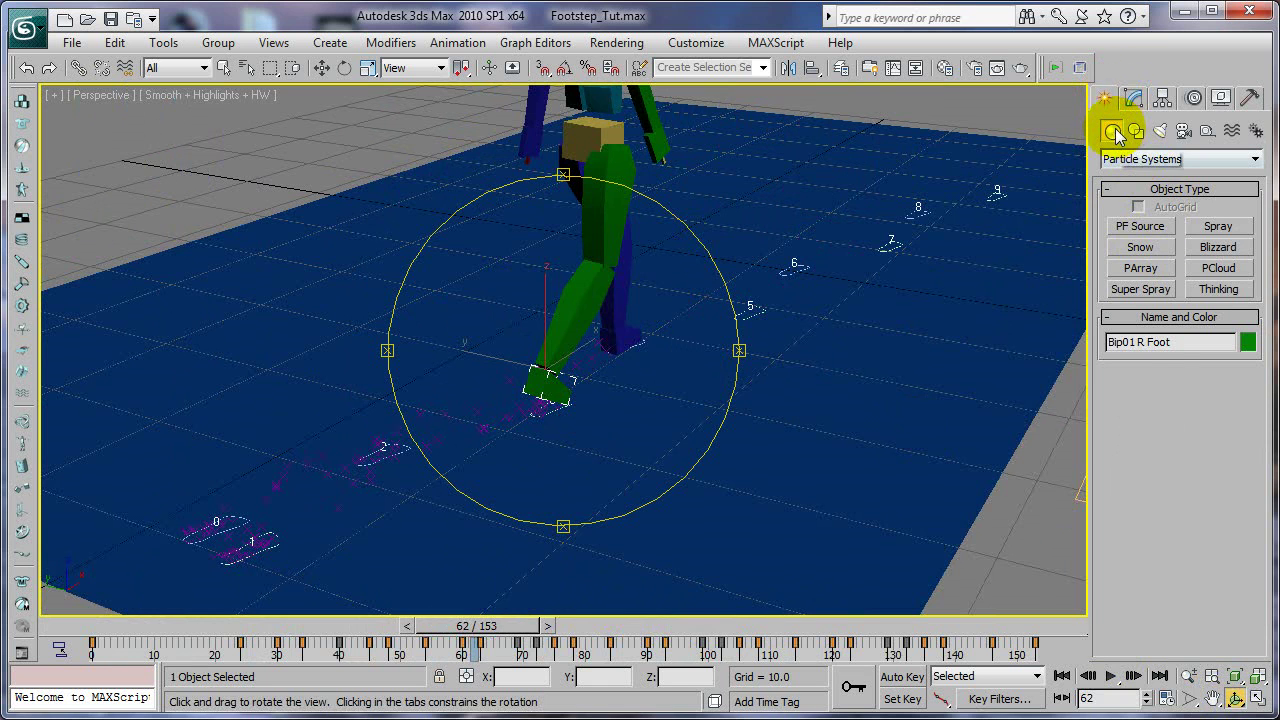
{"action": "left_click", "coordinate": [1116, 160]}
{"action": "left_click", "coordinate": [1122, 174]}
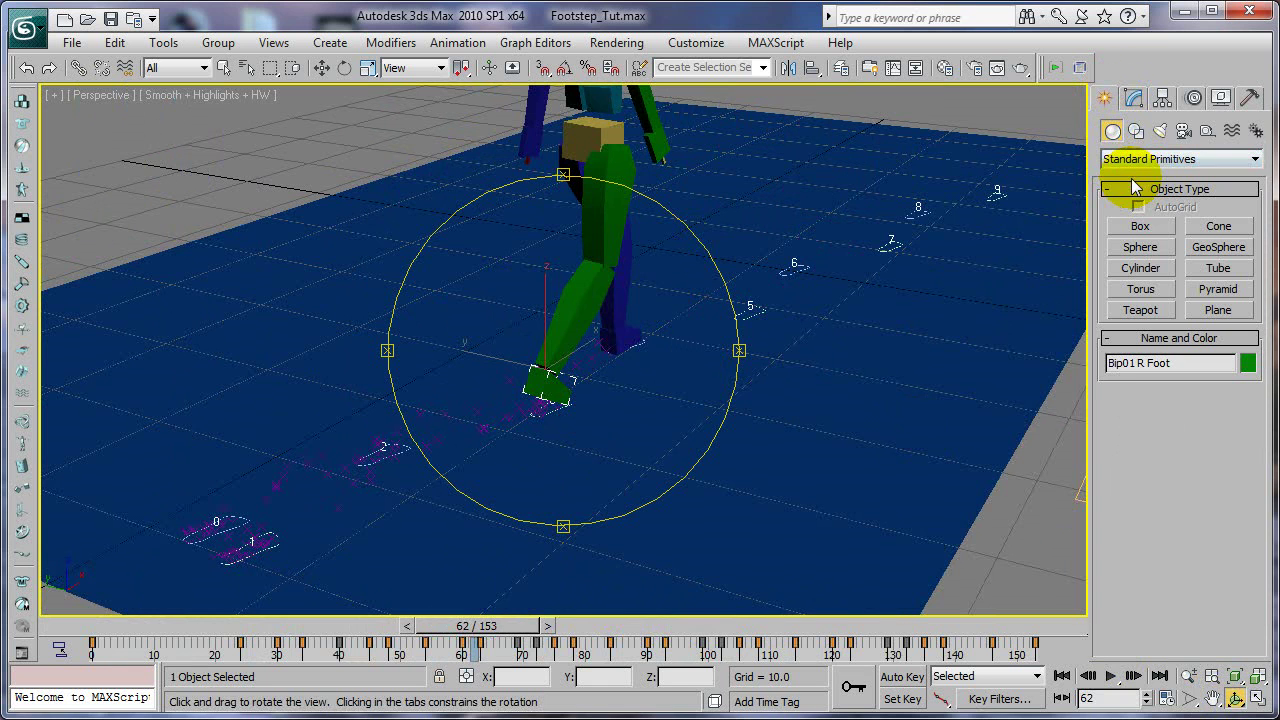
{"action": "left_click", "coordinate": [1142, 224]}
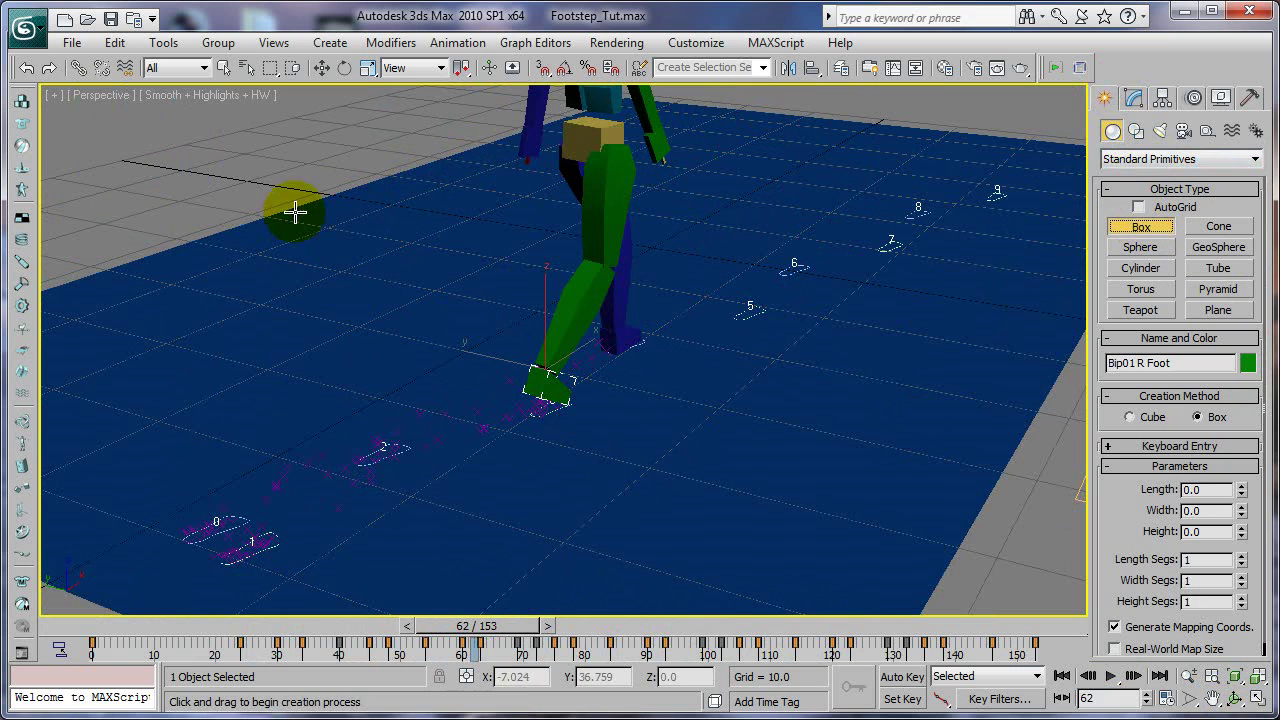
{"action": "left_click_drag", "start_coordinate": [286, 171], "coordinate": [298, 186]}
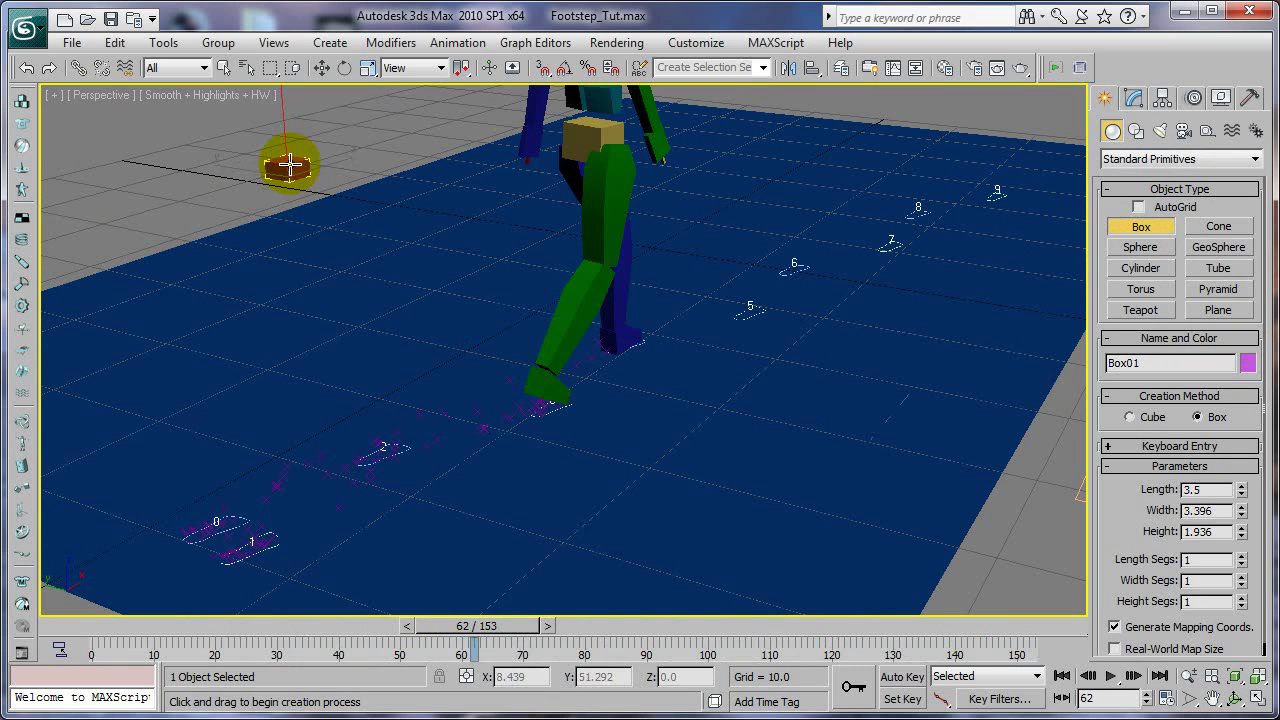
Resize Box01 to length 0.716, width 2.554, height 1.291
{"action": "double_click", "coordinate": [1210, 489]}
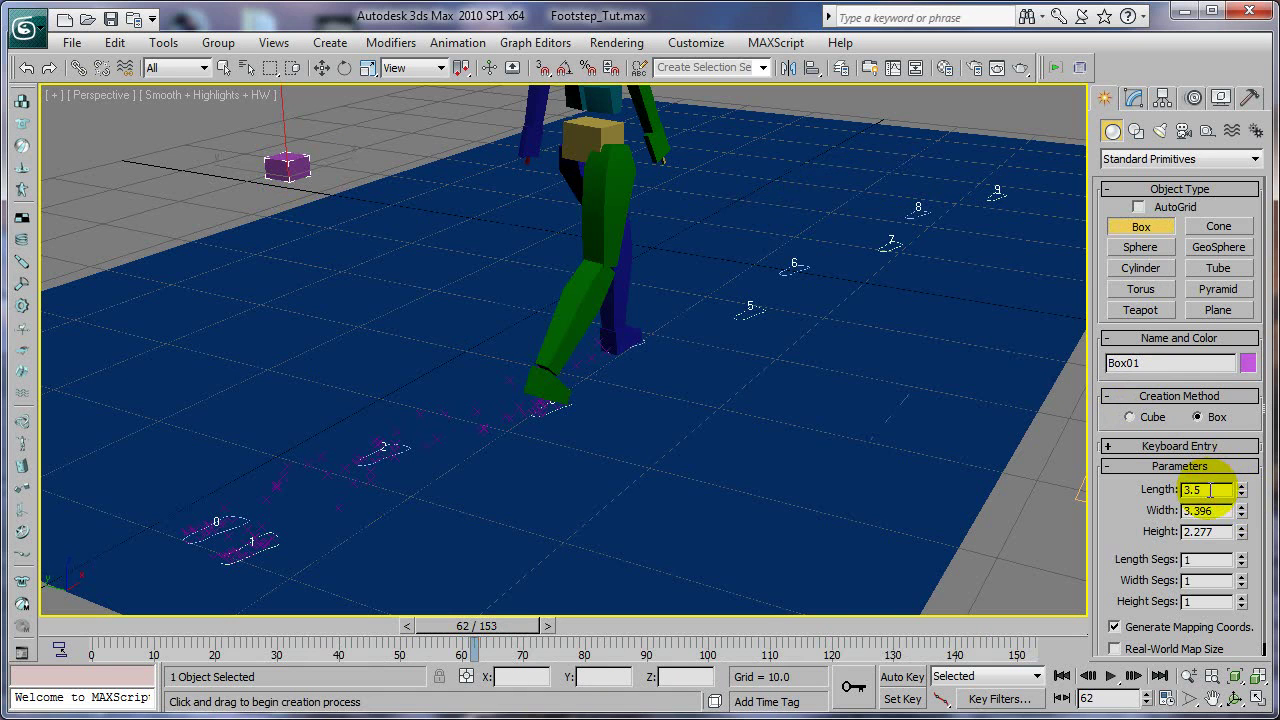
{"action": "left_click_drag", "start_coordinate": [1240, 492], "coordinate": [1238, 553]}
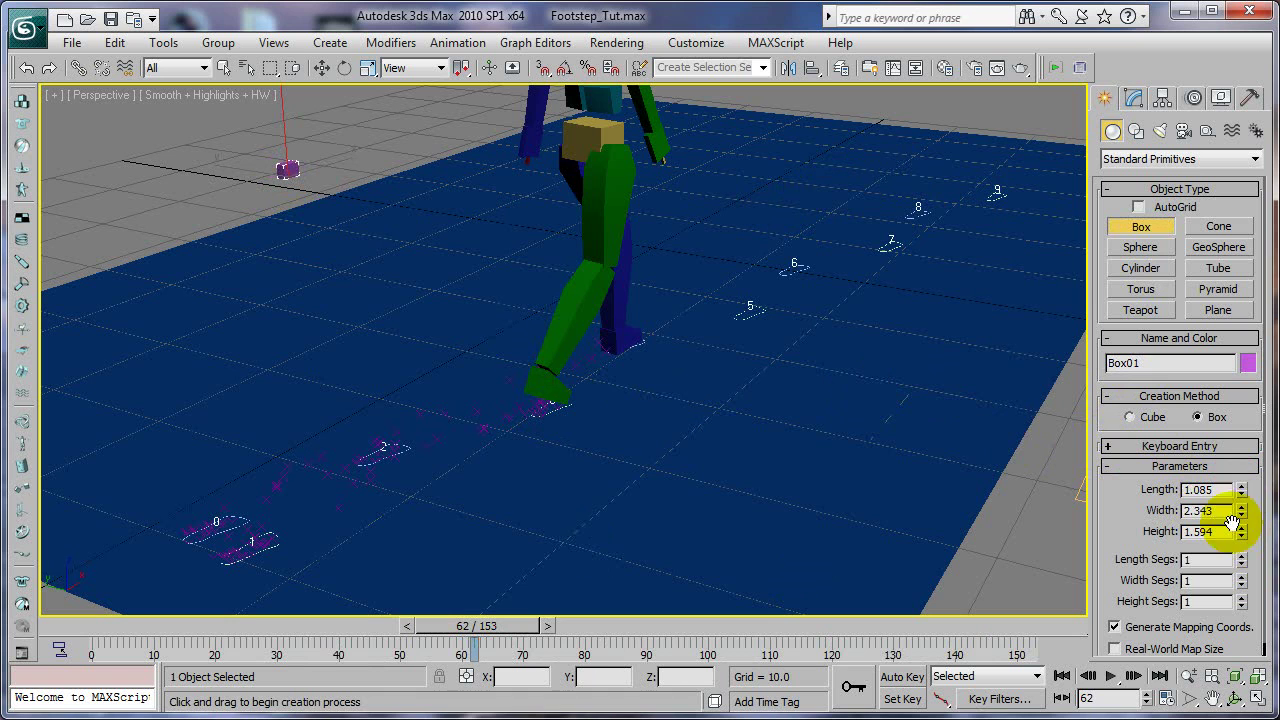
{"action": "mouse_move", "coordinate": [1244, 492]}
{"action": "left_mouse_down"}
{"action": "mouse_move", "coordinate": [1234, 523]}
{"action": "mouse_move", "coordinate": [1234, 486]}
{"action": "mouse_move", "coordinate": [1240, 548]}
{"action": "mouse_move", "coordinate": [1242, 514]}
{"action": "left_mouse_up"}
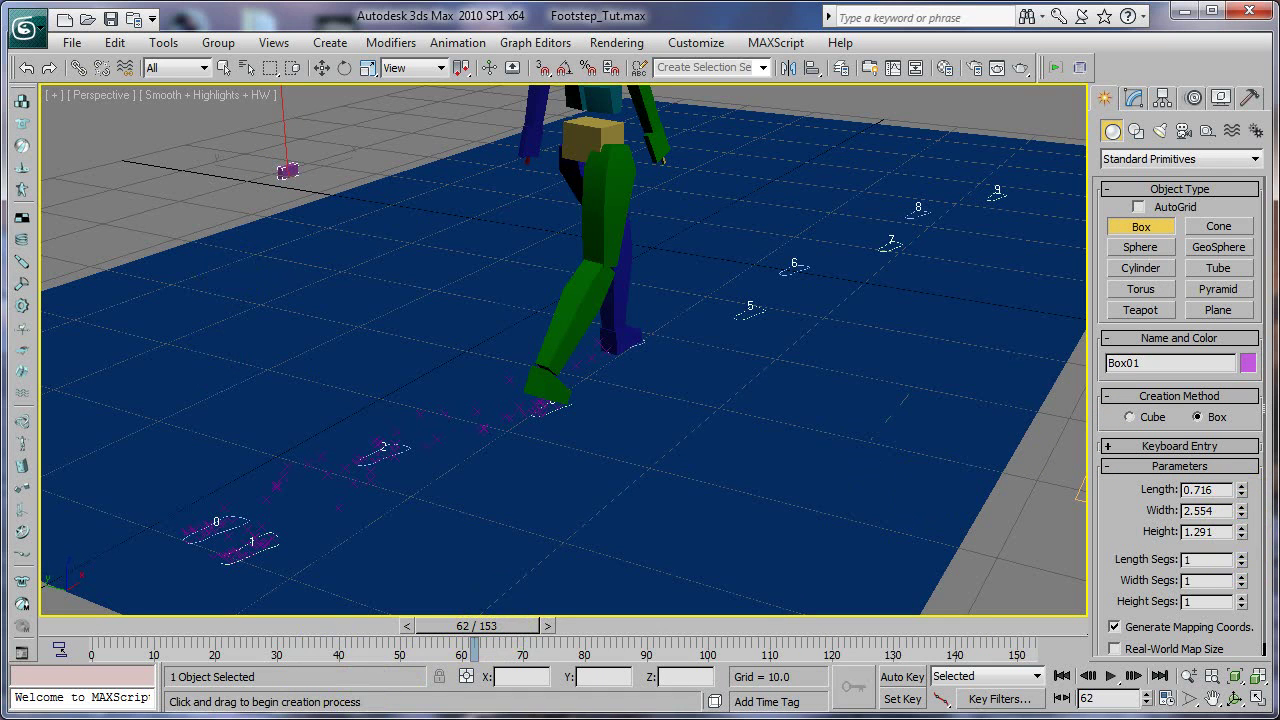
Open Particle View and select Shape Instance 01 in the Foot_Prints flow
{"action": "key", "text": "6"}
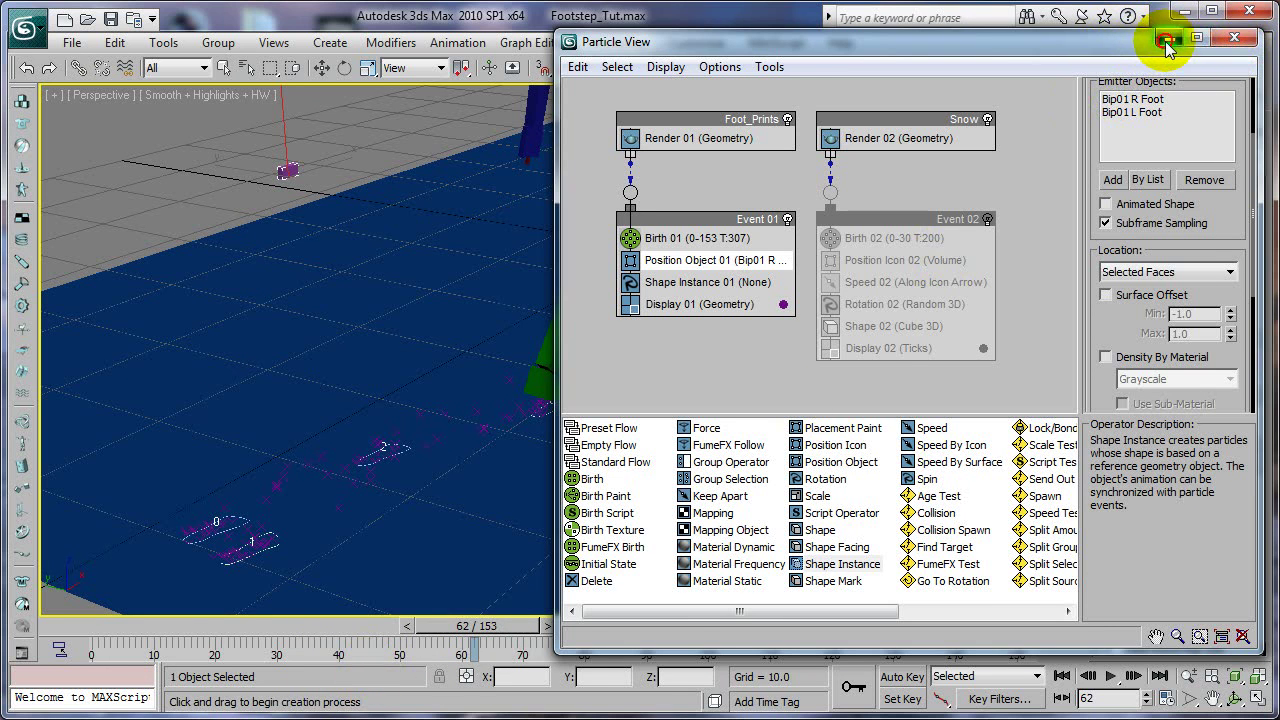
{"action": "left_click", "coordinate": [1236, 41]}
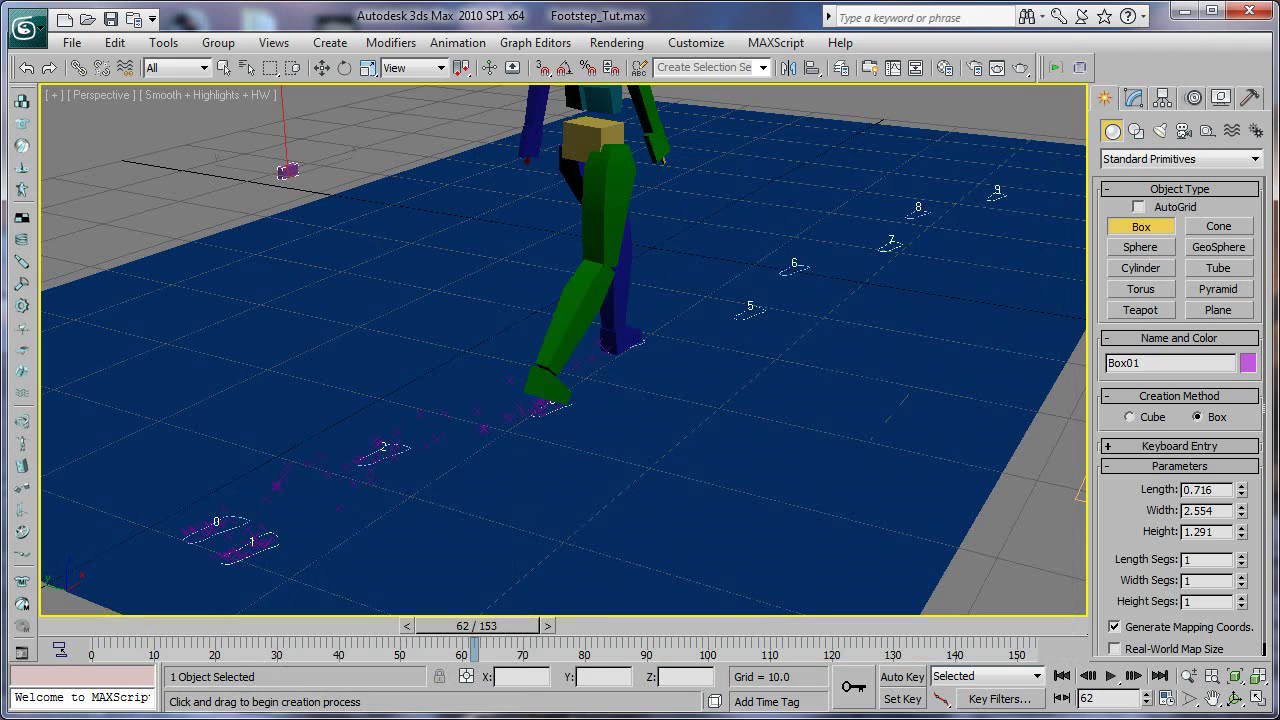
{"action": "key", "text": "6"}
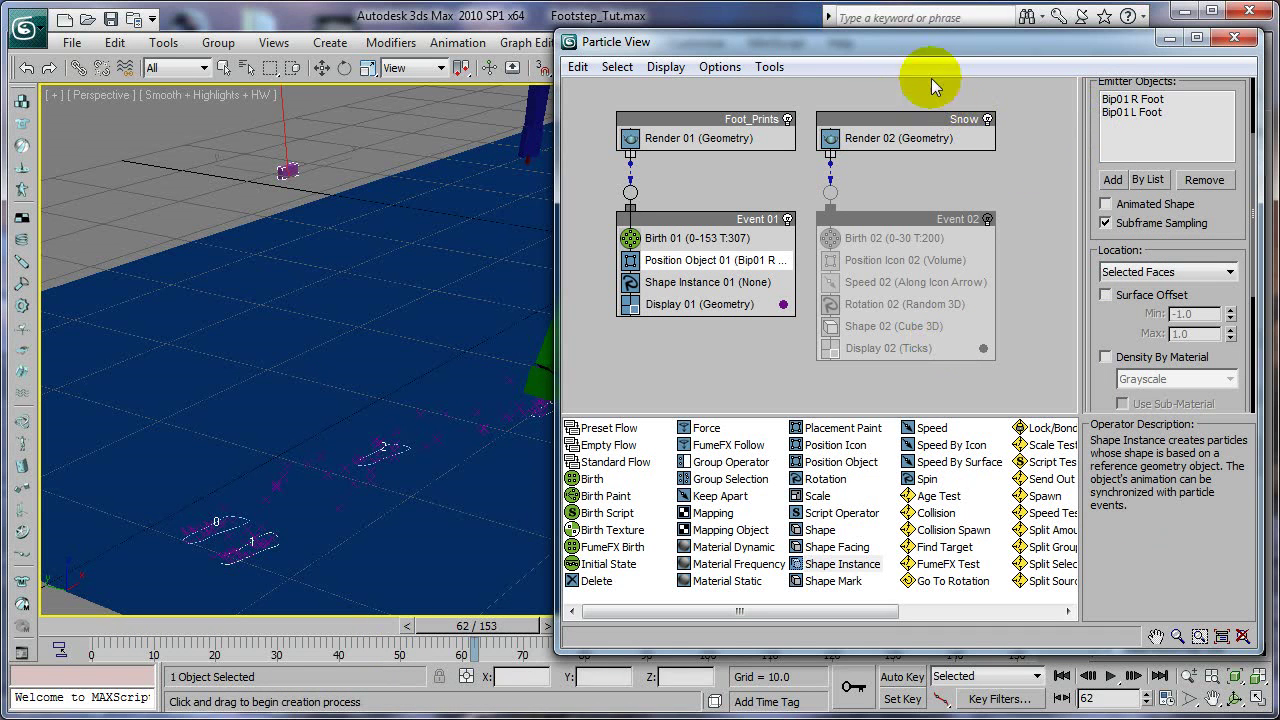
{"action": "left_click_drag", "start_coordinate": [701, 217], "coordinate": [688, 234]}
{"action": "left_click", "coordinate": [660, 276]}
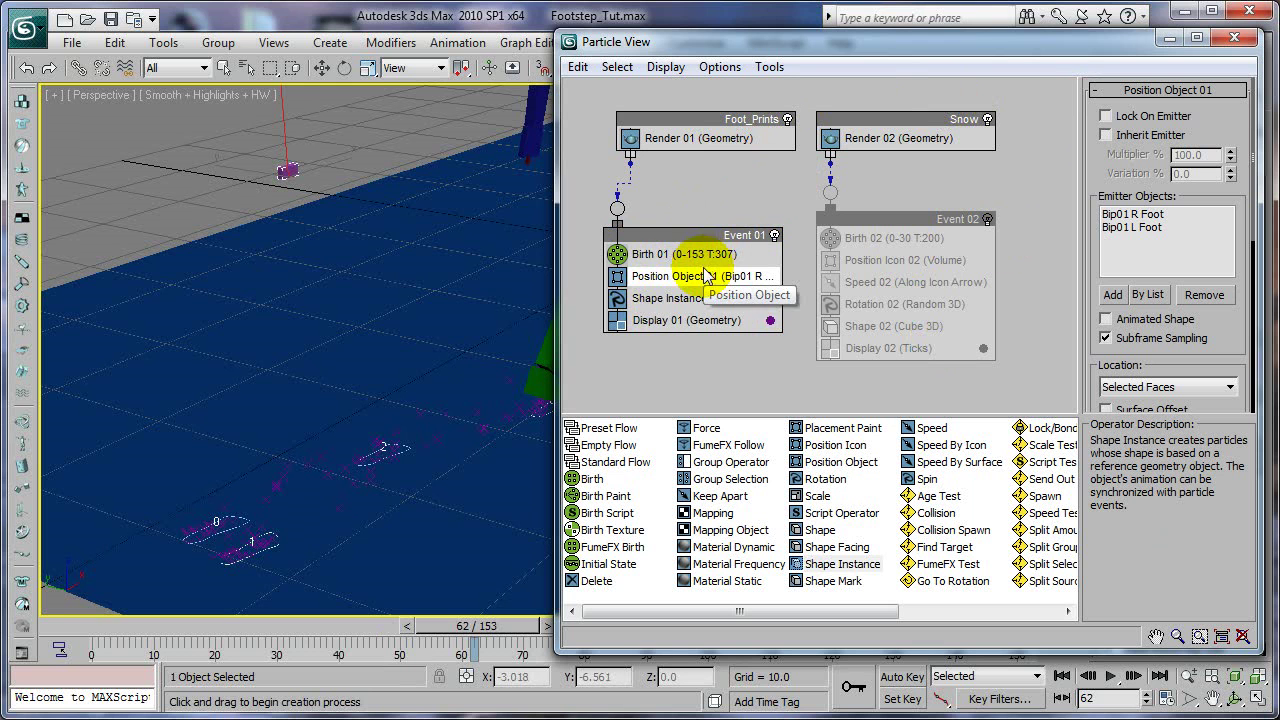
{"action": "left_click", "coordinate": [657, 307]}
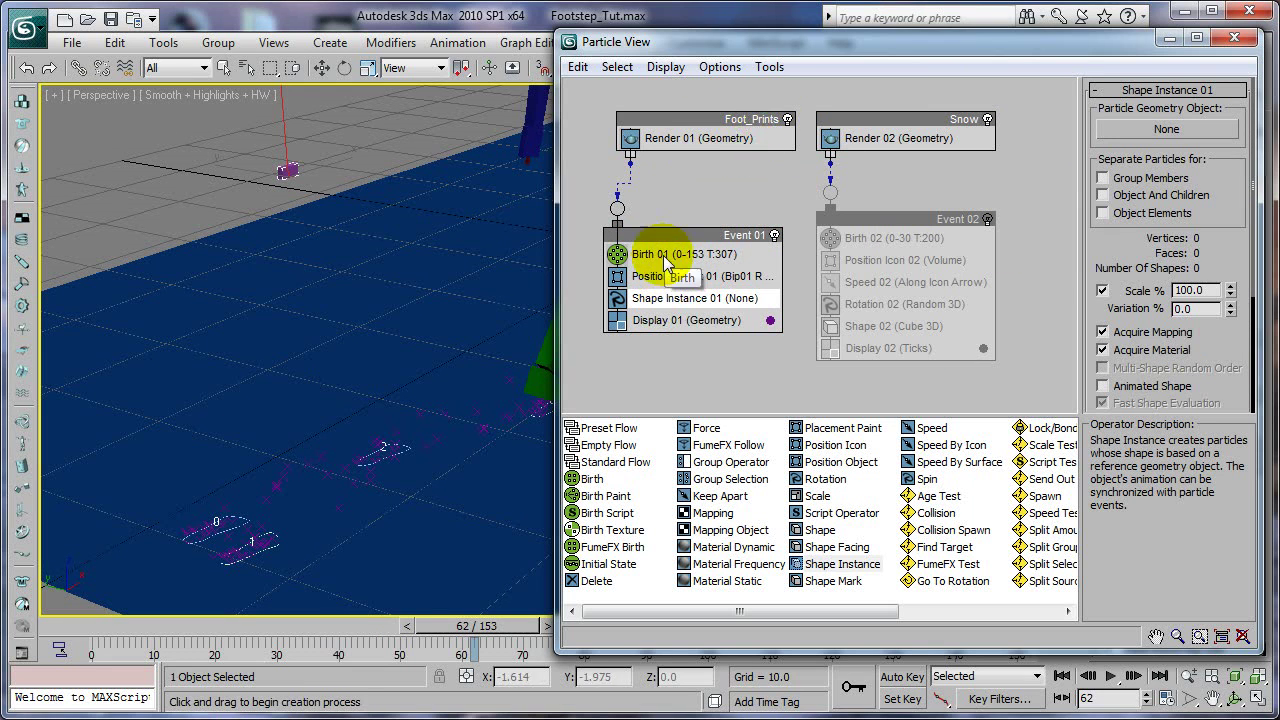
Set Box01 as the Particle Geometry Object and switch off Display 01
{"action": "left_click", "coordinate": [1157, 131]}
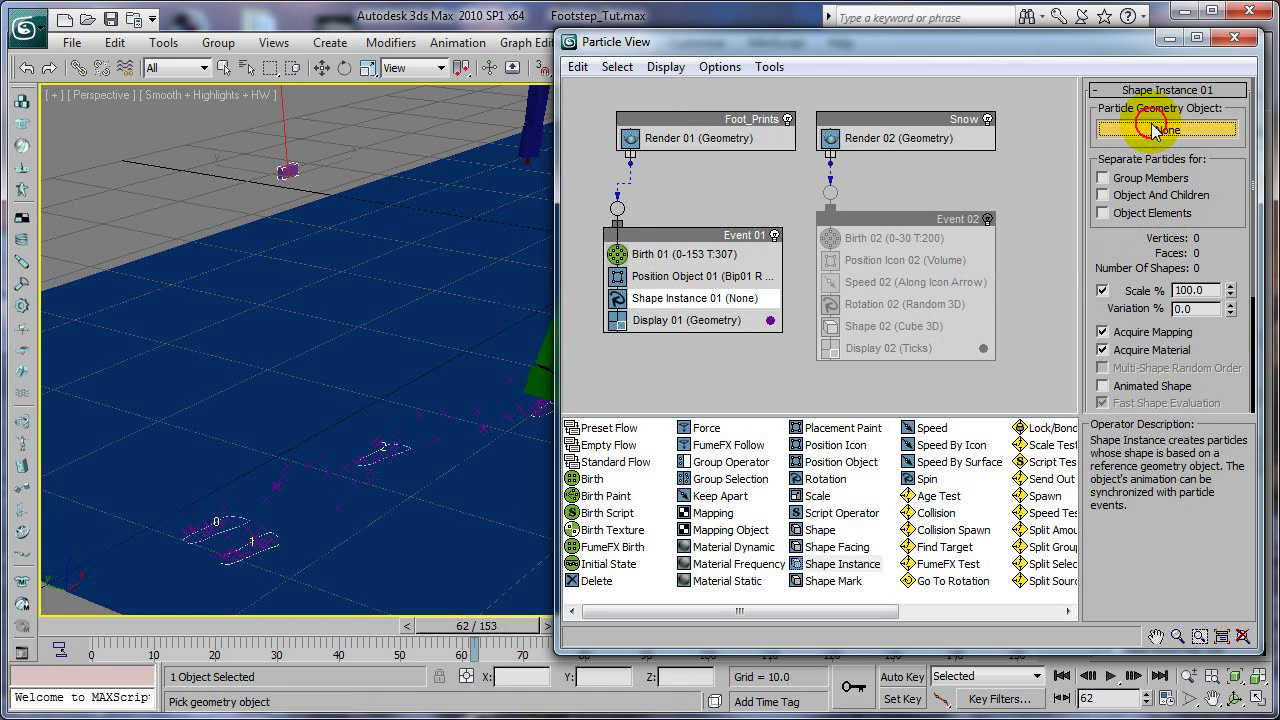
{"action": "left_click", "coordinate": [285, 171]}
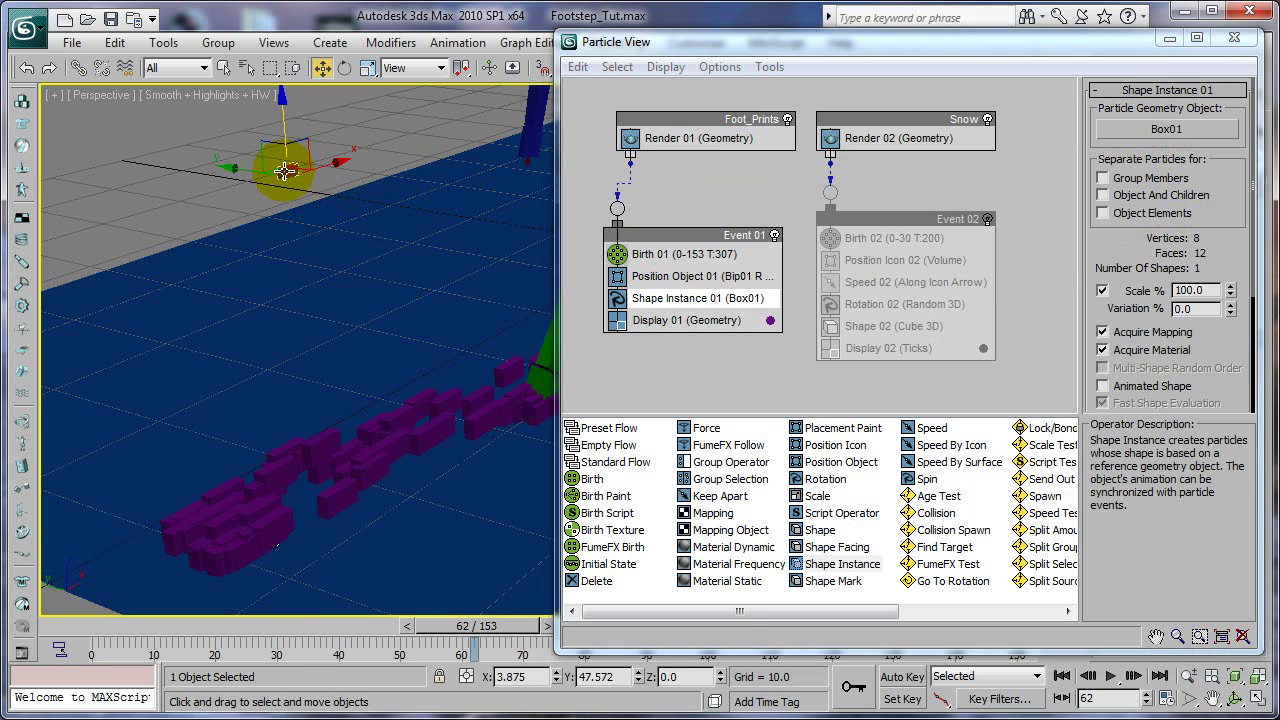
{"action": "mouse_move", "coordinate": [206, 625]}
{"action": "left_mouse_down"}
{"action": "mouse_move", "coordinate": [326, 624]}
{"action": "mouse_move", "coordinate": [286, 607]}
{"action": "mouse_move", "coordinate": [555, 562]}
{"action": "mouse_move", "coordinate": [299, 574]}
{"action": "mouse_move", "coordinate": [461, 556]}
{"action": "mouse_move", "coordinate": [321, 577]}
{"action": "mouse_move", "coordinate": [426, 565]}
{"action": "left_mouse_up"}
{"action": "key", "text": "w"}
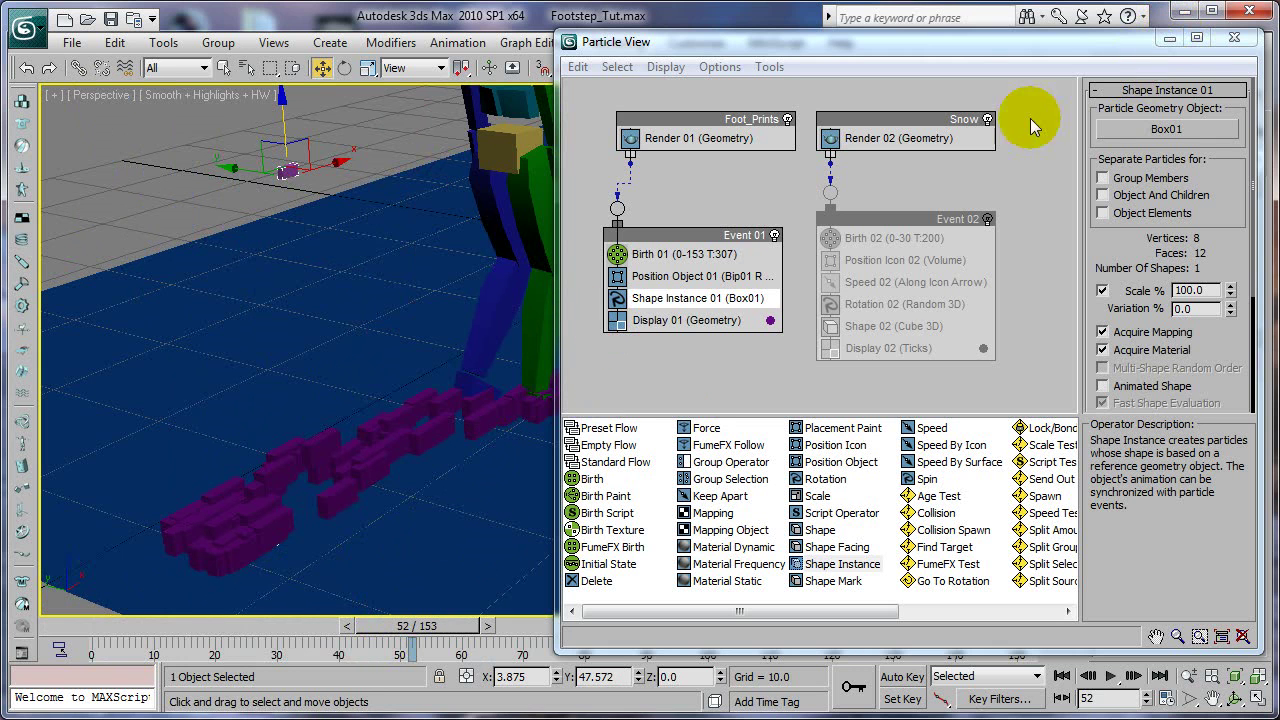
{"action": "left_click", "coordinate": [619, 324]}
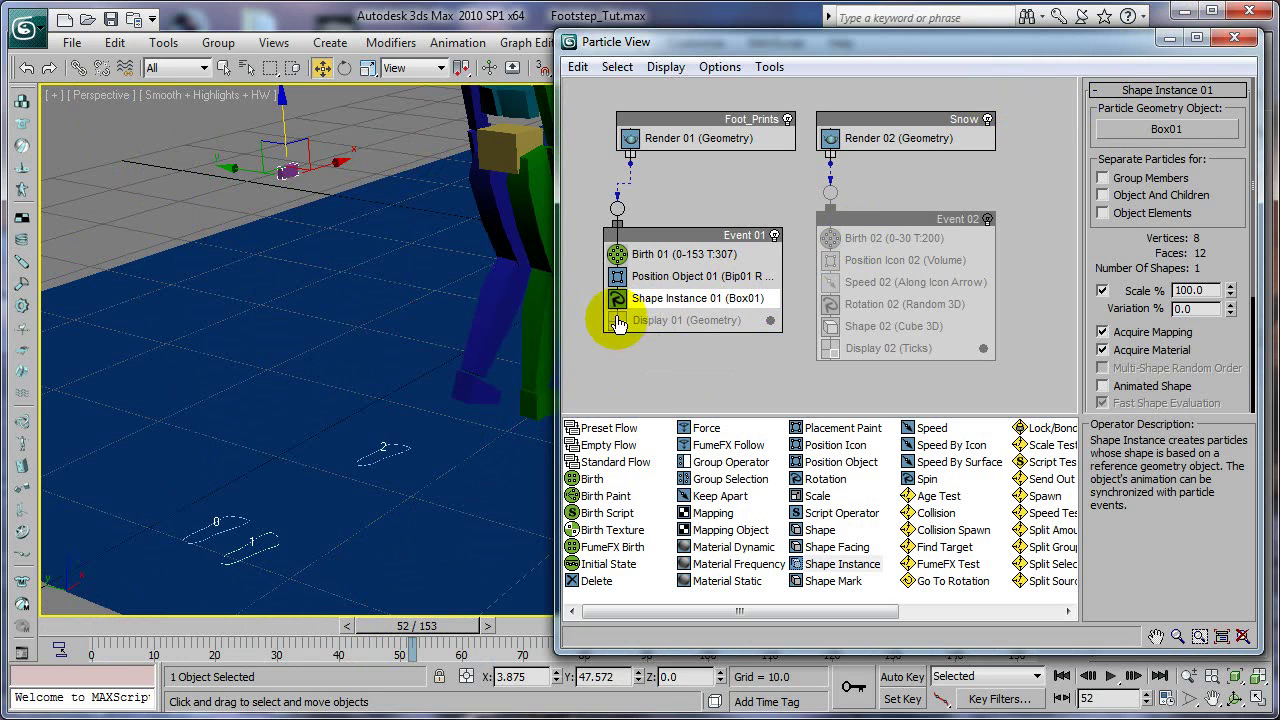
Minimize Particle View and set the walk back to frame 56
{"action": "left_click", "coordinate": [1171, 42]}
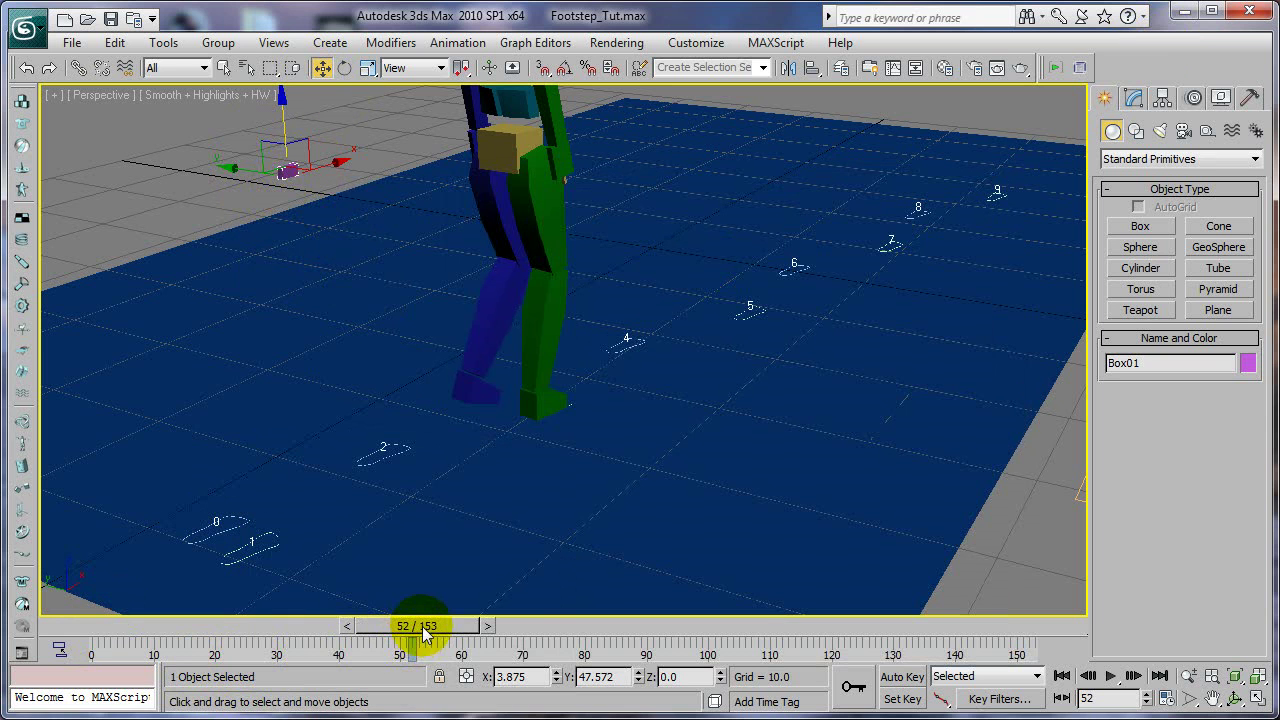
{"action": "left_click_drag", "start_coordinate": [416, 626], "coordinate": [482, 626]}
{"action": "left_click_drag", "start_coordinate": [333, 626], "coordinate": [440, 626]}
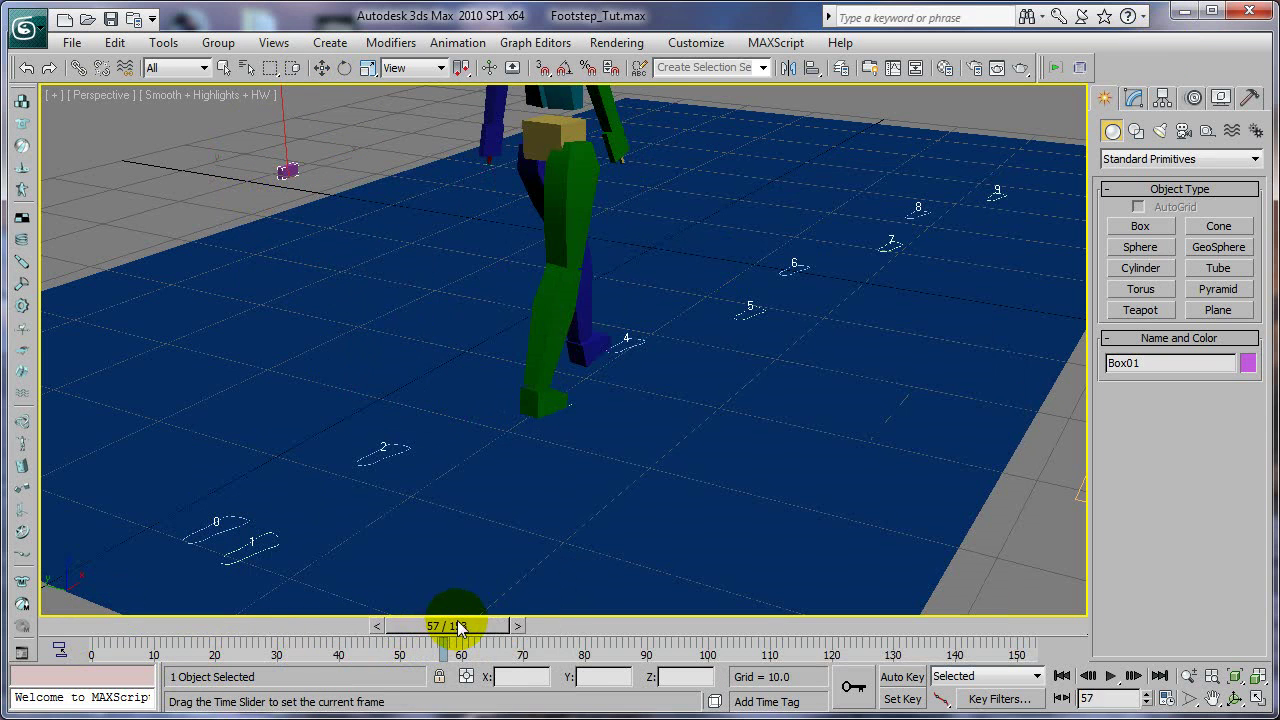
{"action": "key", "text": "w"}
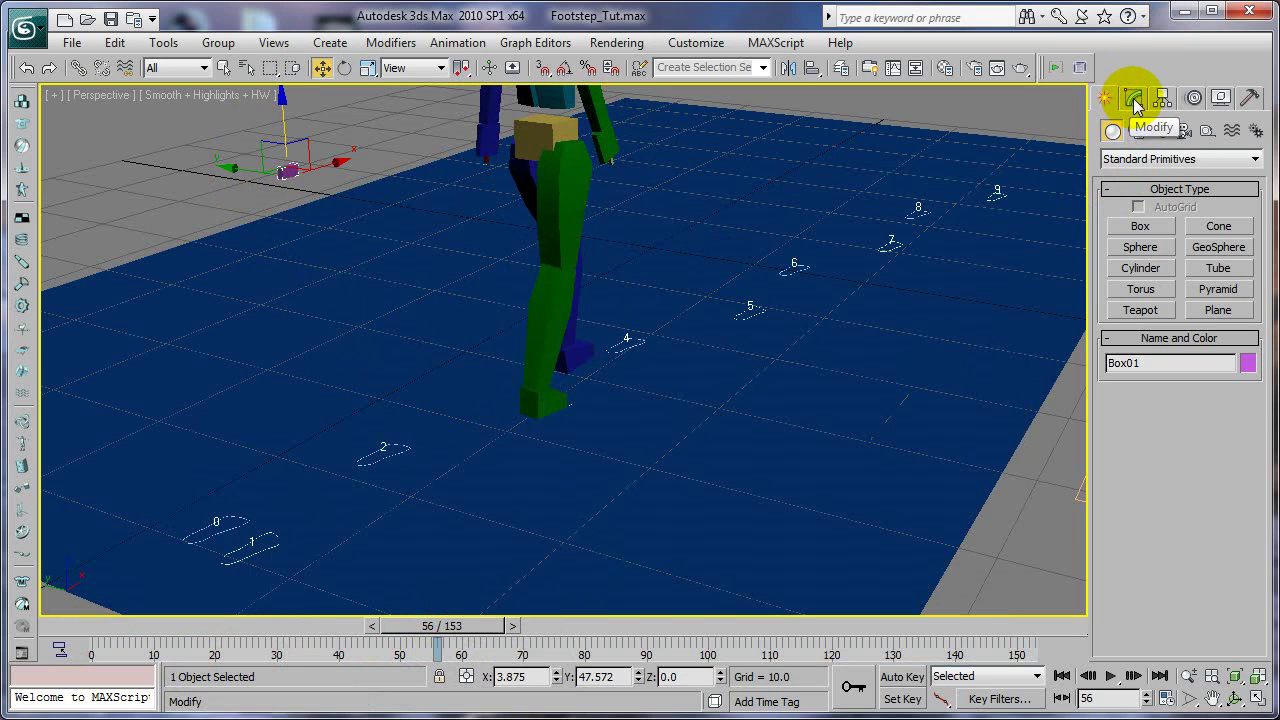
Create a Compound Objects Mesher, Mesher01, near the small box
{"action": "left_click", "coordinate": [1140, 159]}
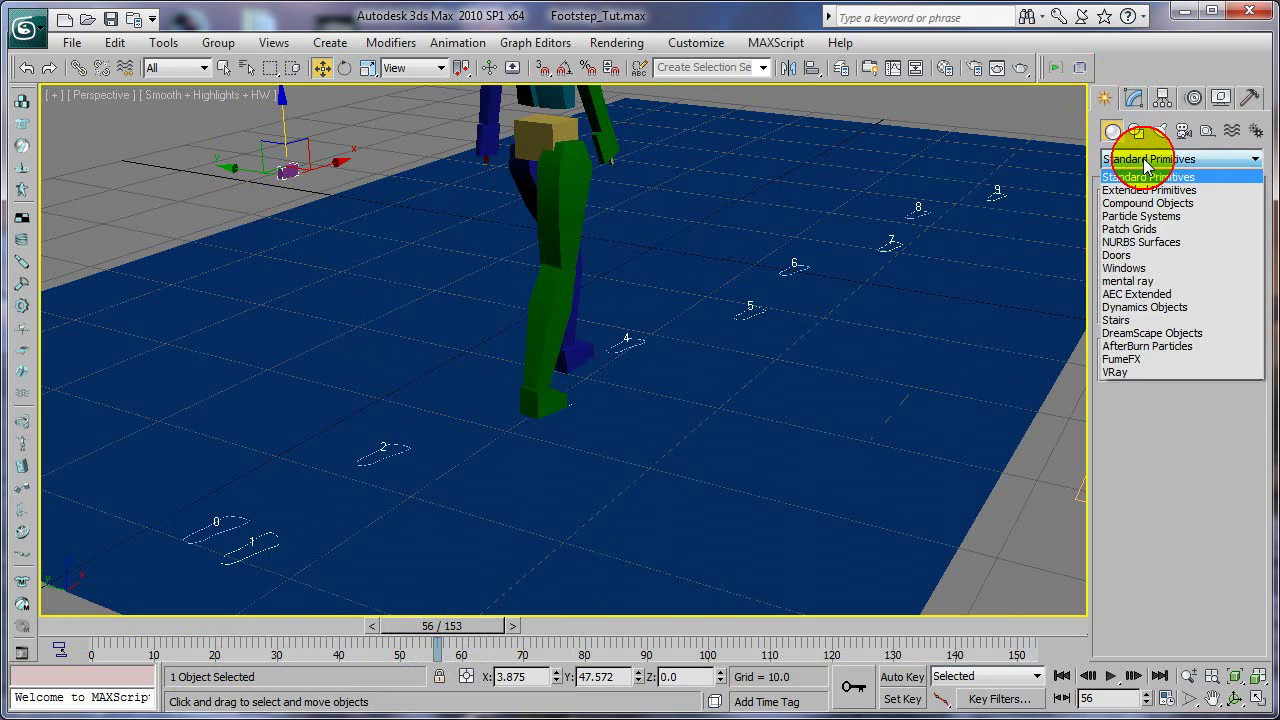
{"action": "left_click", "coordinate": [1145, 206]}
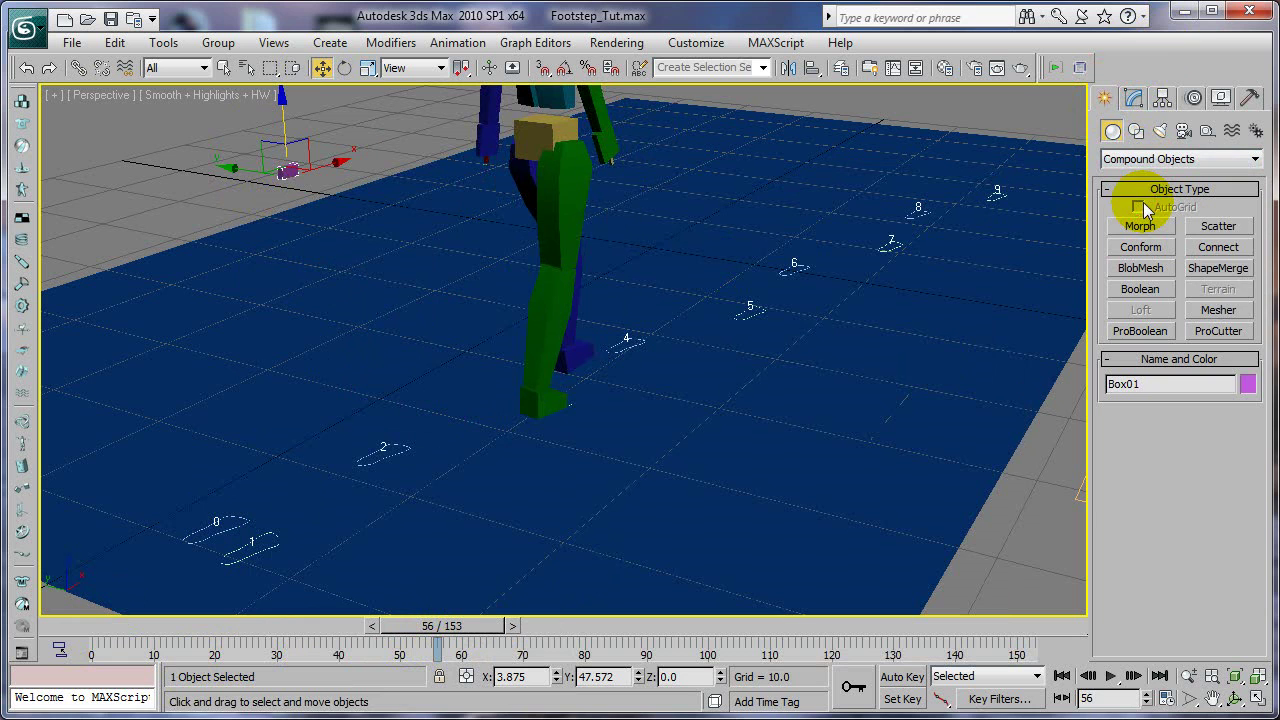
{"action": "left_click", "coordinate": [1220, 311]}
{"action": "left_click_drag", "start_coordinate": [214, 206], "coordinate": [215, 201]}
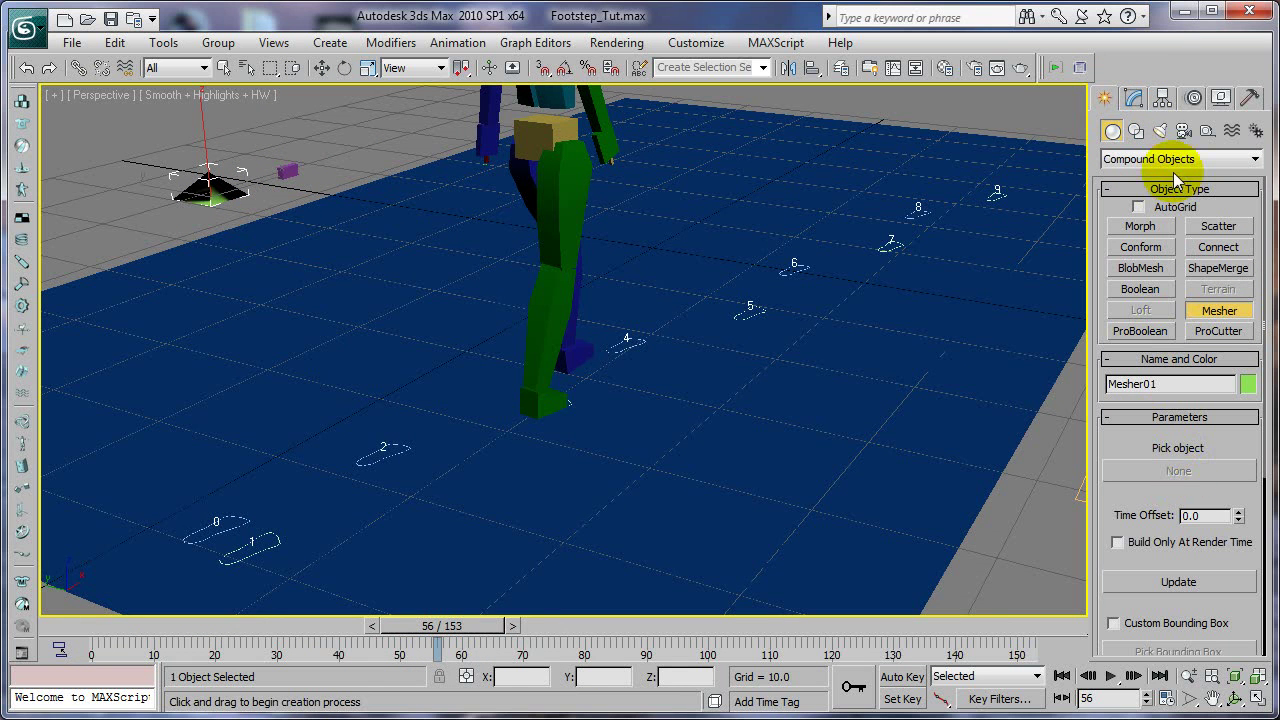
Assign Foot_Prints as Mesher01's pick object, choosing it from the scene object list
{"action": "left_click", "coordinate": [1137, 97]}
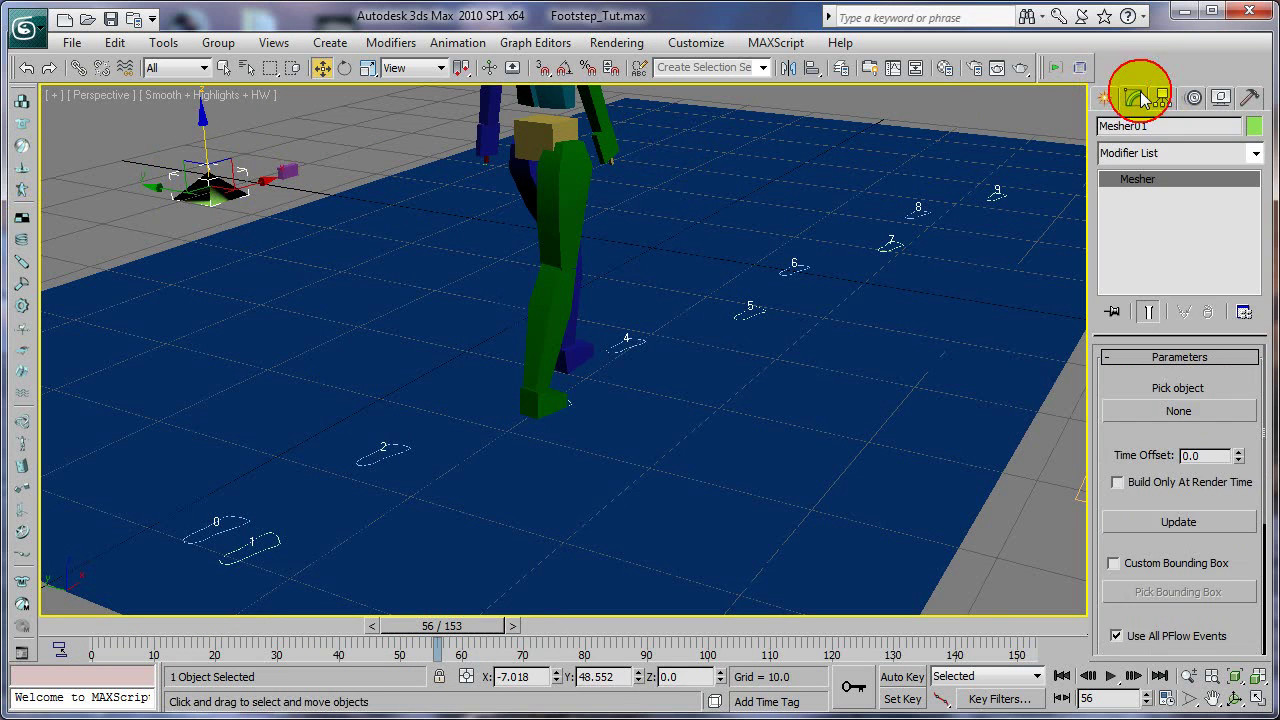
{"action": "left_click", "coordinate": [1180, 412]}
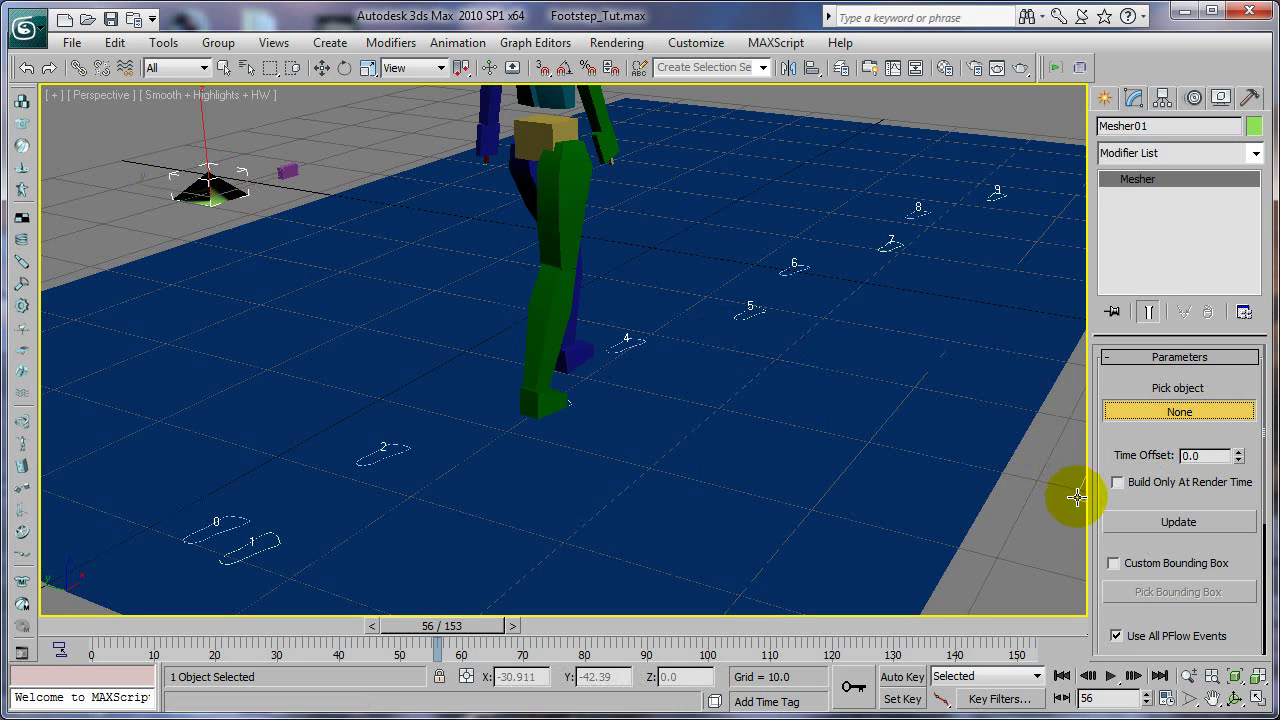
{"action": "left_click", "coordinate": [247, 67]}
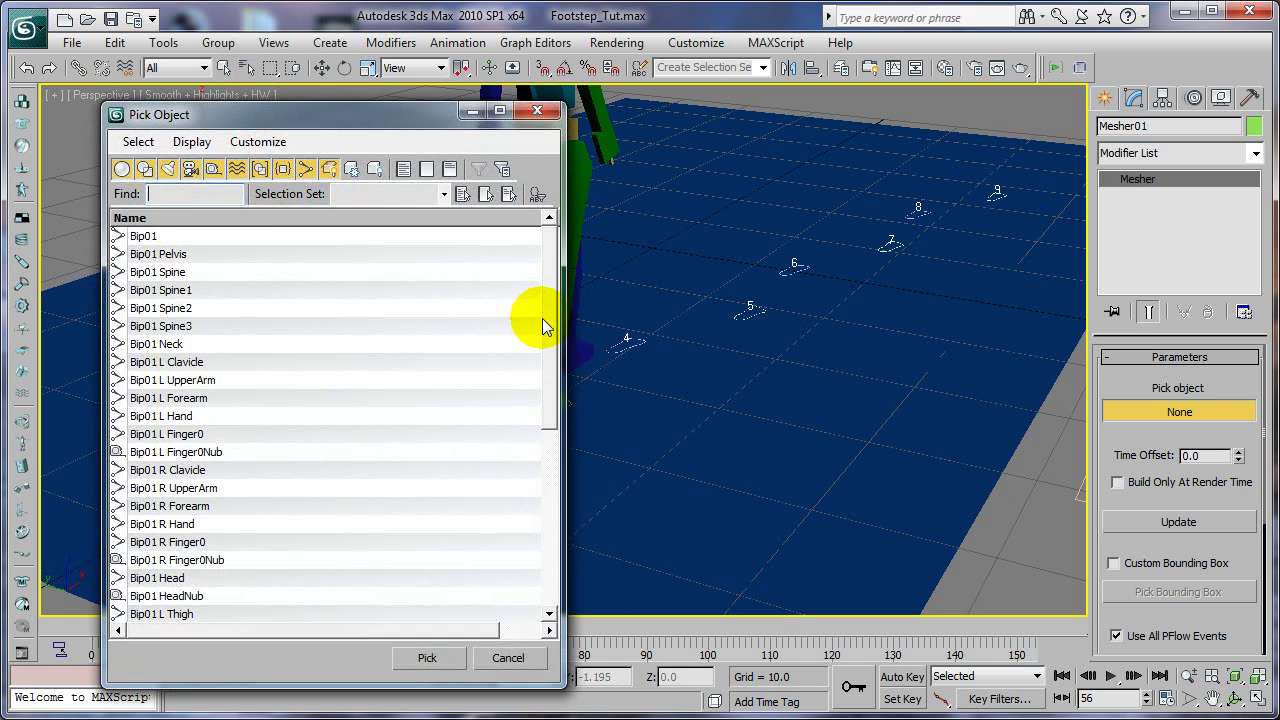
{"action": "left_click_drag", "start_coordinate": [548, 320], "coordinate": [555, 520]}
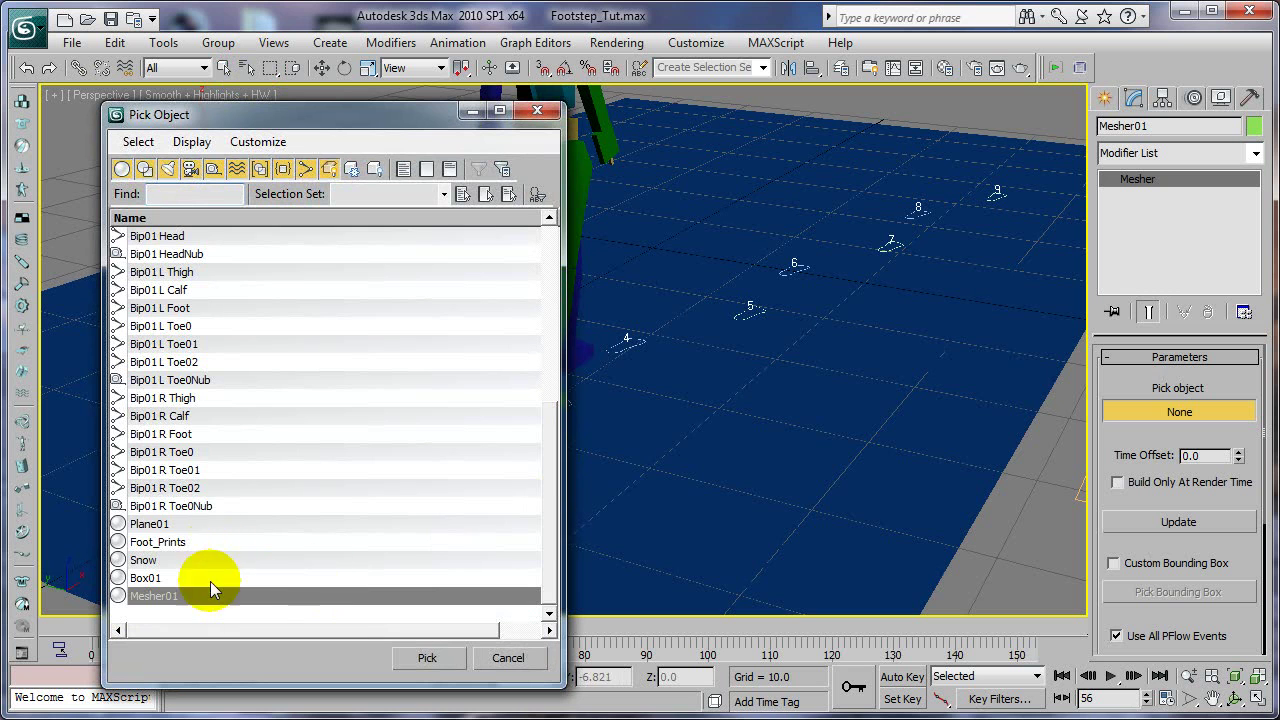
{"action": "left_click_drag", "start_coordinate": [551, 573], "coordinate": [581, 384]}
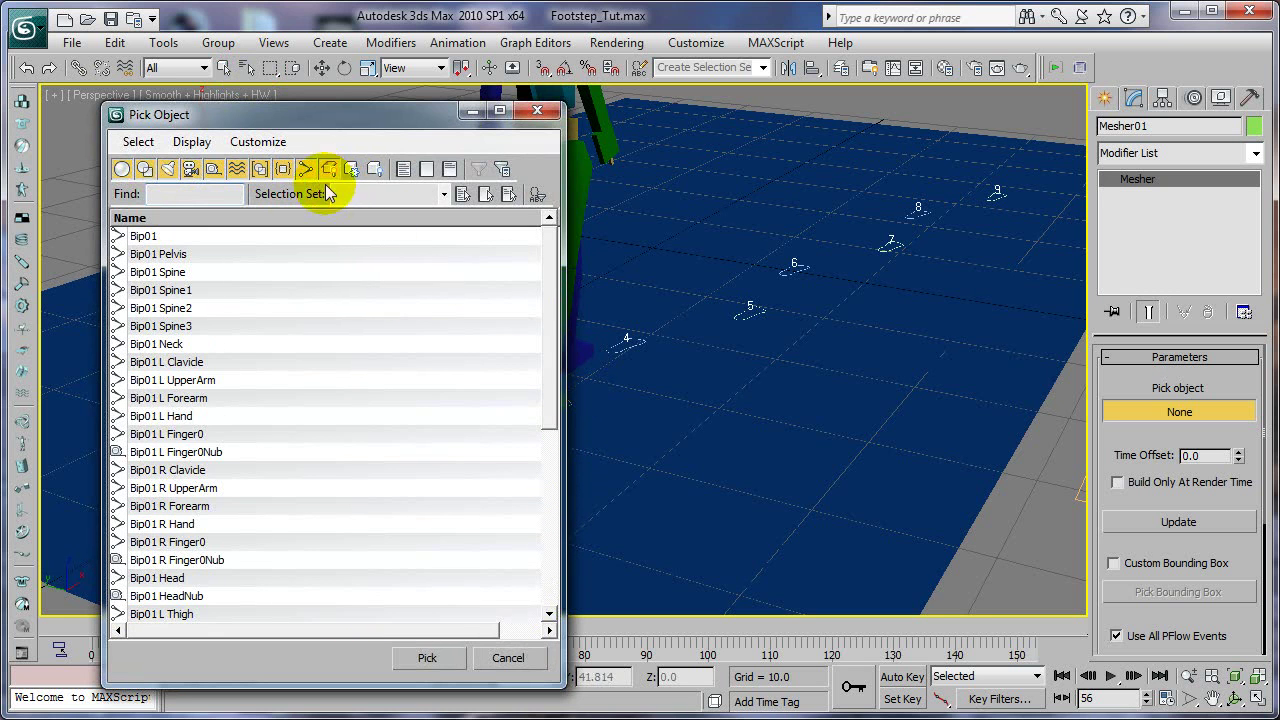
{"action": "left_click_drag", "start_coordinate": [549, 318], "coordinate": [549, 561]}
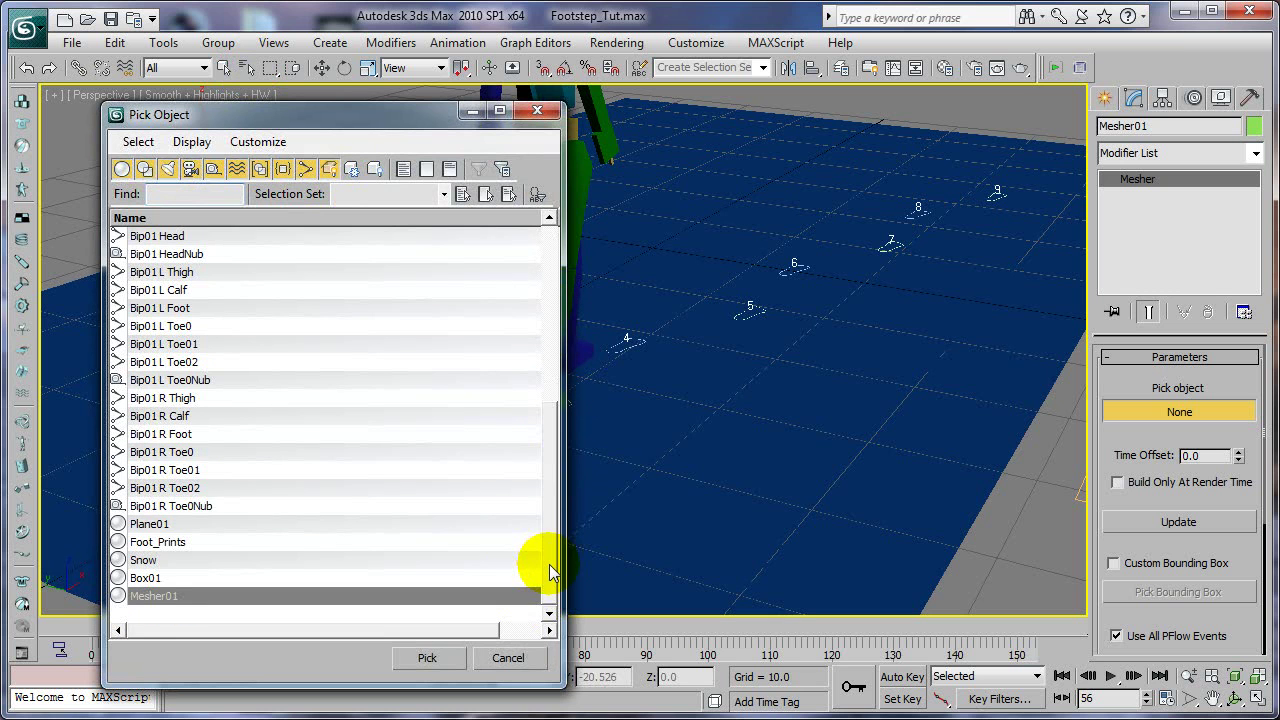
{"action": "left_click", "coordinate": [170, 543]}
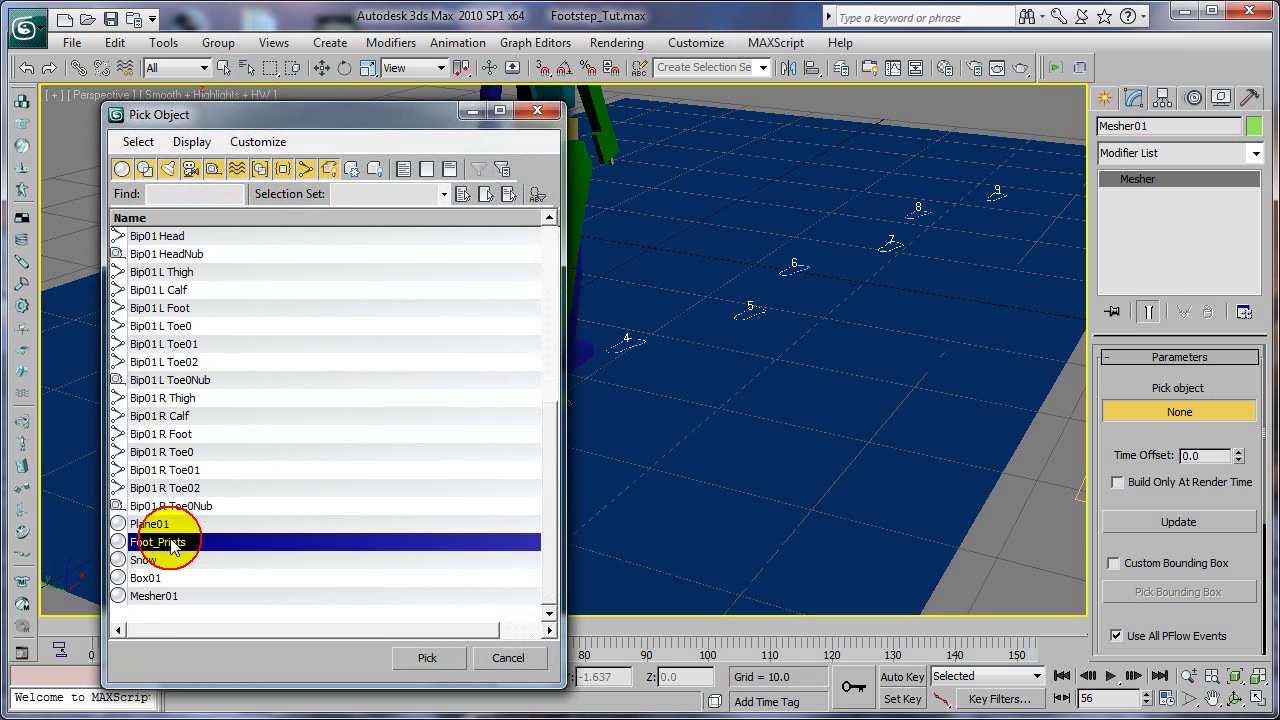
{"action": "left_click", "coordinate": [439, 657]}
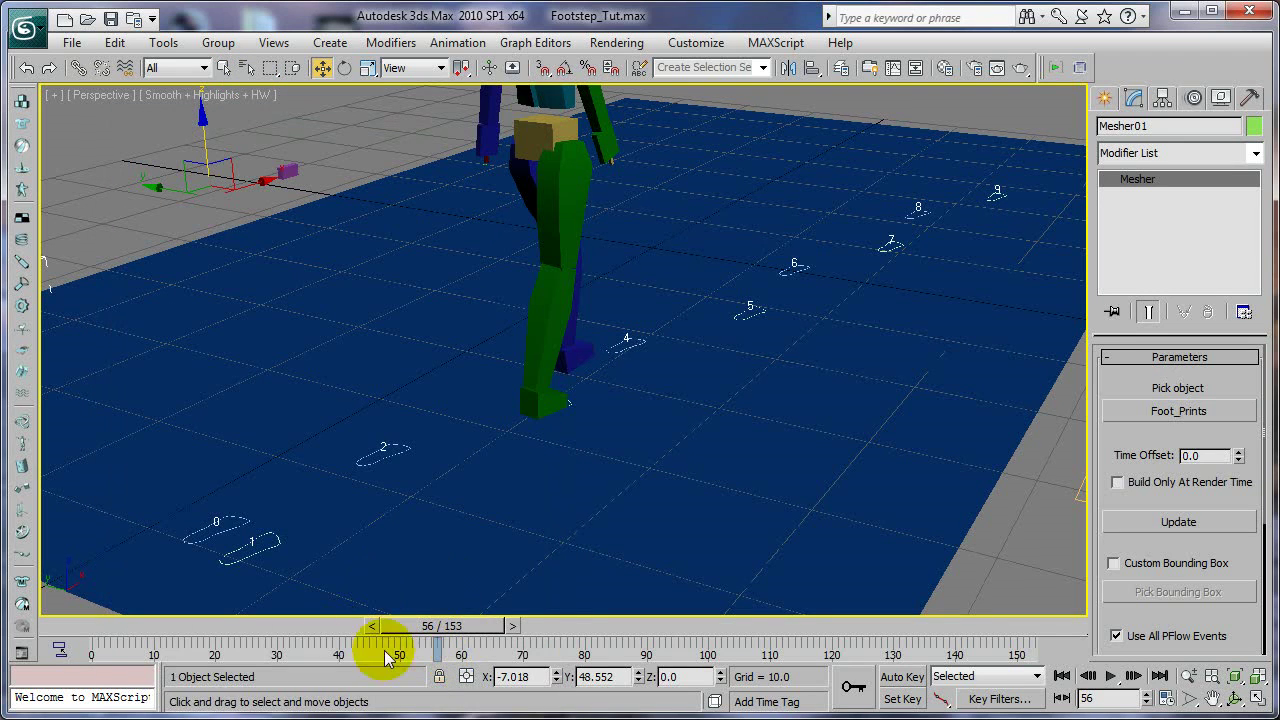
Scrub the walk forward and back, ending near frame 119, to check the box-shaped footprint meshes
{"action": "mouse_move", "coordinate": [443, 632]}
{"action": "left_mouse_down"}
{"action": "mouse_move", "coordinate": [134, 618]}
{"action": "mouse_move", "coordinate": [804, 595]}
{"action": "mouse_move", "coordinate": [694, 423]}
{"action": "left_mouse_up"}
{"action": "key", "text": "w"}
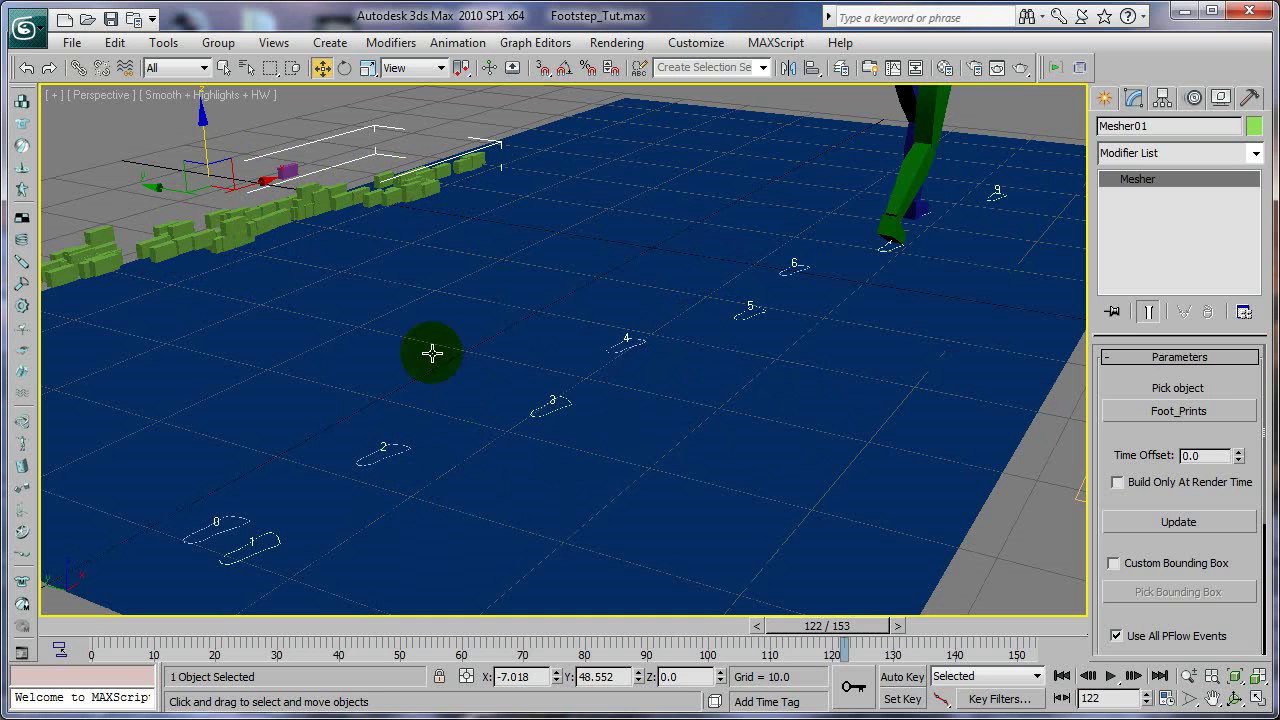
{"action": "left_click_drag", "start_coordinate": [243, 625], "coordinate": [820, 602]}
{"action": "key", "text": "w"}
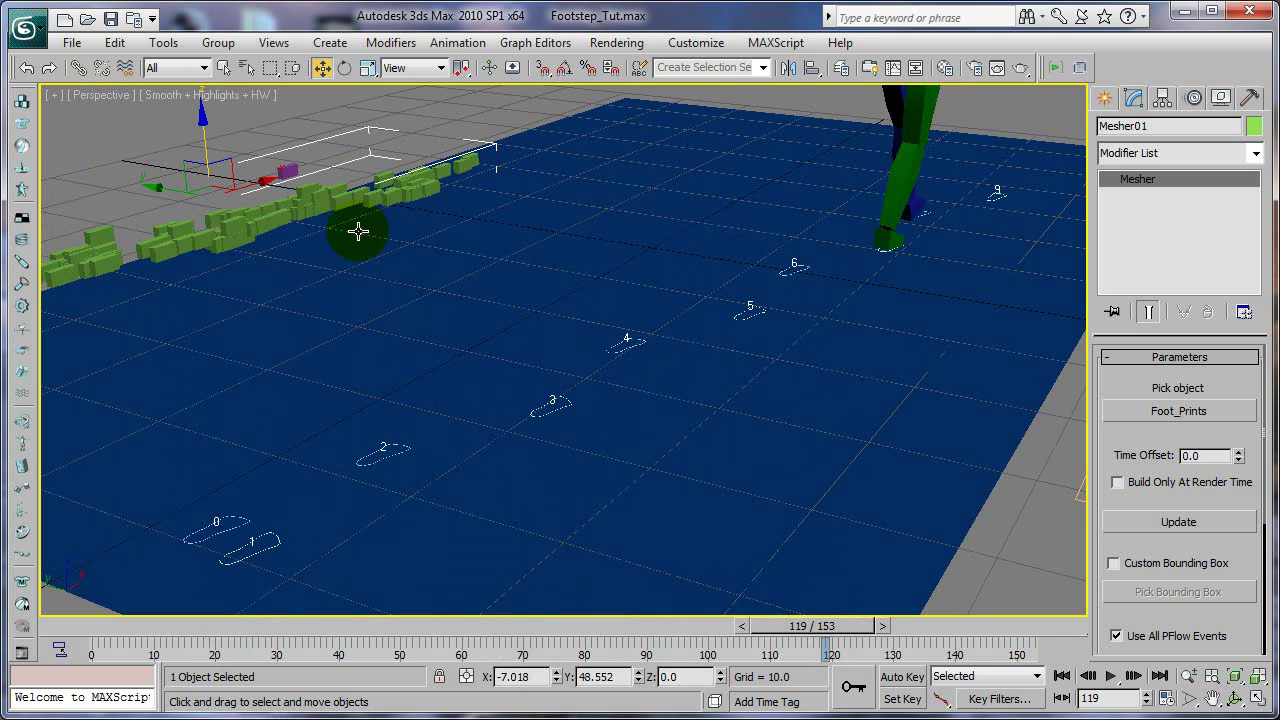